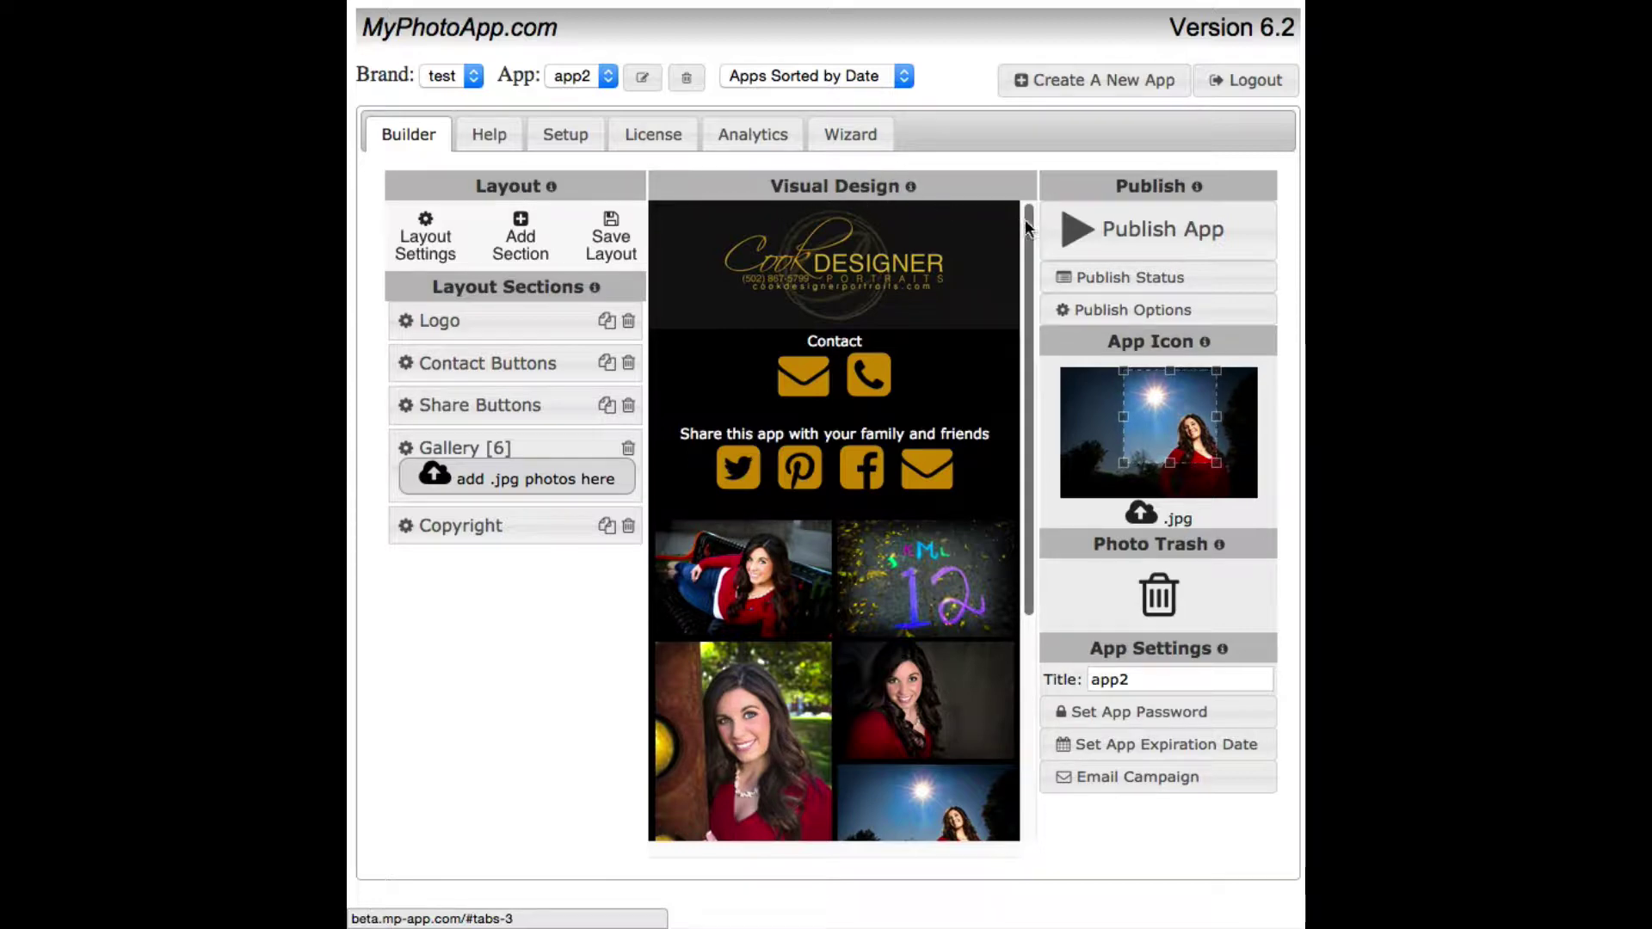
# Step: Move the Share Buttons section below the Gallery section in the app layout and check its placement in the preview
pyautogui.moveTo(1025, 218)
pyautogui.mouseDown()
pyautogui.moveTo(1036, 570)
pyautogui.moveTo(1034, 187)
pyautogui.mouseUp()
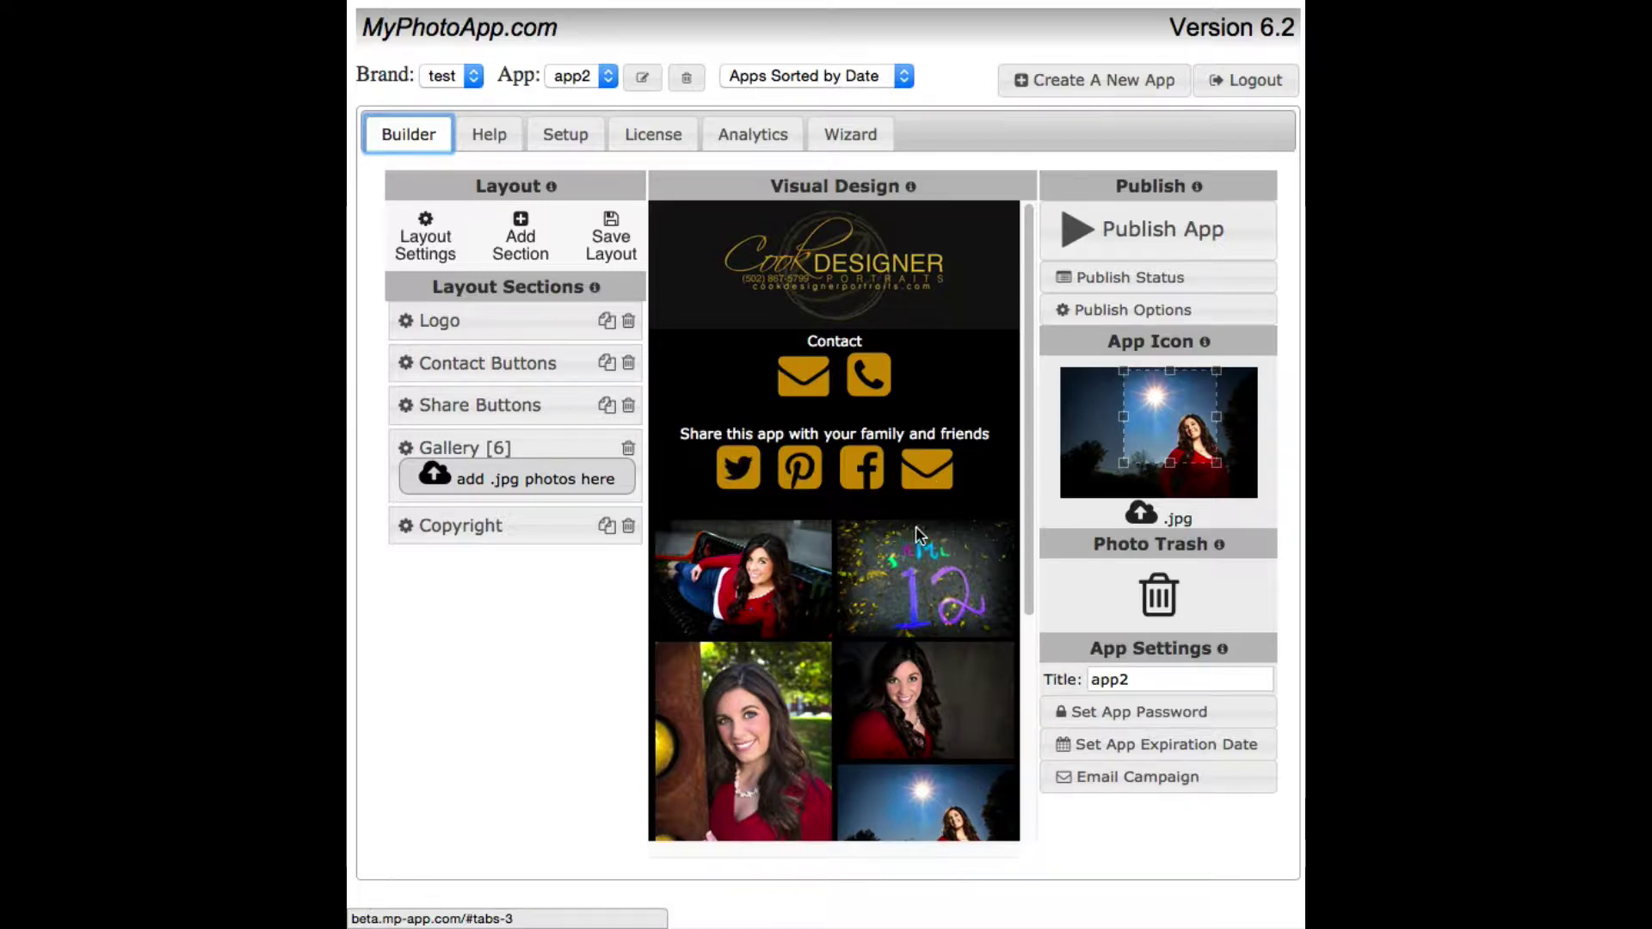
pyautogui.moveTo(1035, 542); pyautogui.dragTo(1060, 843)
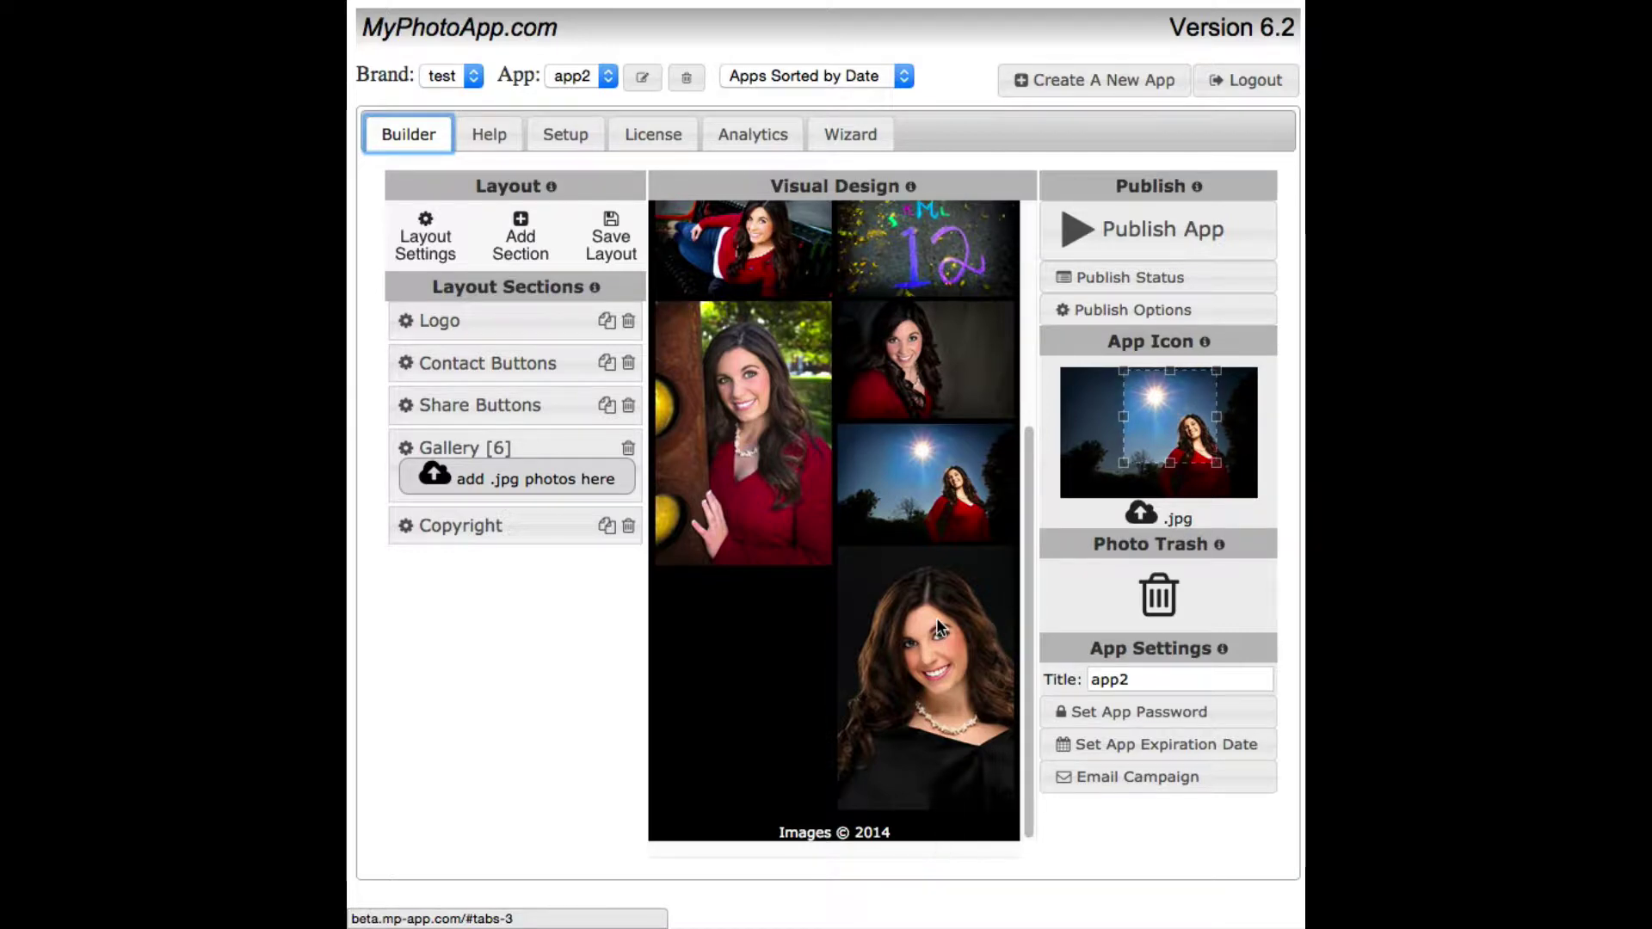
pyautogui.moveTo(1028, 724); pyautogui.dragTo(1024, 515)
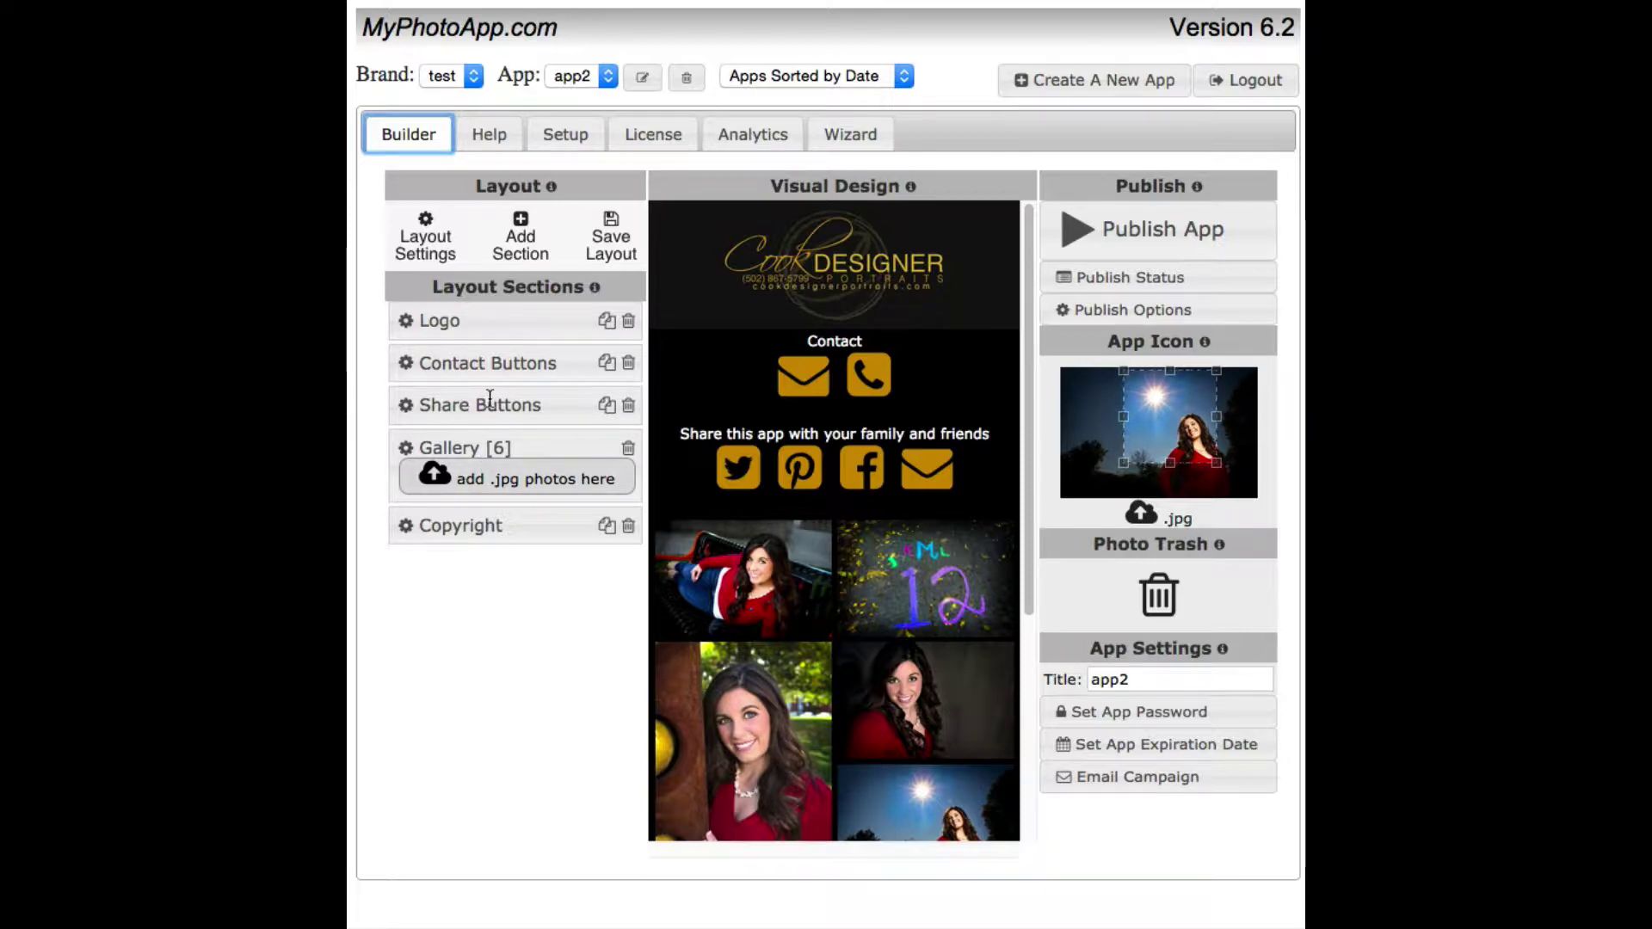
pyautogui.moveTo(490, 398); pyautogui.dragTo(487, 472)
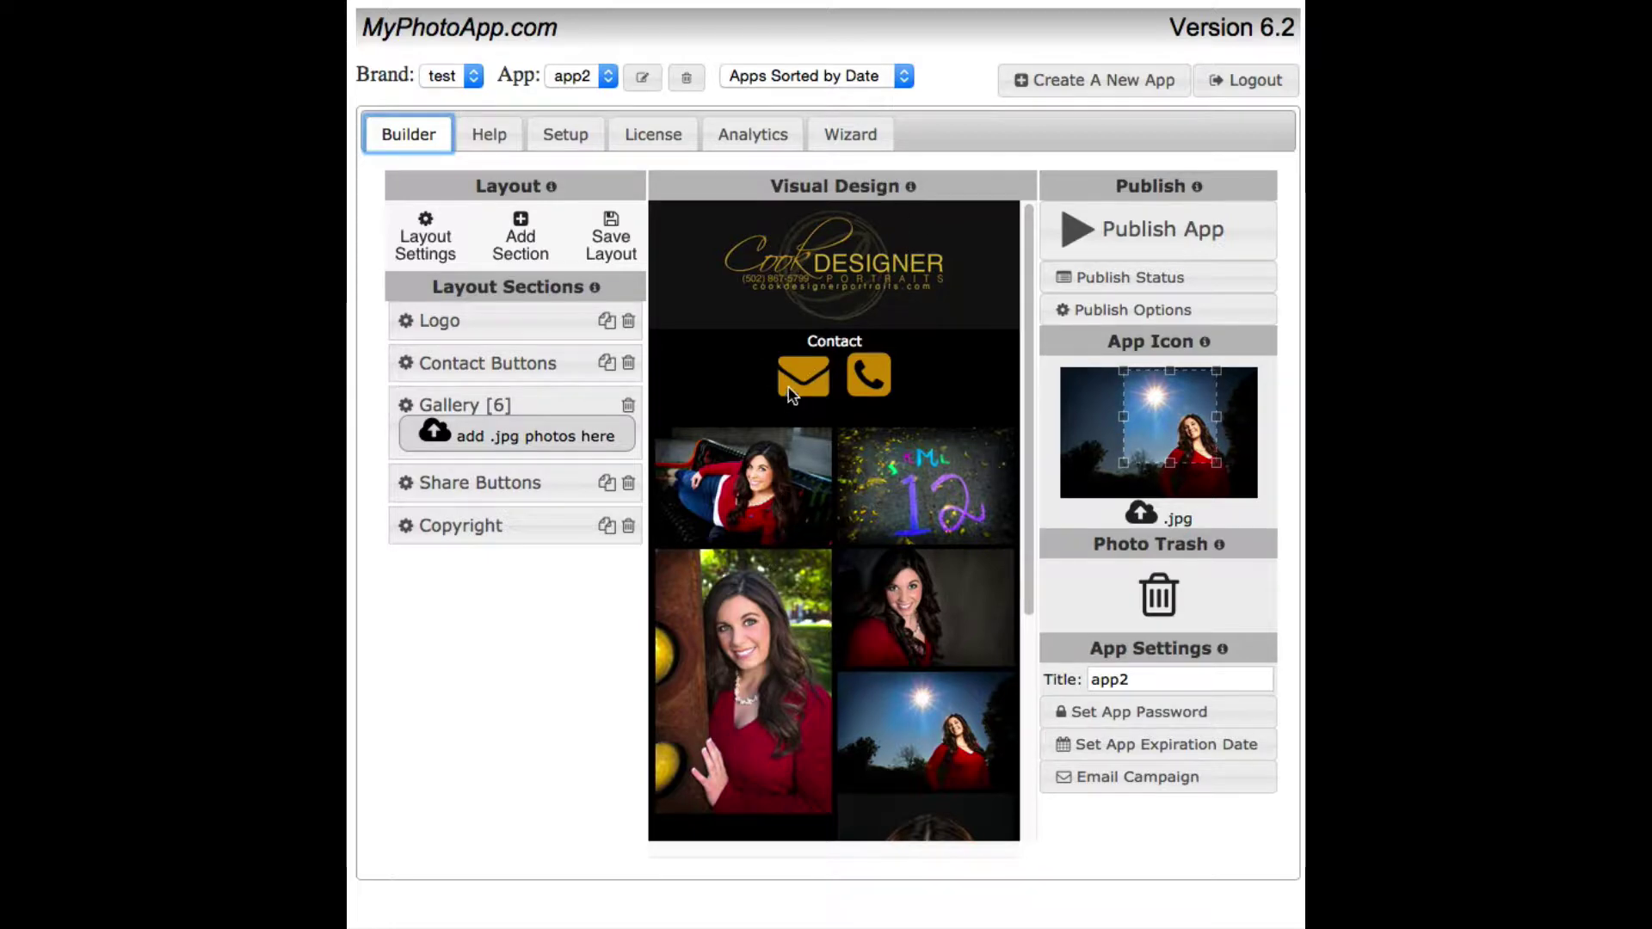
pyautogui.scroll(-5, 1018, 345)
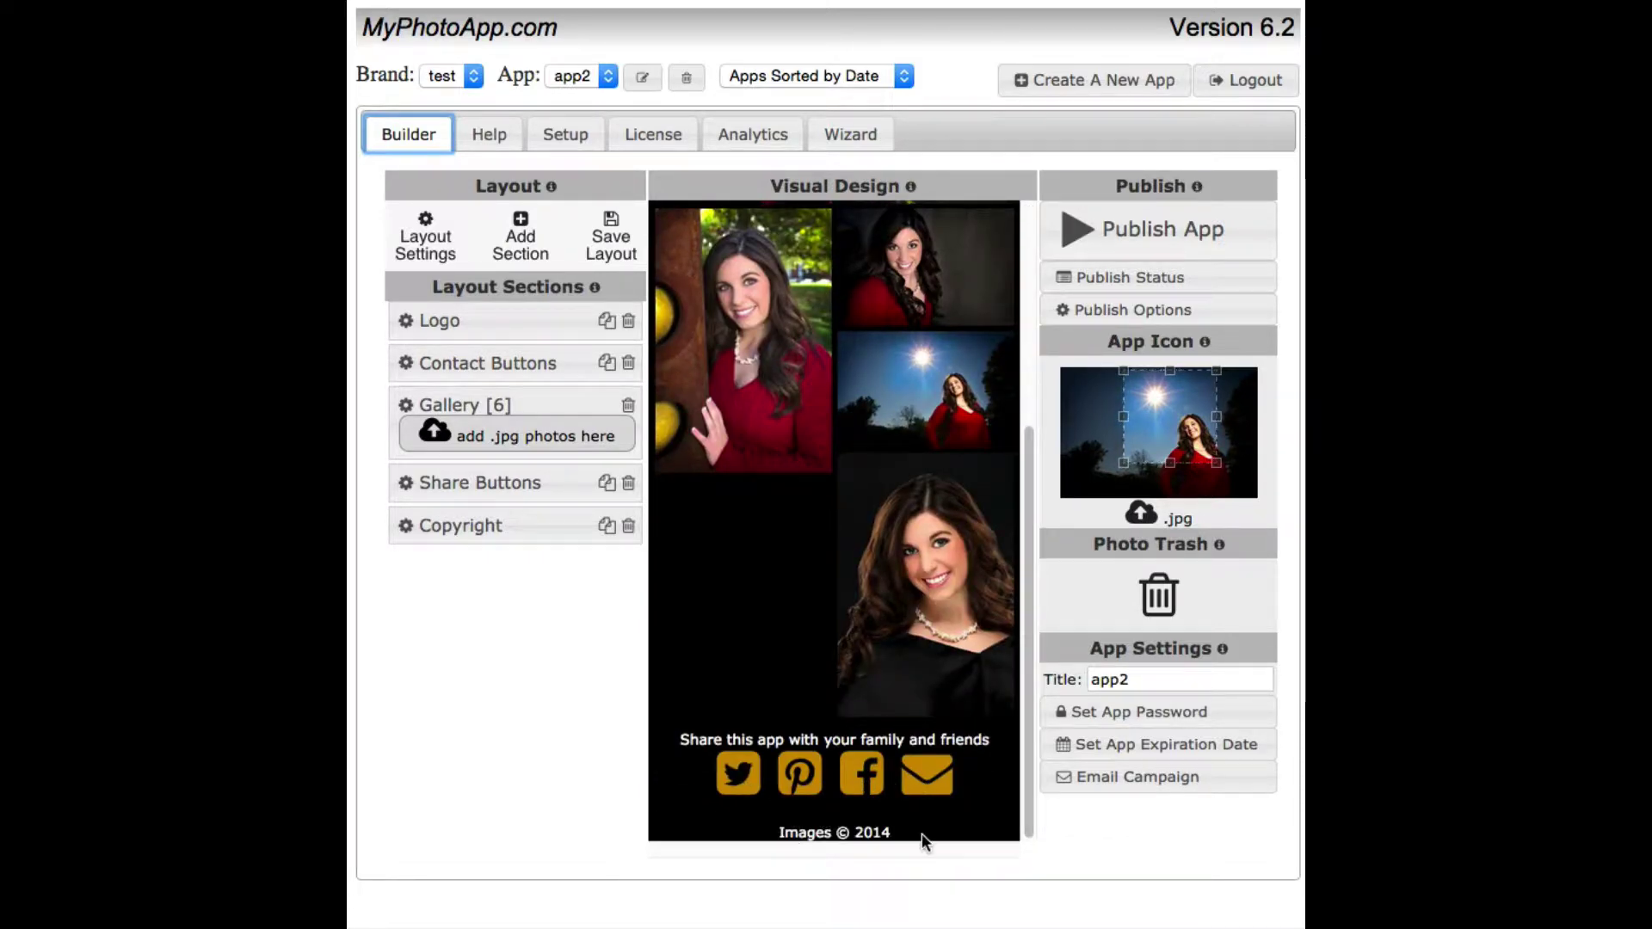
pyautogui.scroll(5, 1018, 817)
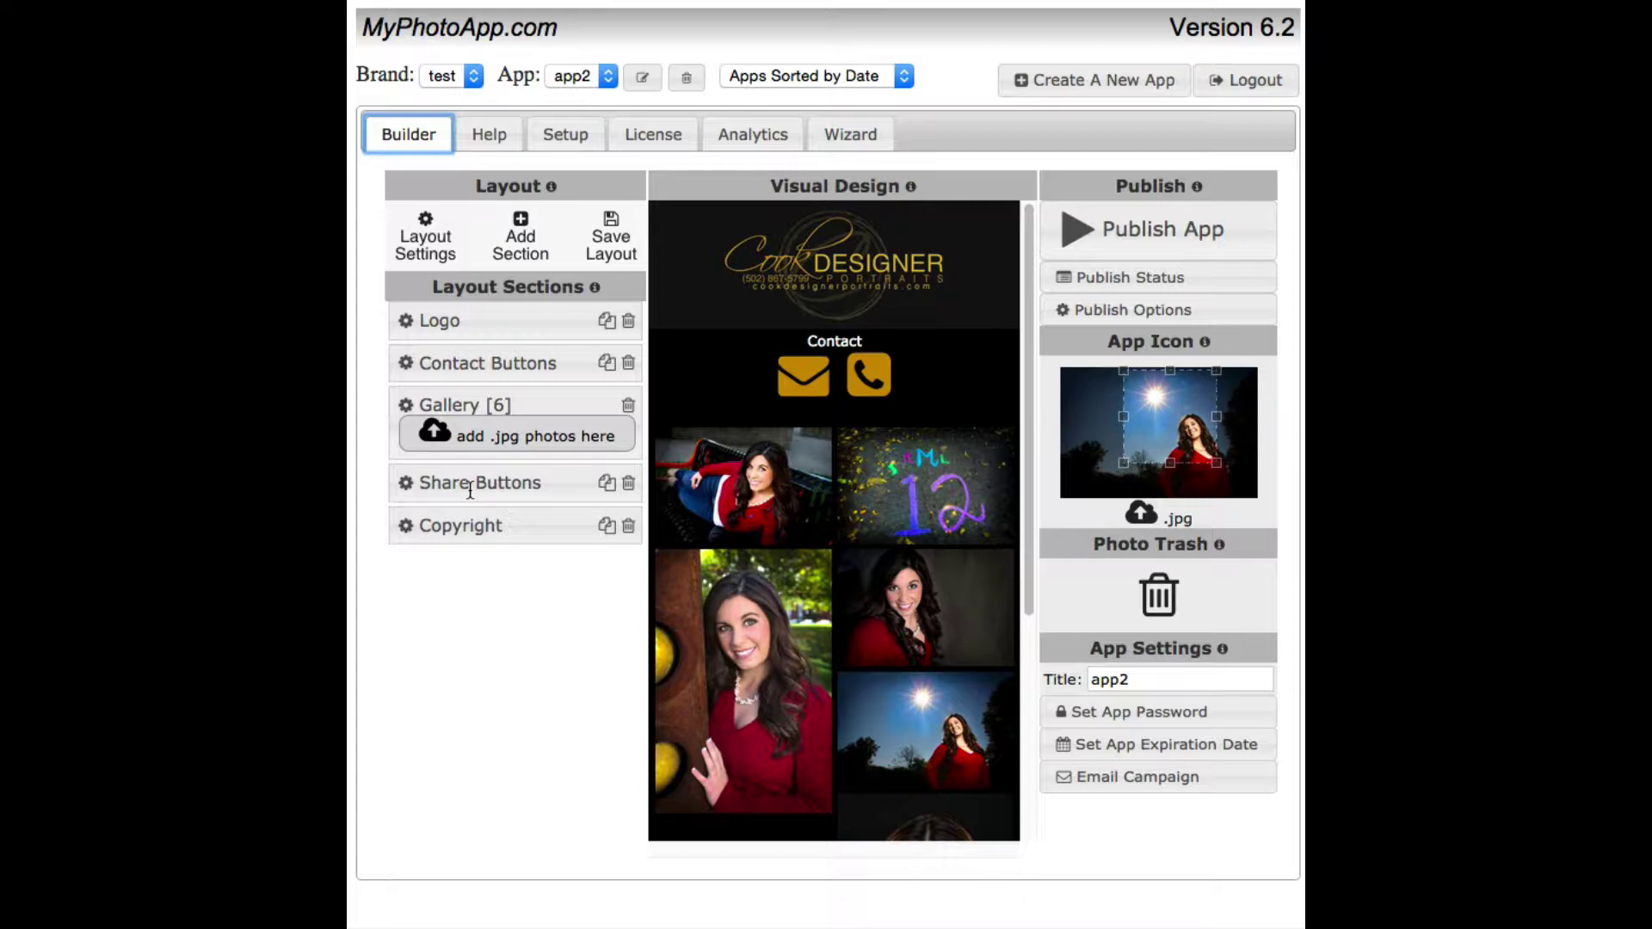
# Step: View the Logo section's upload settings and close them without changing the logo
pyautogui.click(405, 323)
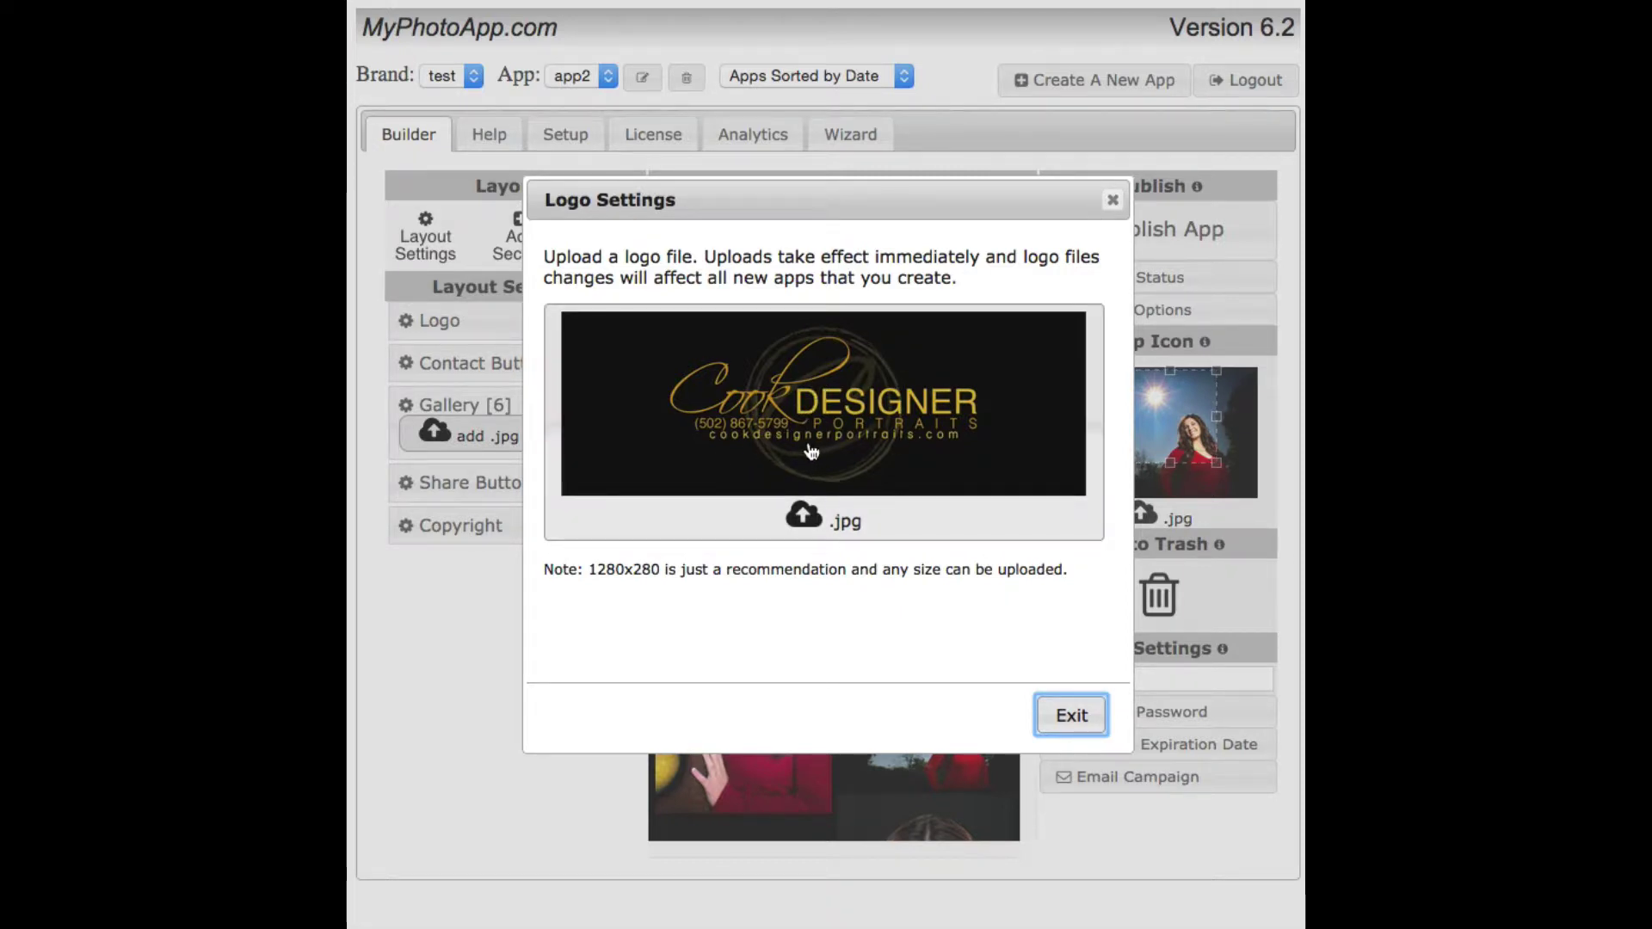
pyautogui.click(1113, 203)
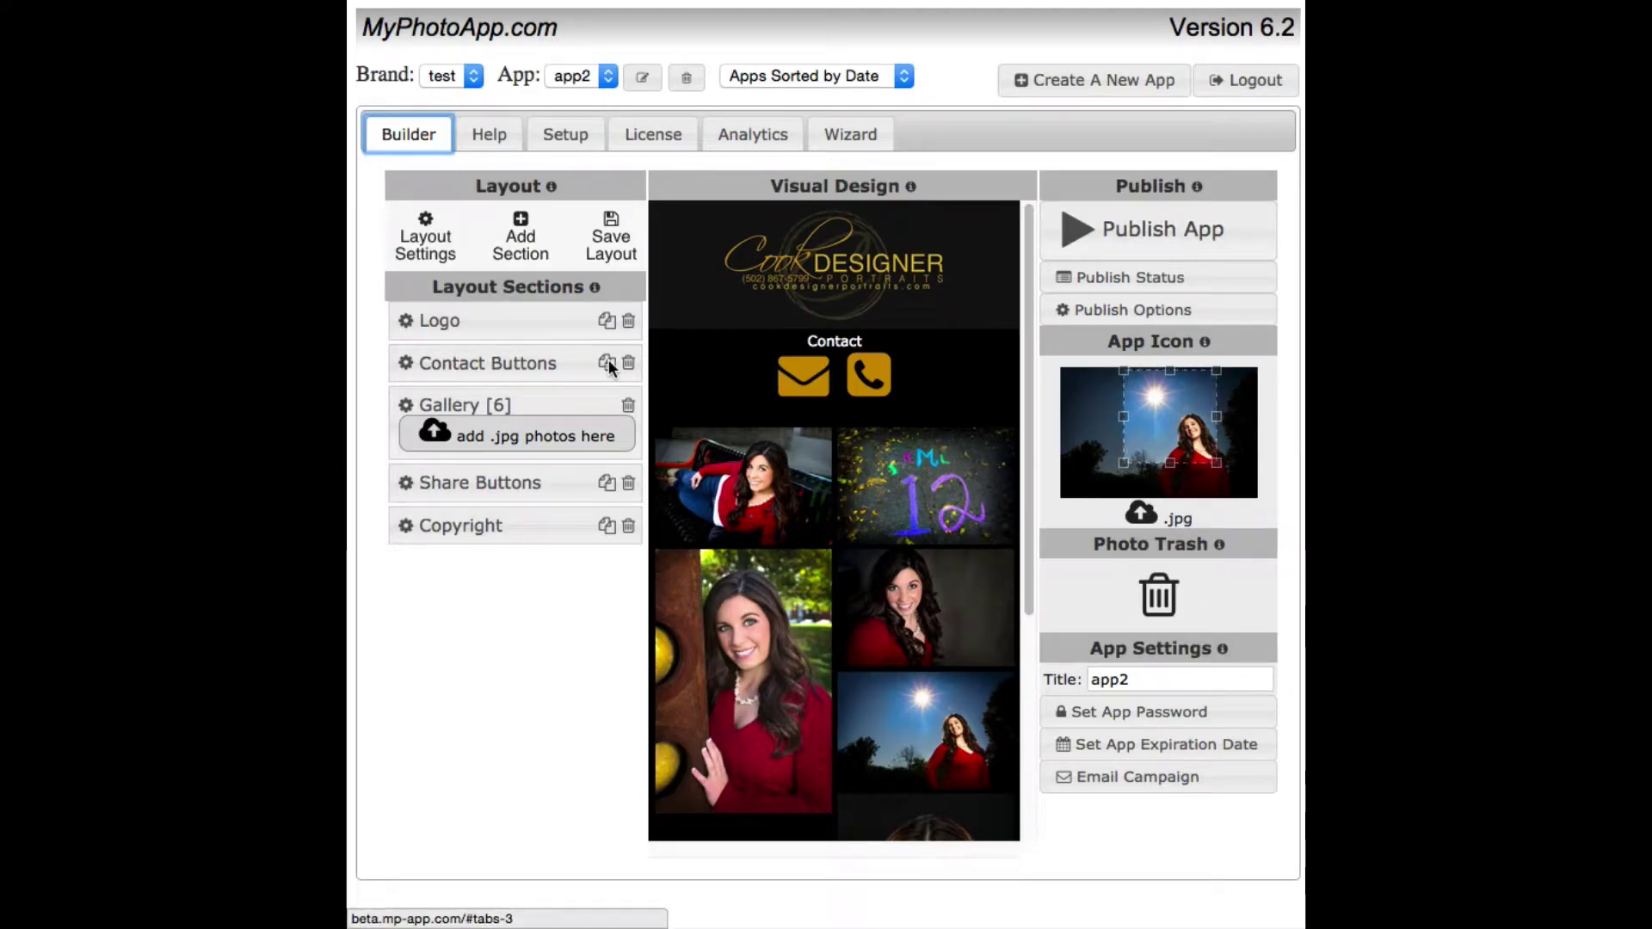
# Step: In the Contact Buttons section's settings, try icon size 5 and settle on icon size 2
pyautogui.click(405, 363)
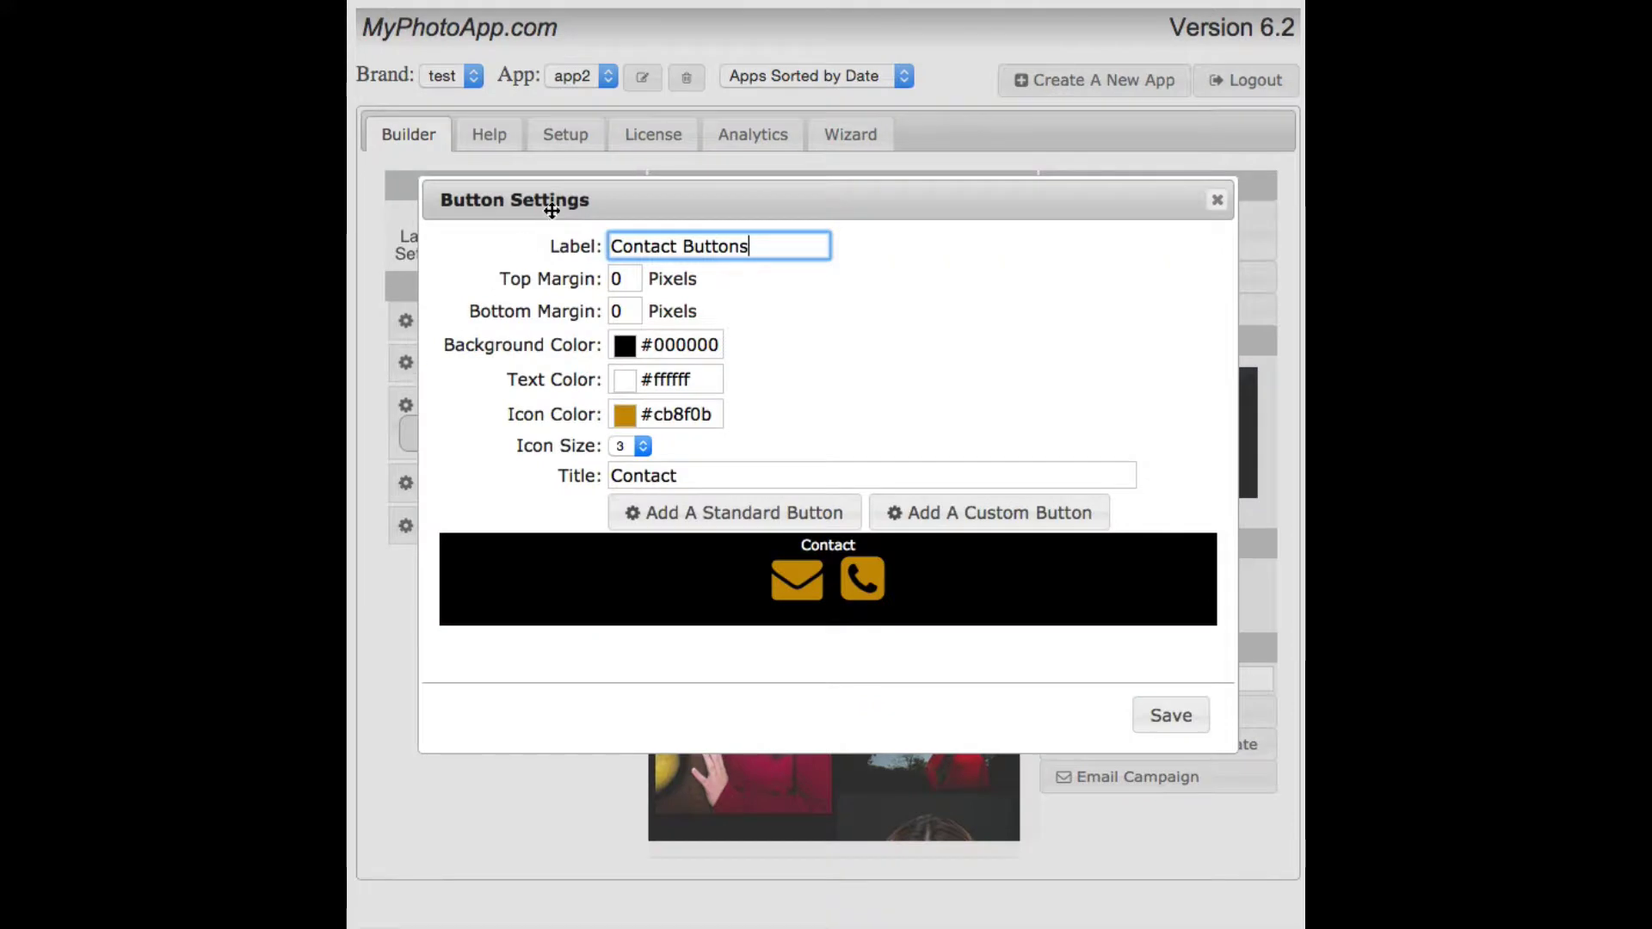
pyautogui.click(750, 244)
pyautogui.moveTo(653, 191); pyautogui.dragTo(757, 404)
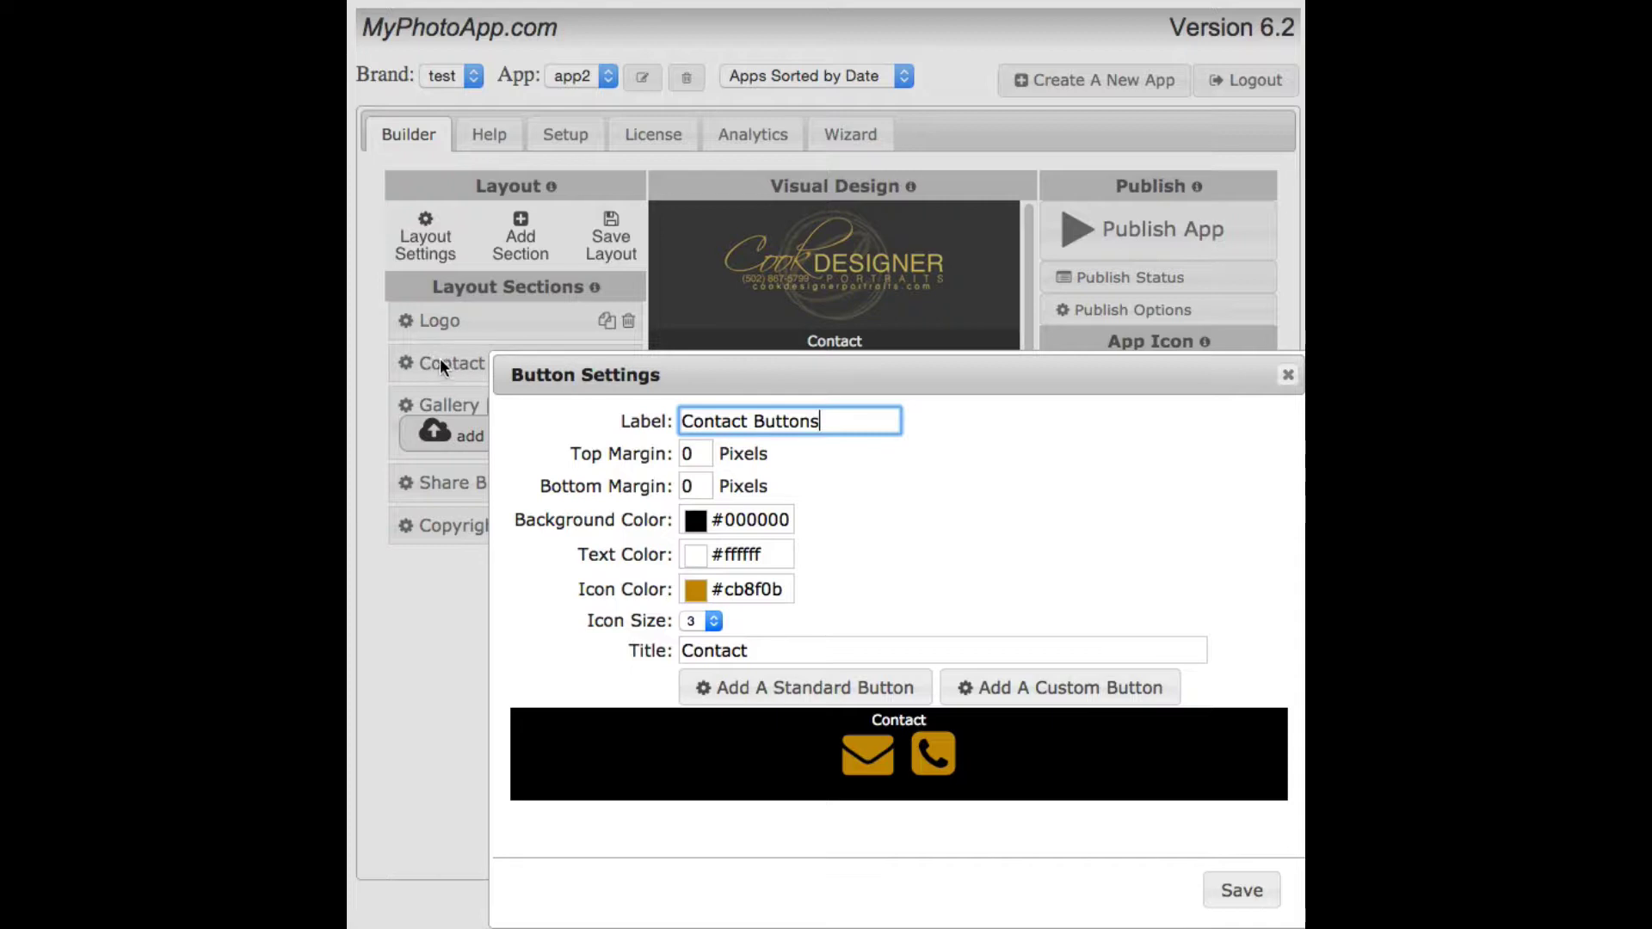
pyautogui.moveTo(674, 372); pyautogui.dragTo(624, 159)
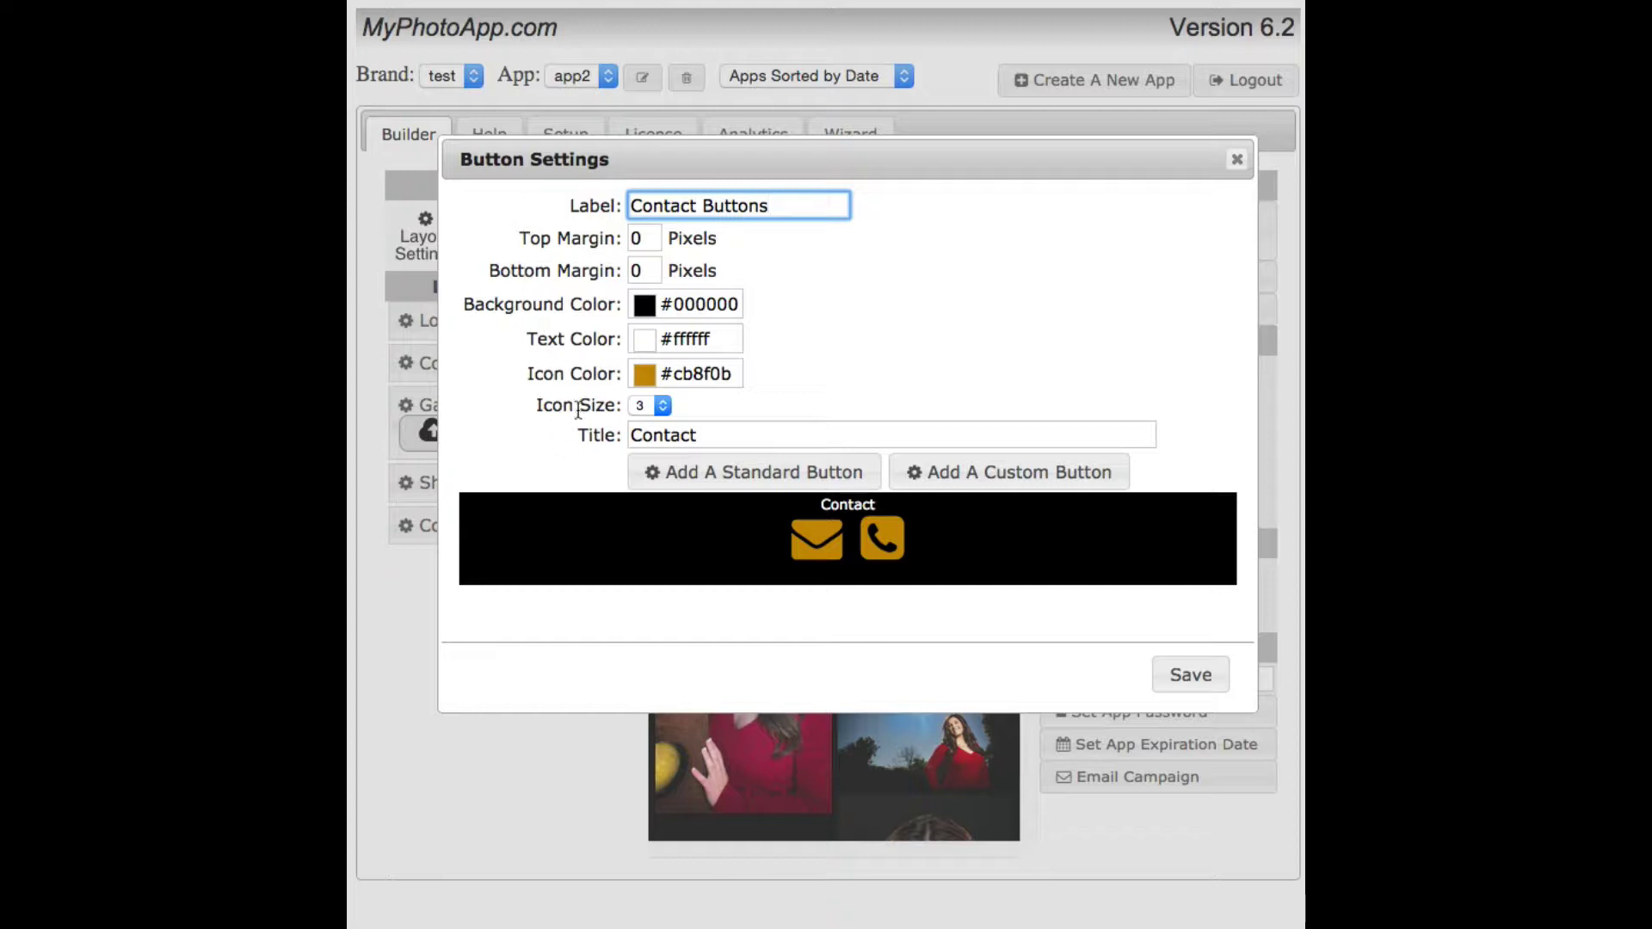
pyautogui.click(663, 405)
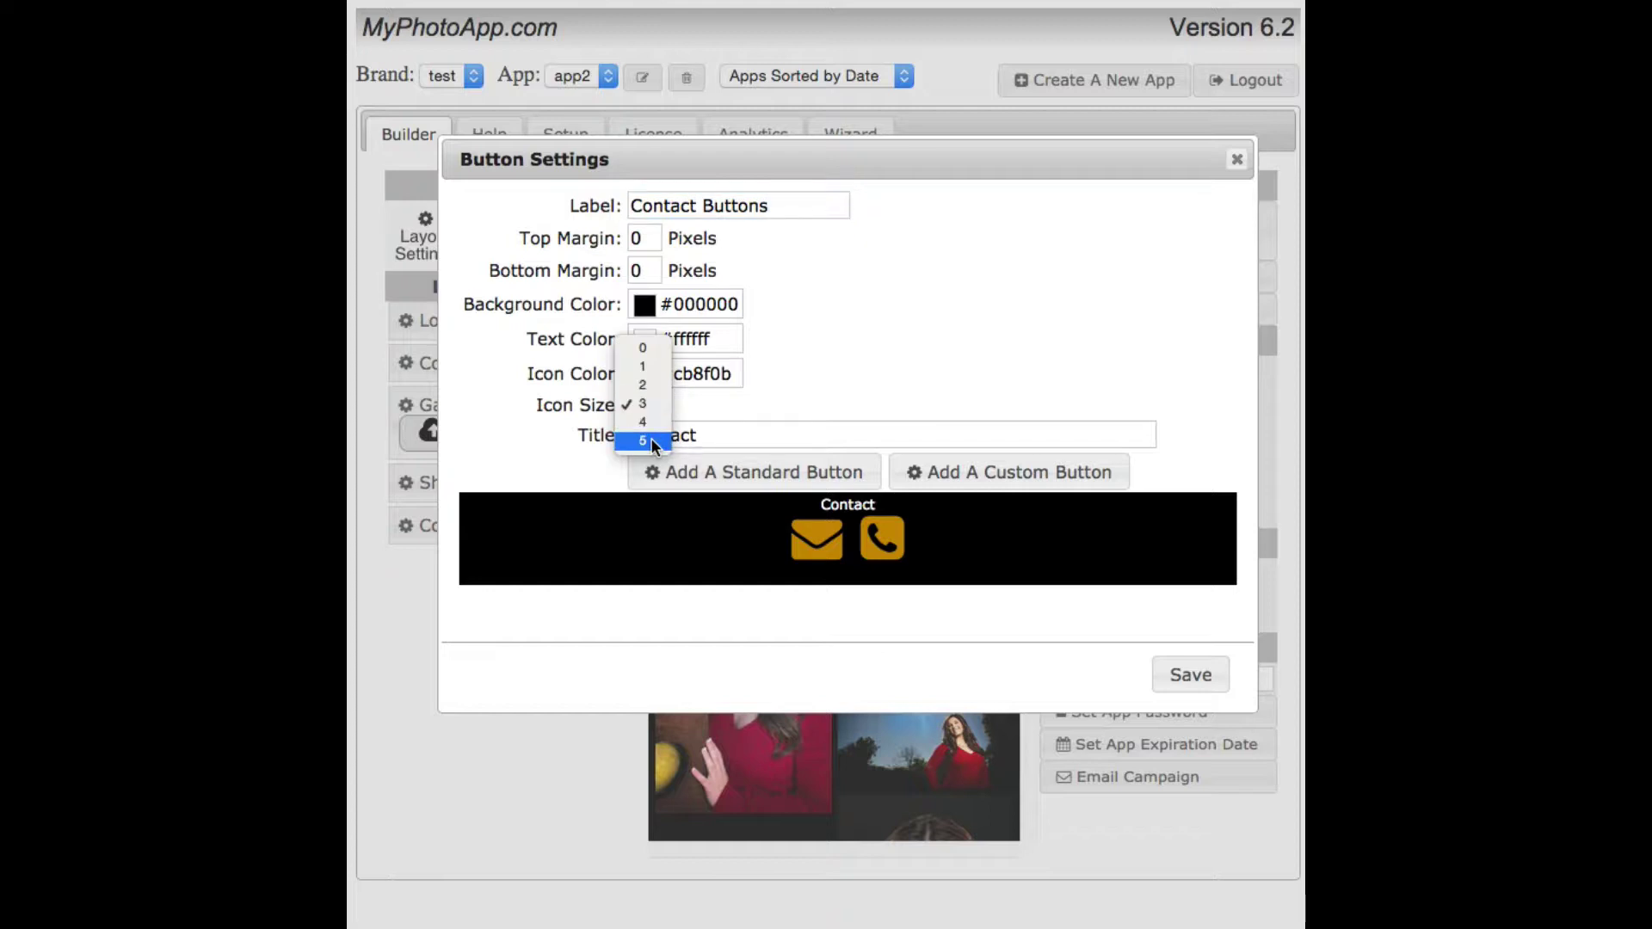
pyautogui.click(651, 440)
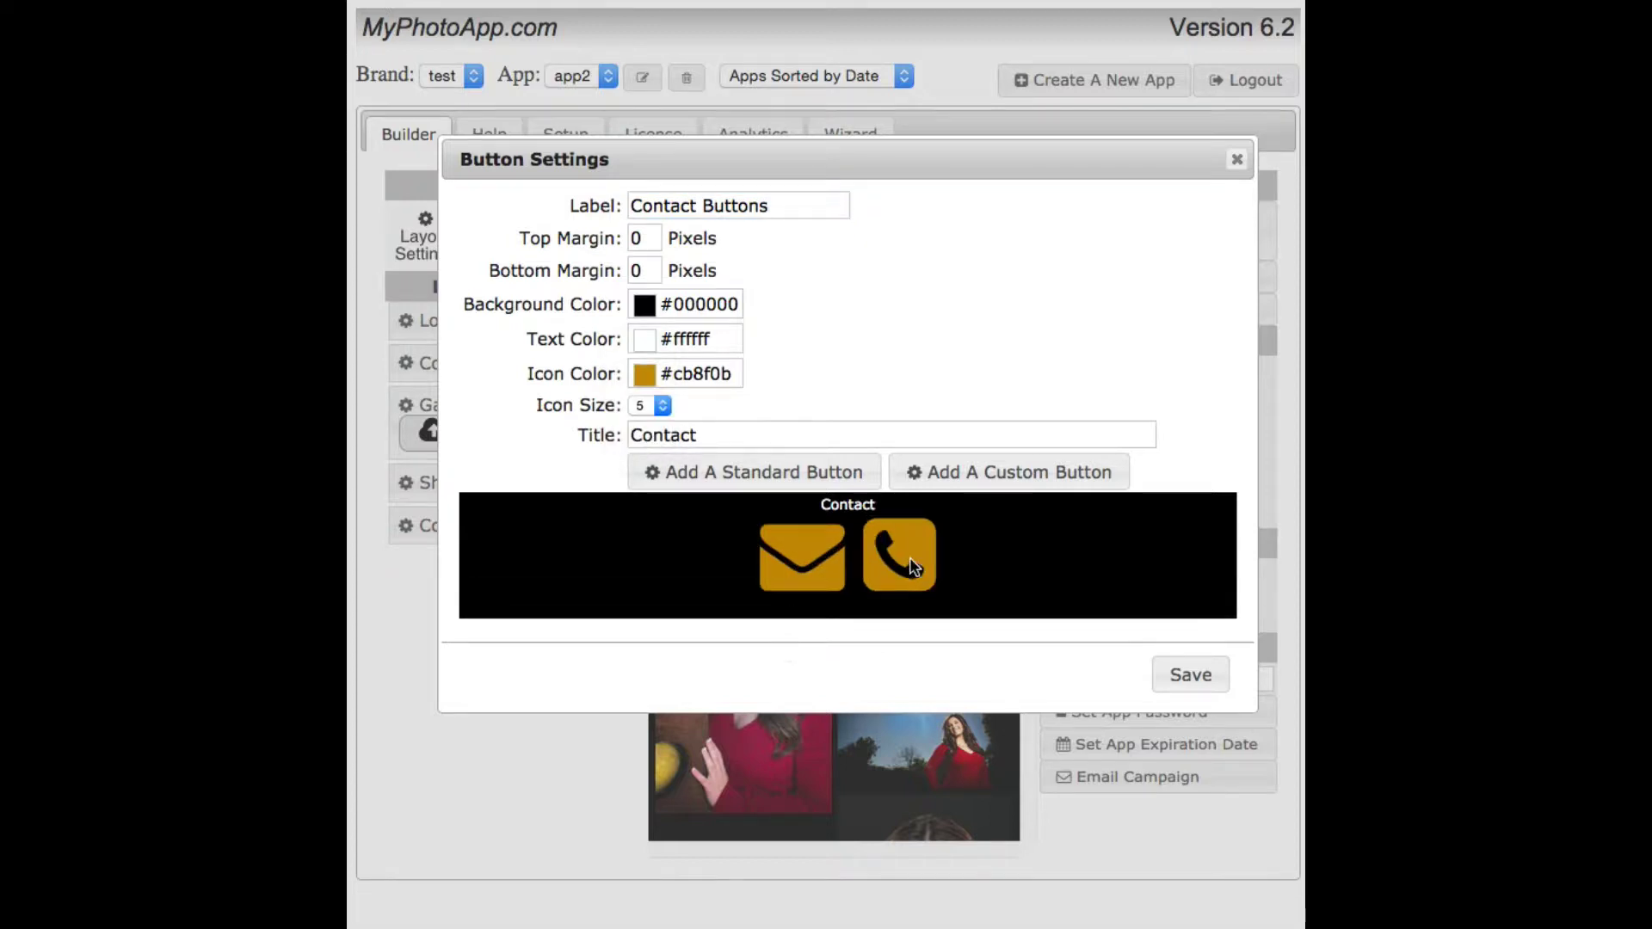
pyautogui.click(661, 406)
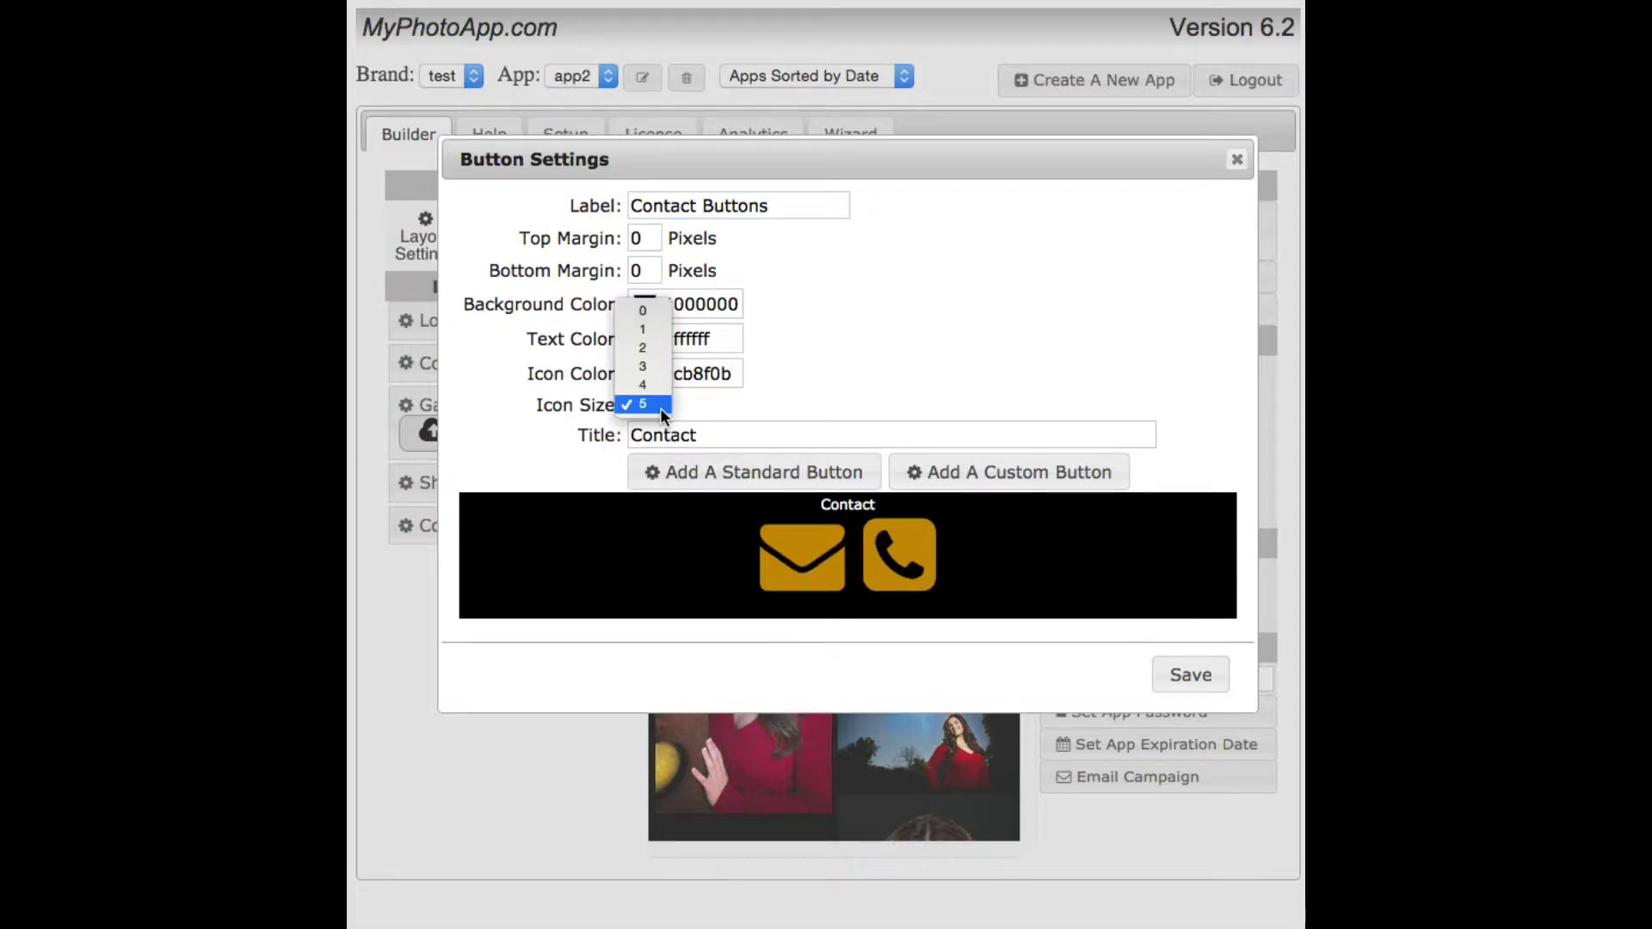
pyautogui.click(658, 347)
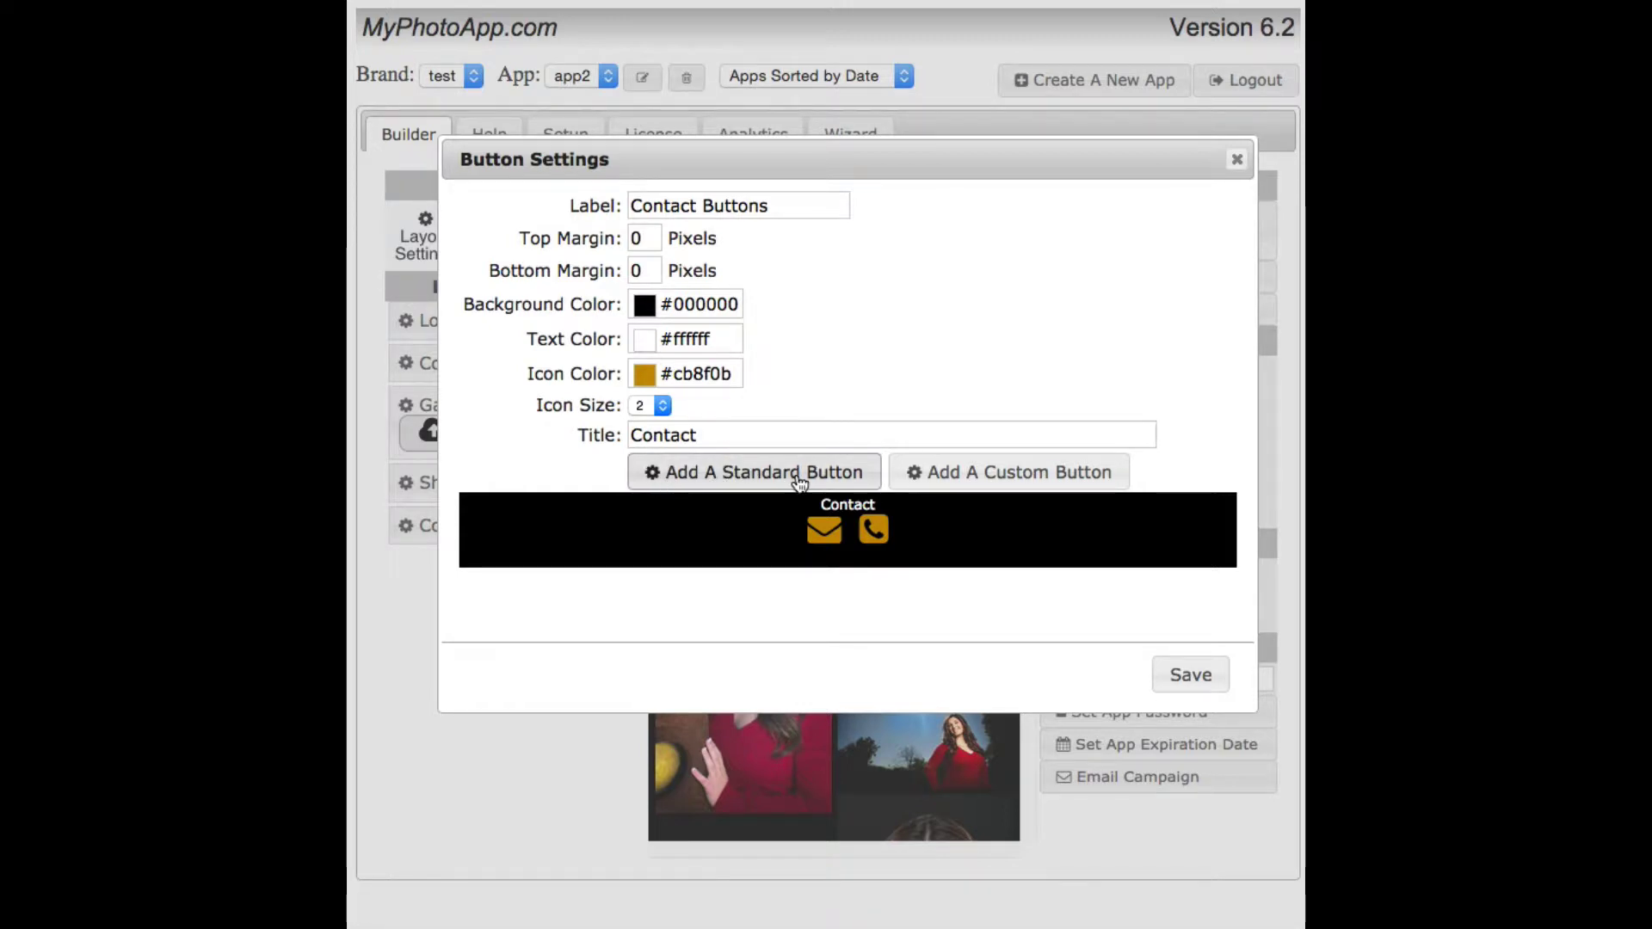
# Step: Add a standard button with the GitHub cat-face icon to the Contact Buttons section
pyautogui.click(737, 475)
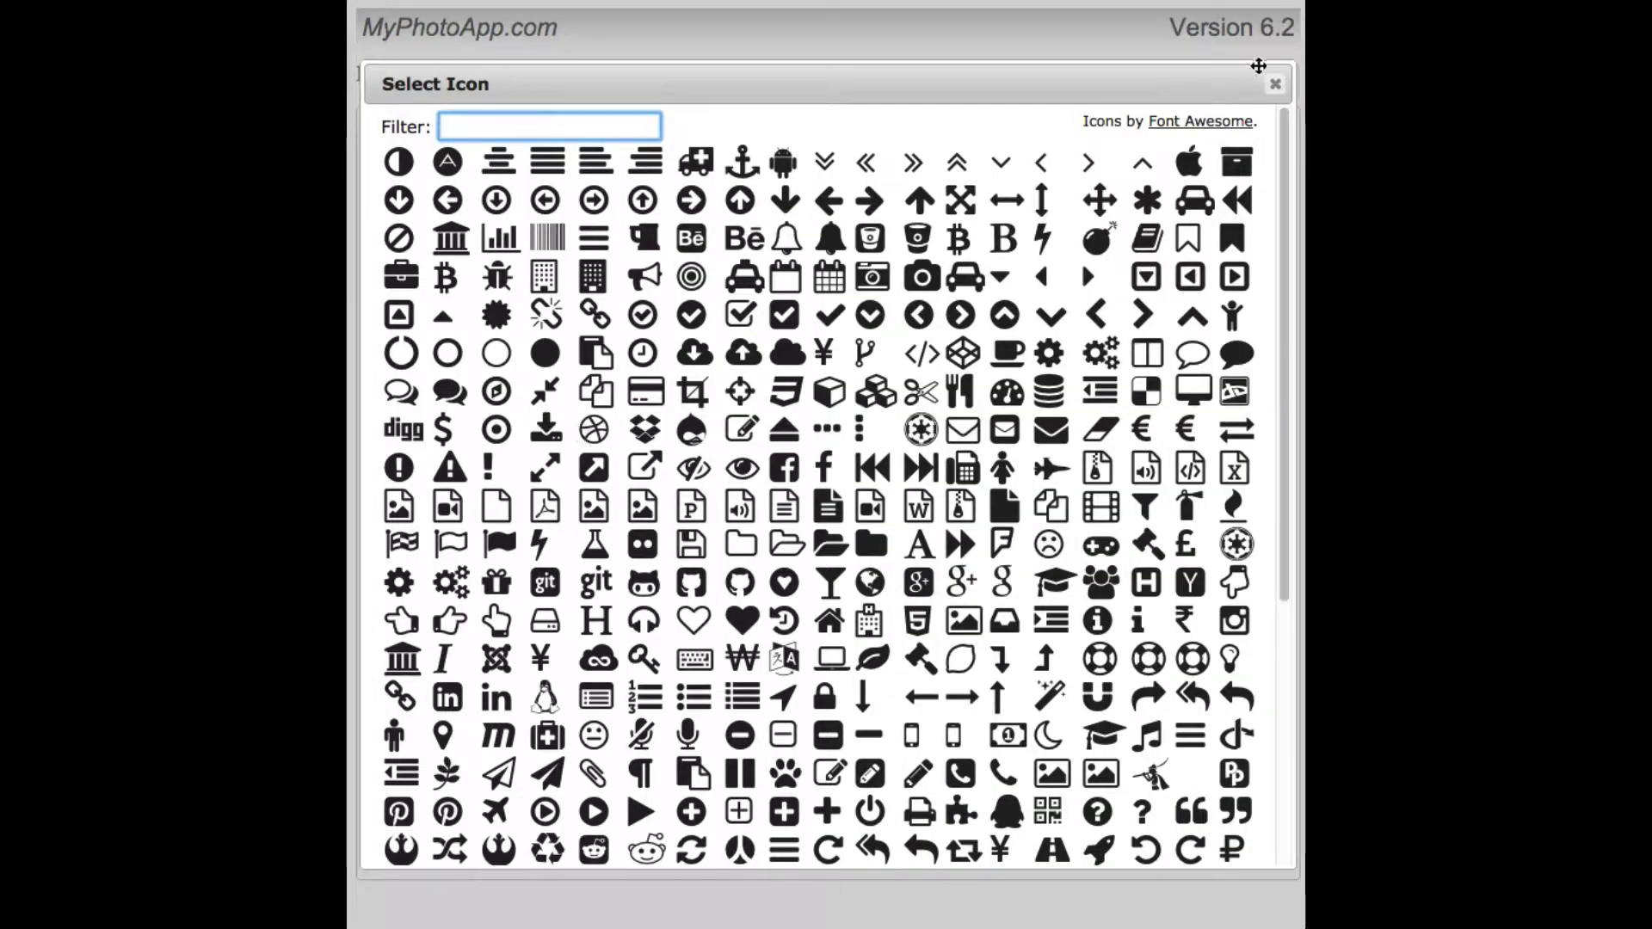
pyautogui.moveTo(1280, 177); pyautogui.dragTo(1237, 176)
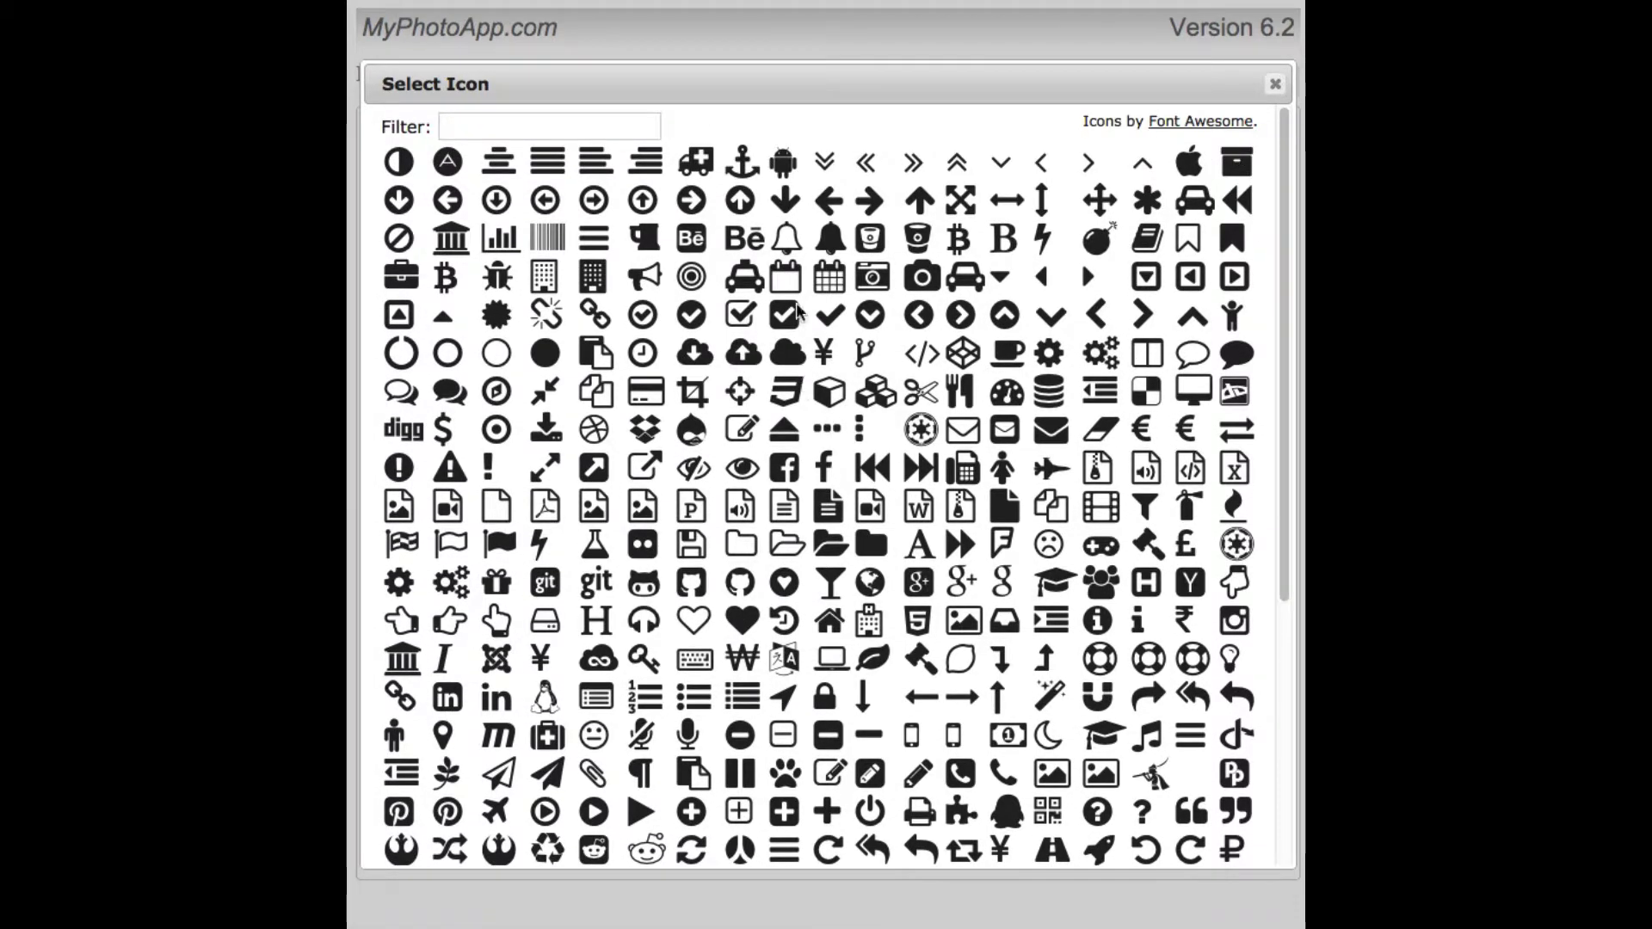
pyautogui.click(645, 586)
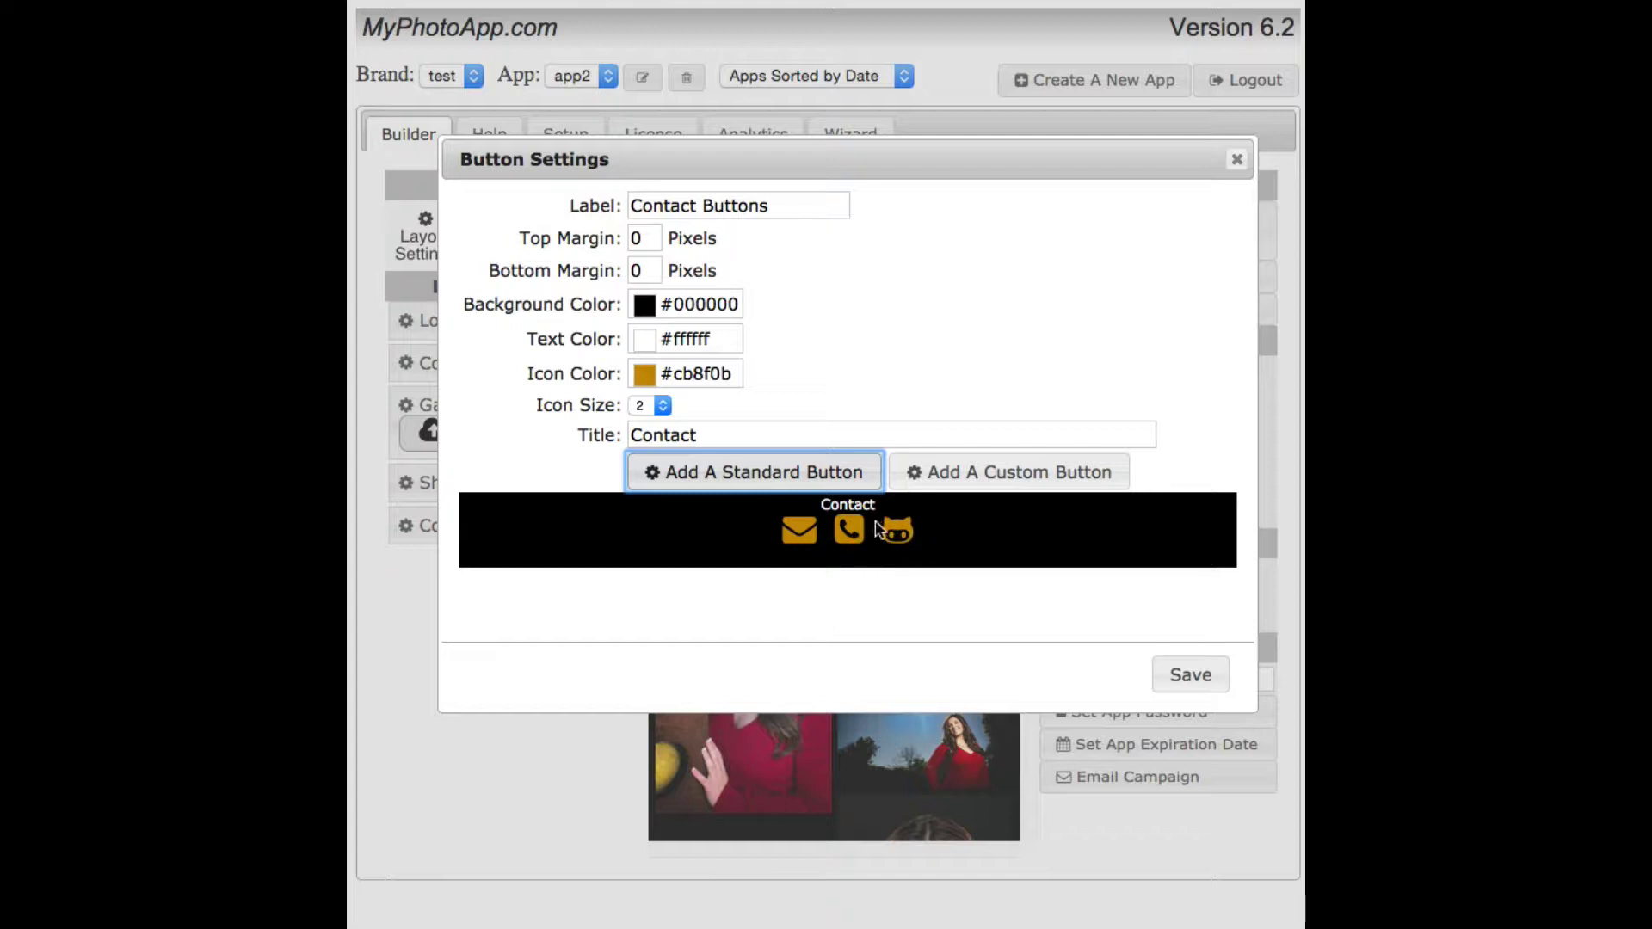
# Step: Try the Text Box and Lock App types on the cat-face button, and delete the button
pyautogui.click(899, 535)
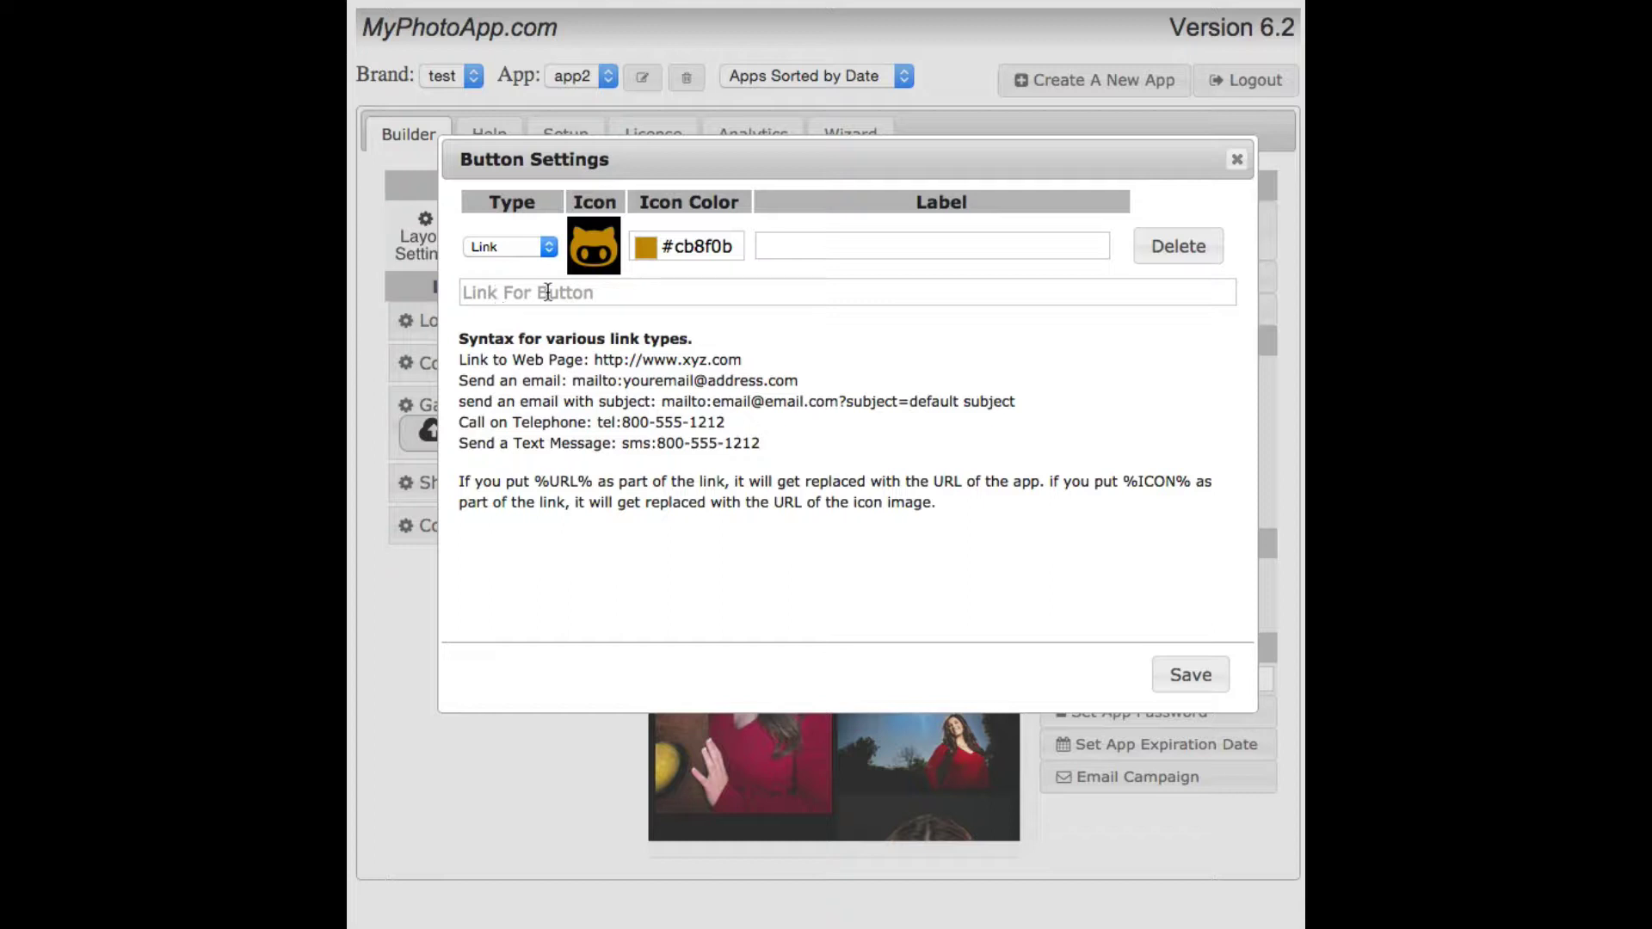
pyautogui.click(521, 248)
pyautogui.click(517, 260)
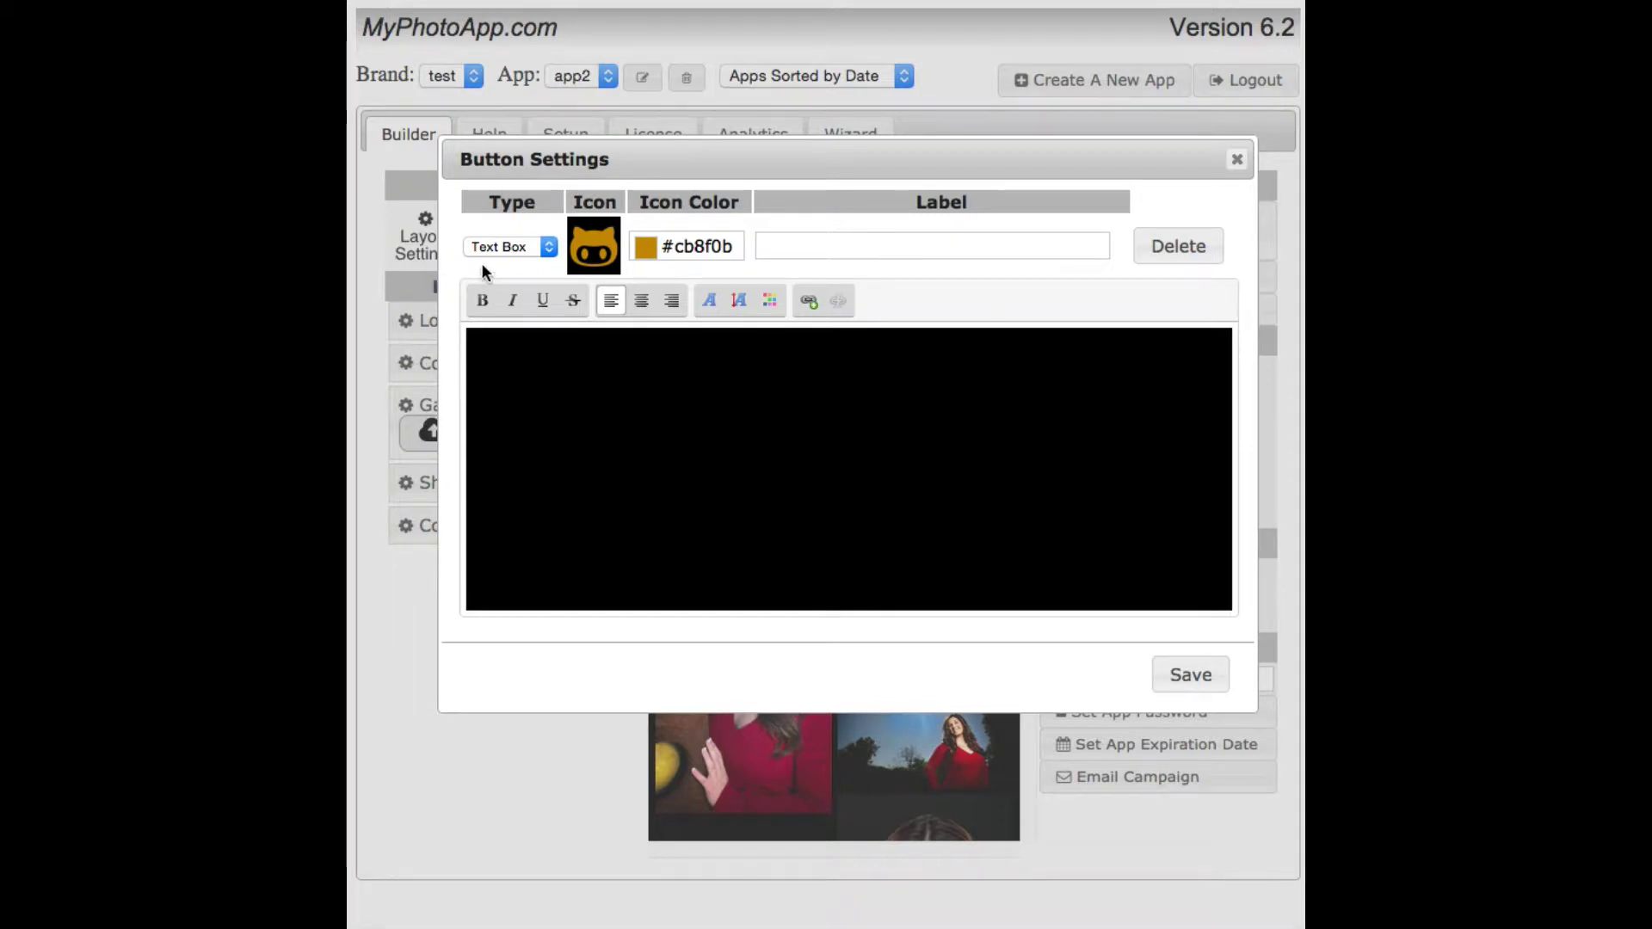
pyautogui.click(496, 243)
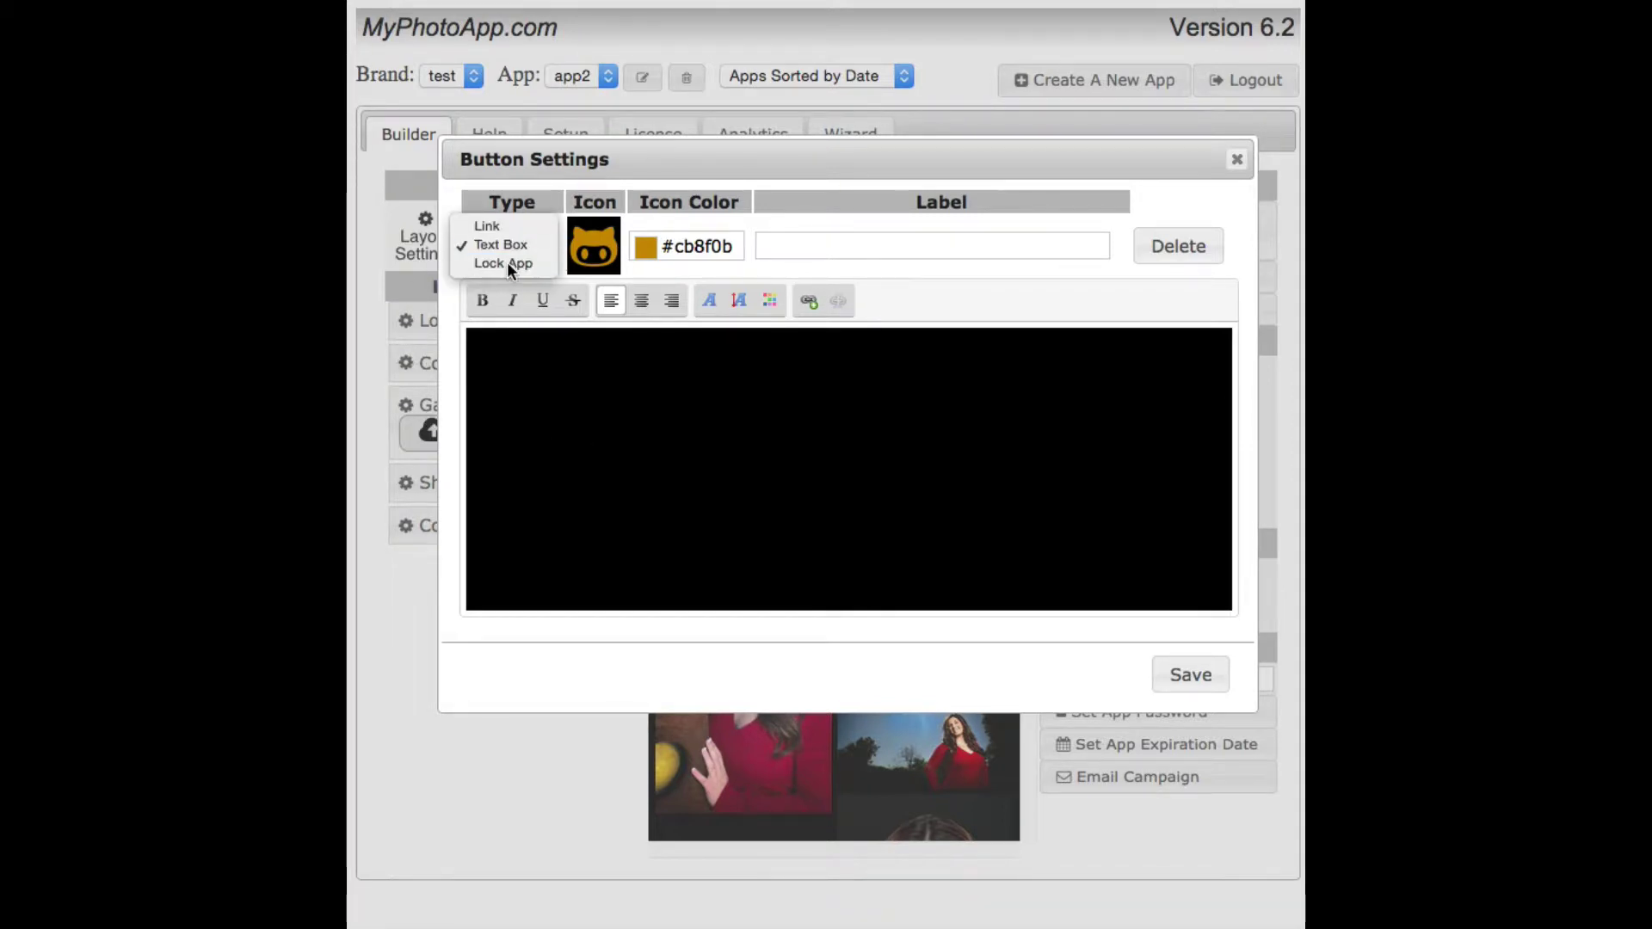
pyautogui.click(508, 263)
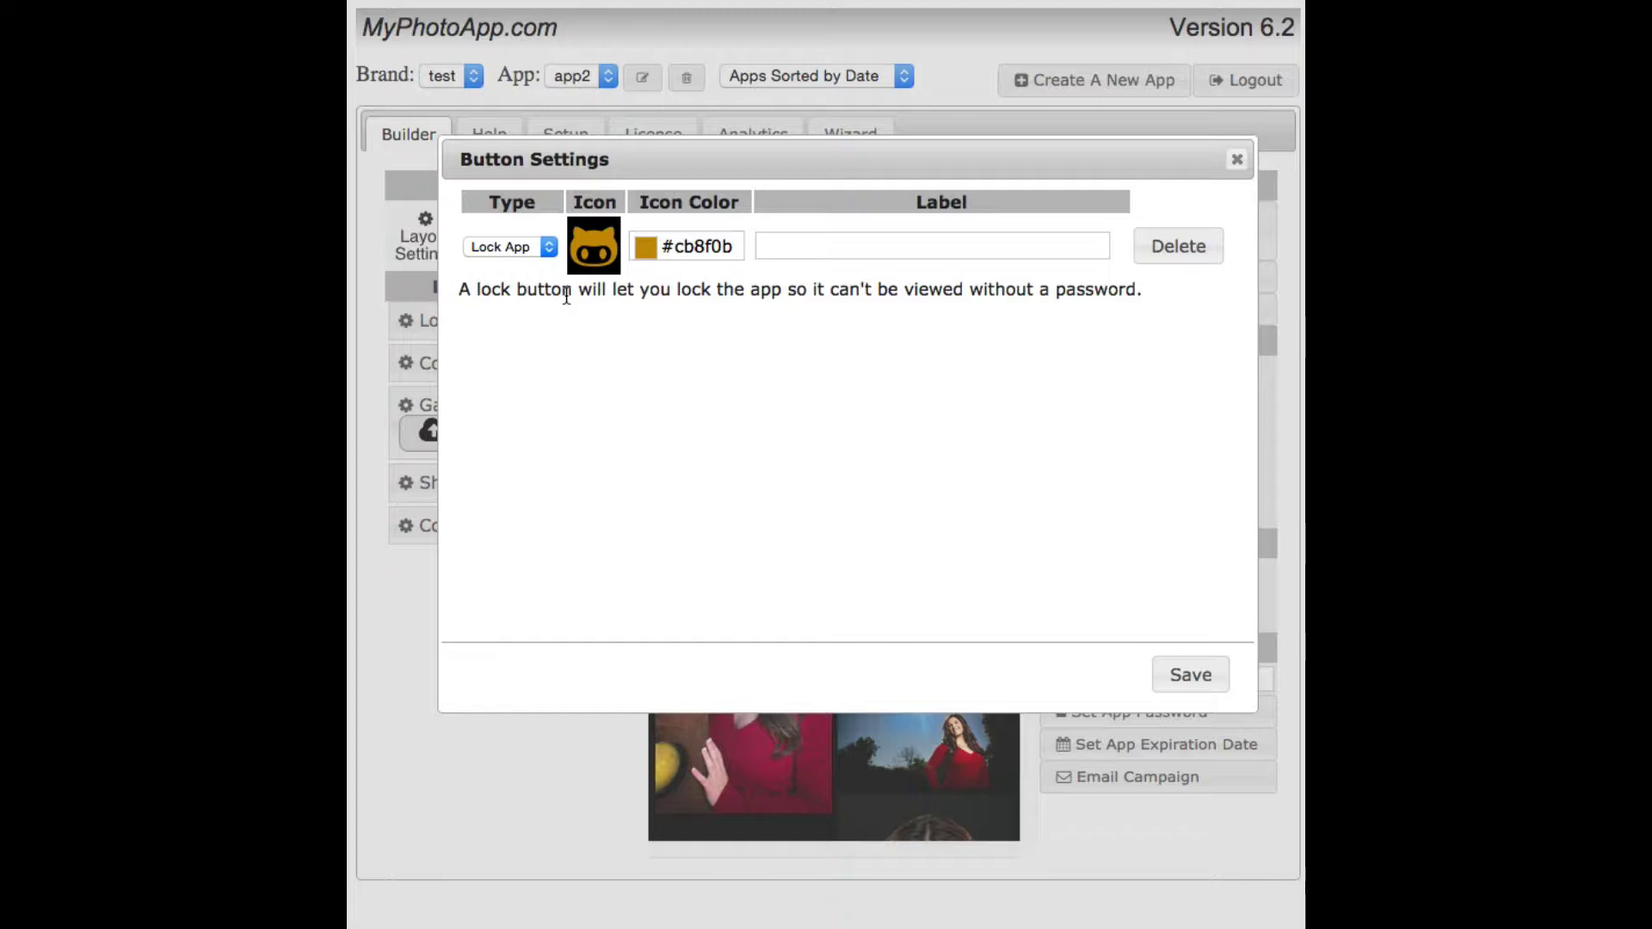
pyautogui.click(1187, 247)
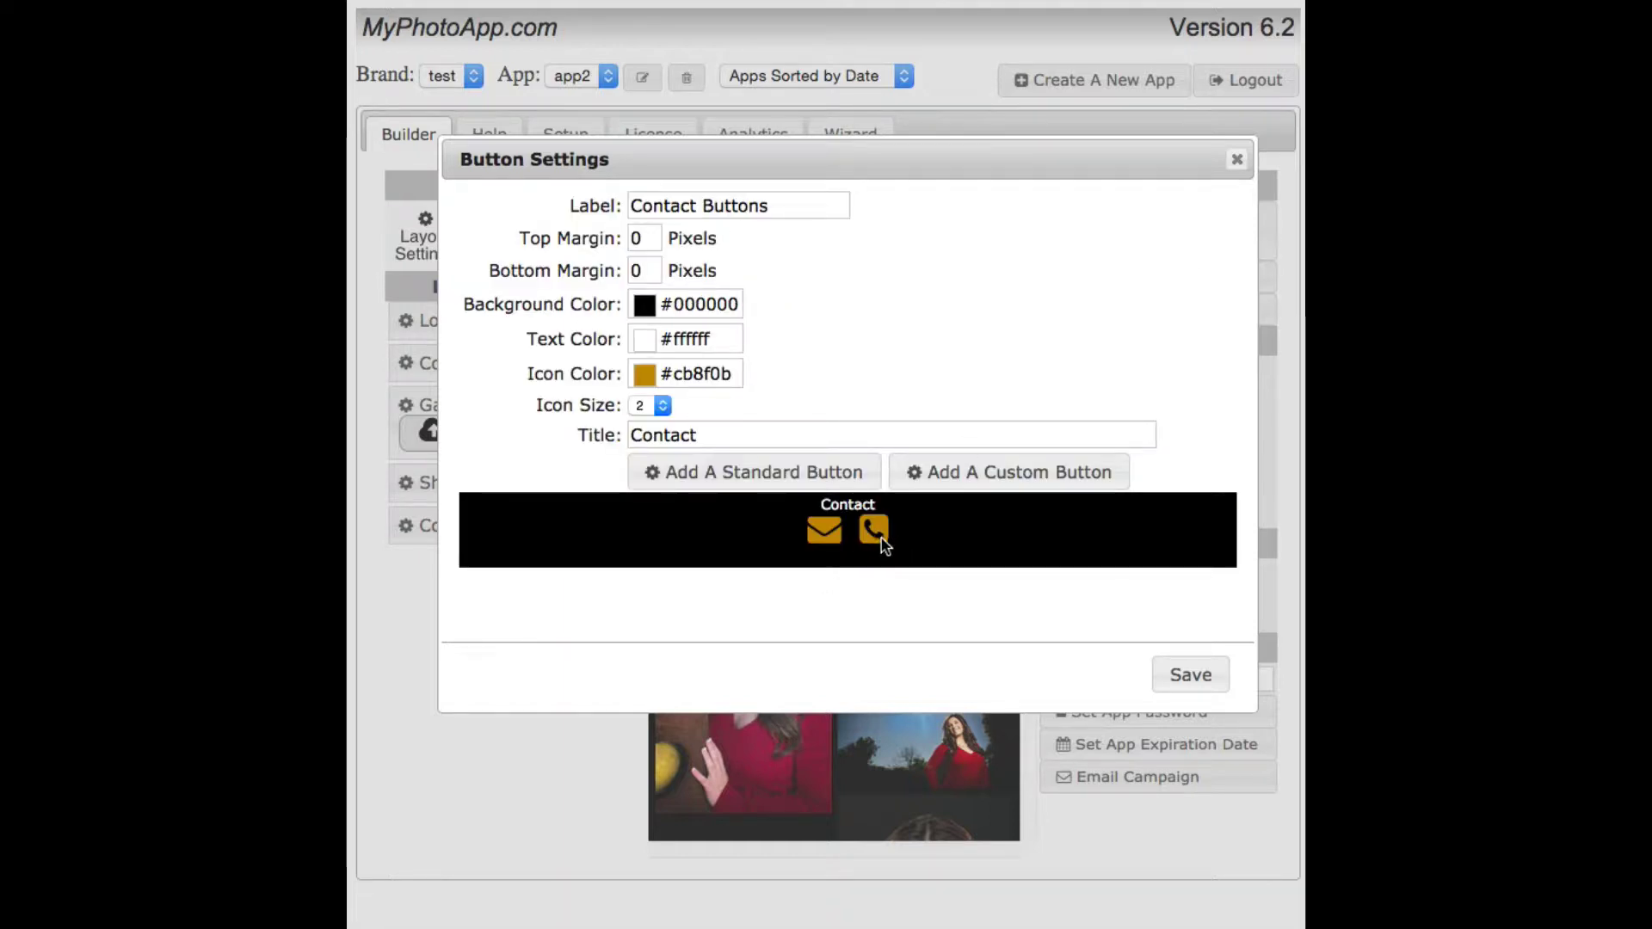
# Step: Label the envelope contact button "email" and save both the button and the Contact Buttons section settings
pyautogui.click(825, 532)
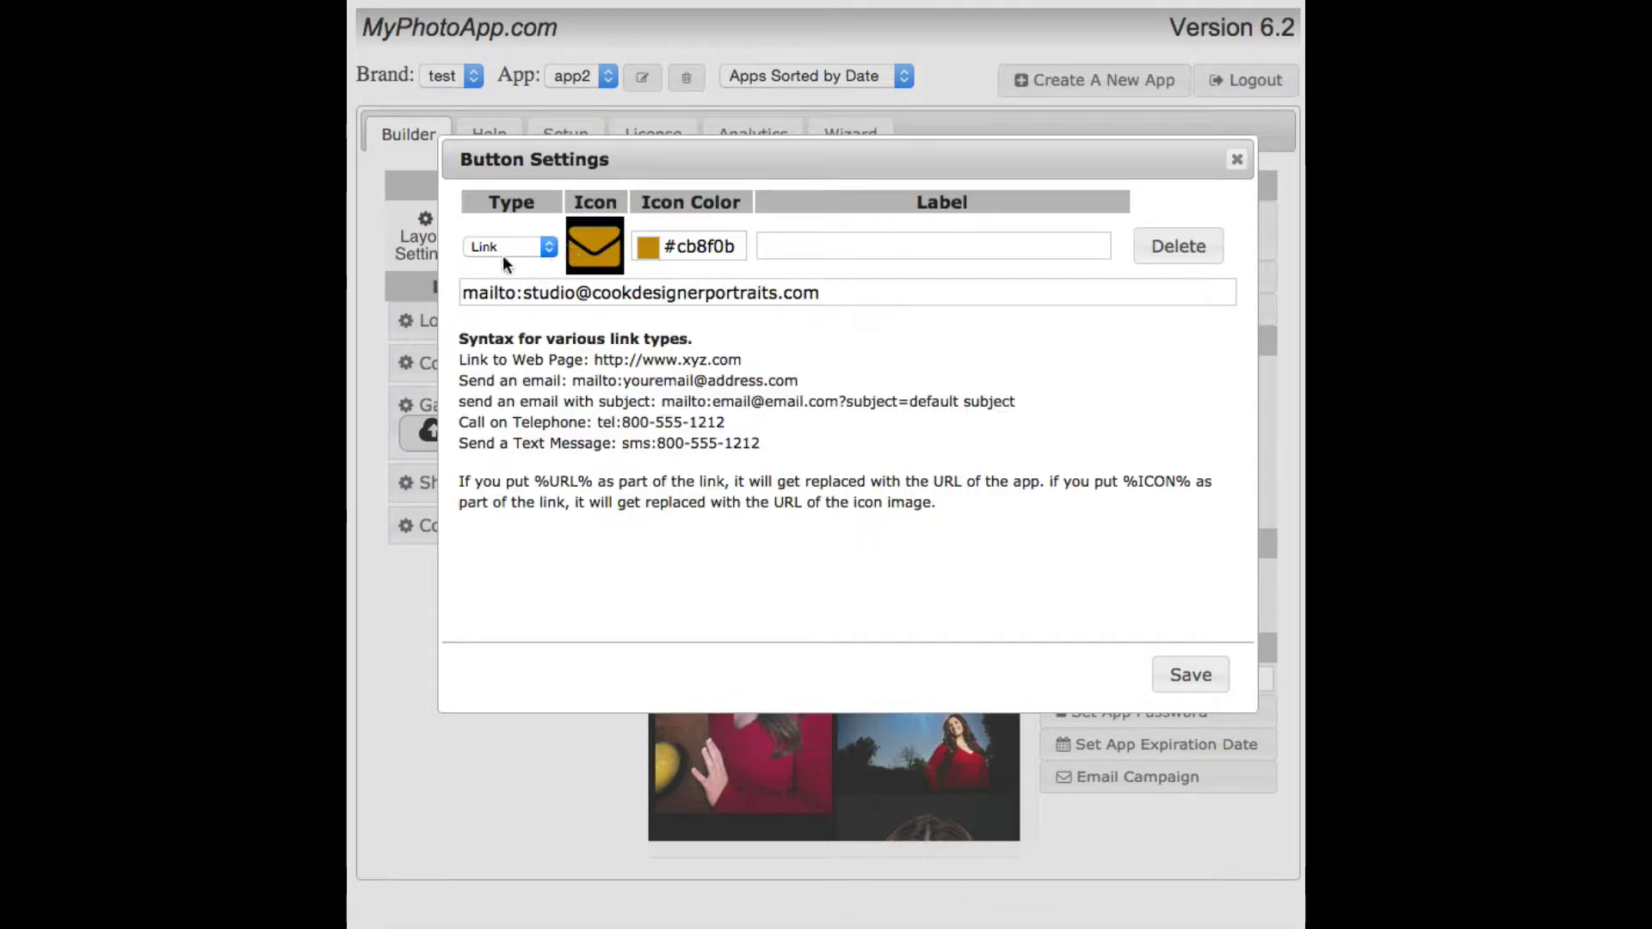
pyautogui.click(778, 242)
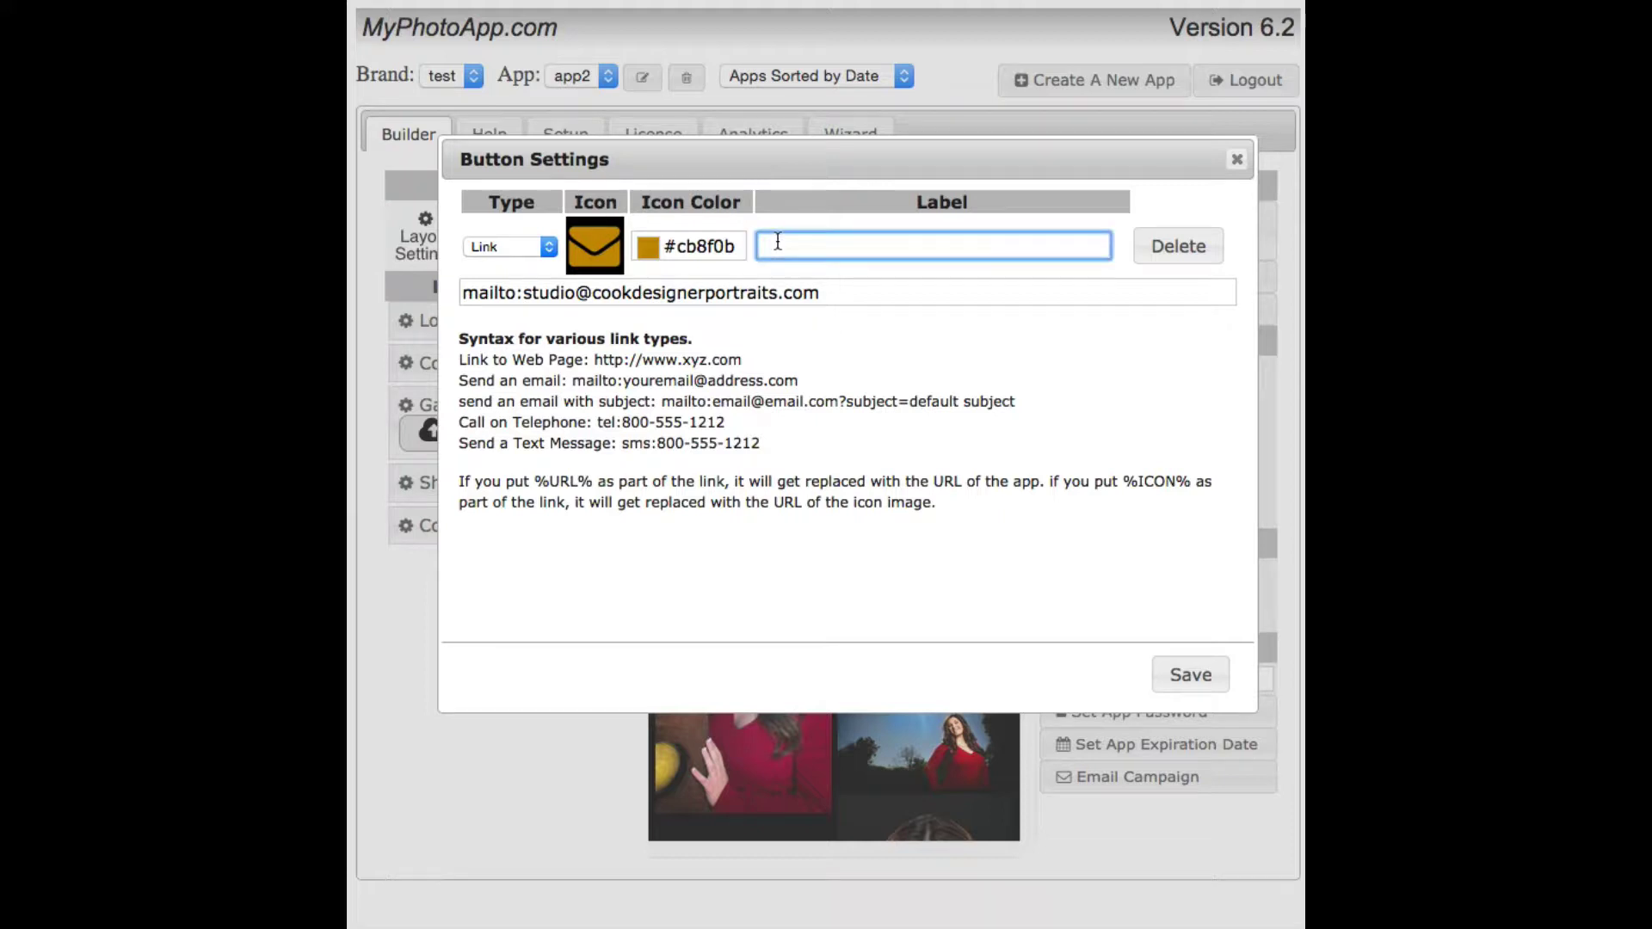
pyautogui.write('email')
pyautogui.click(1185, 674)
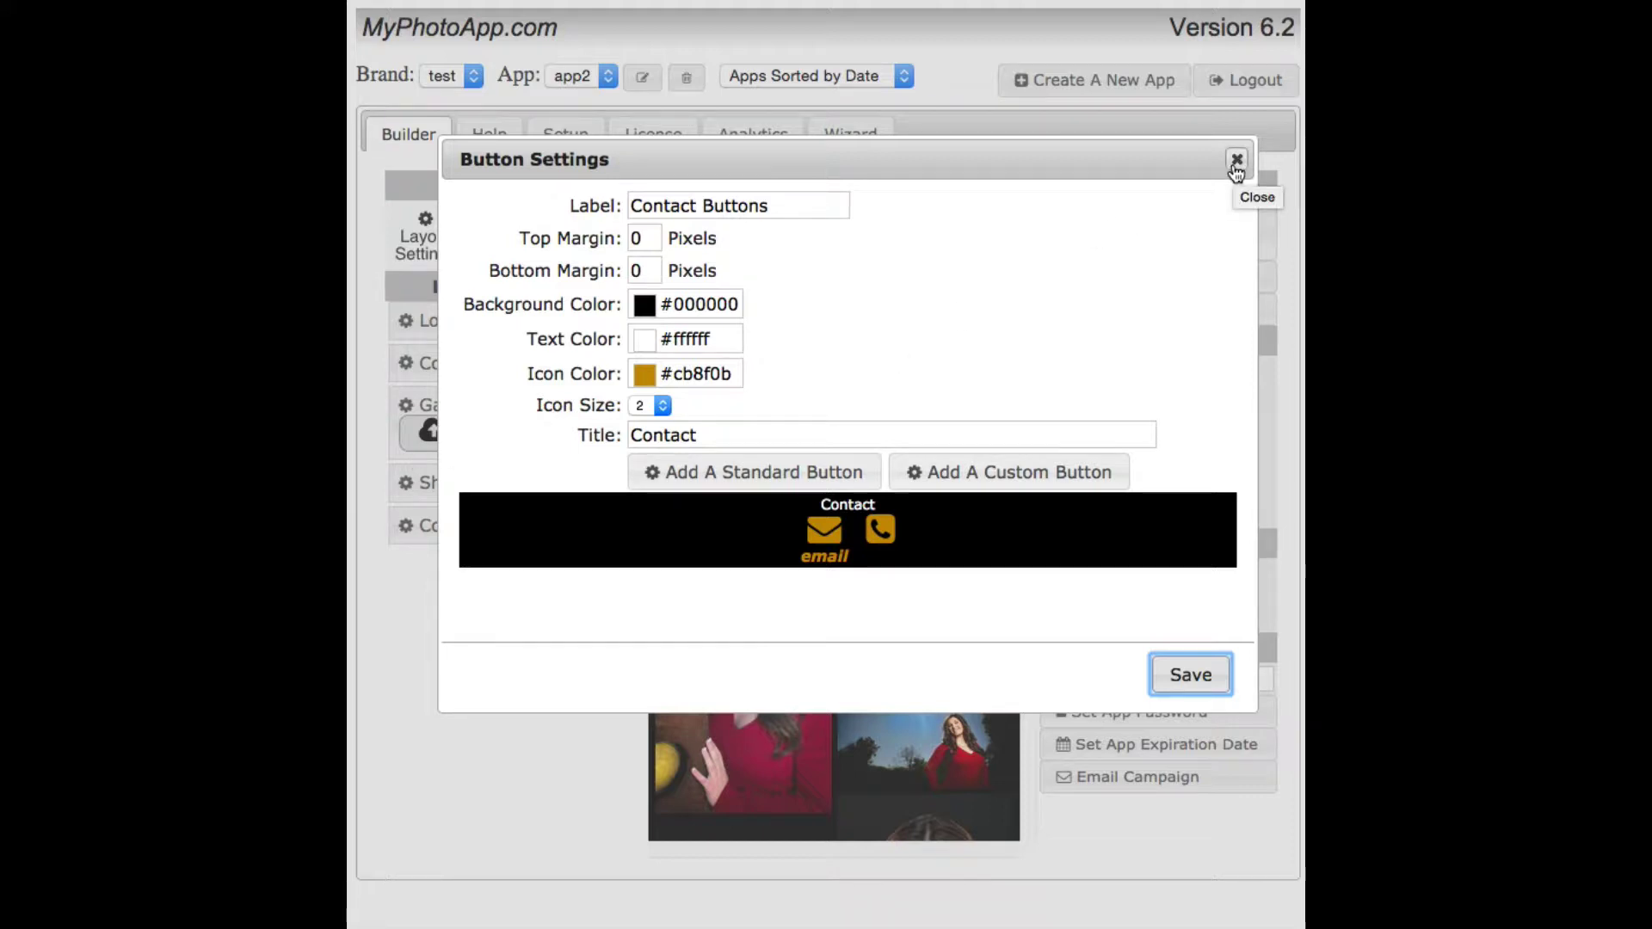
pyautogui.click(1188, 684)
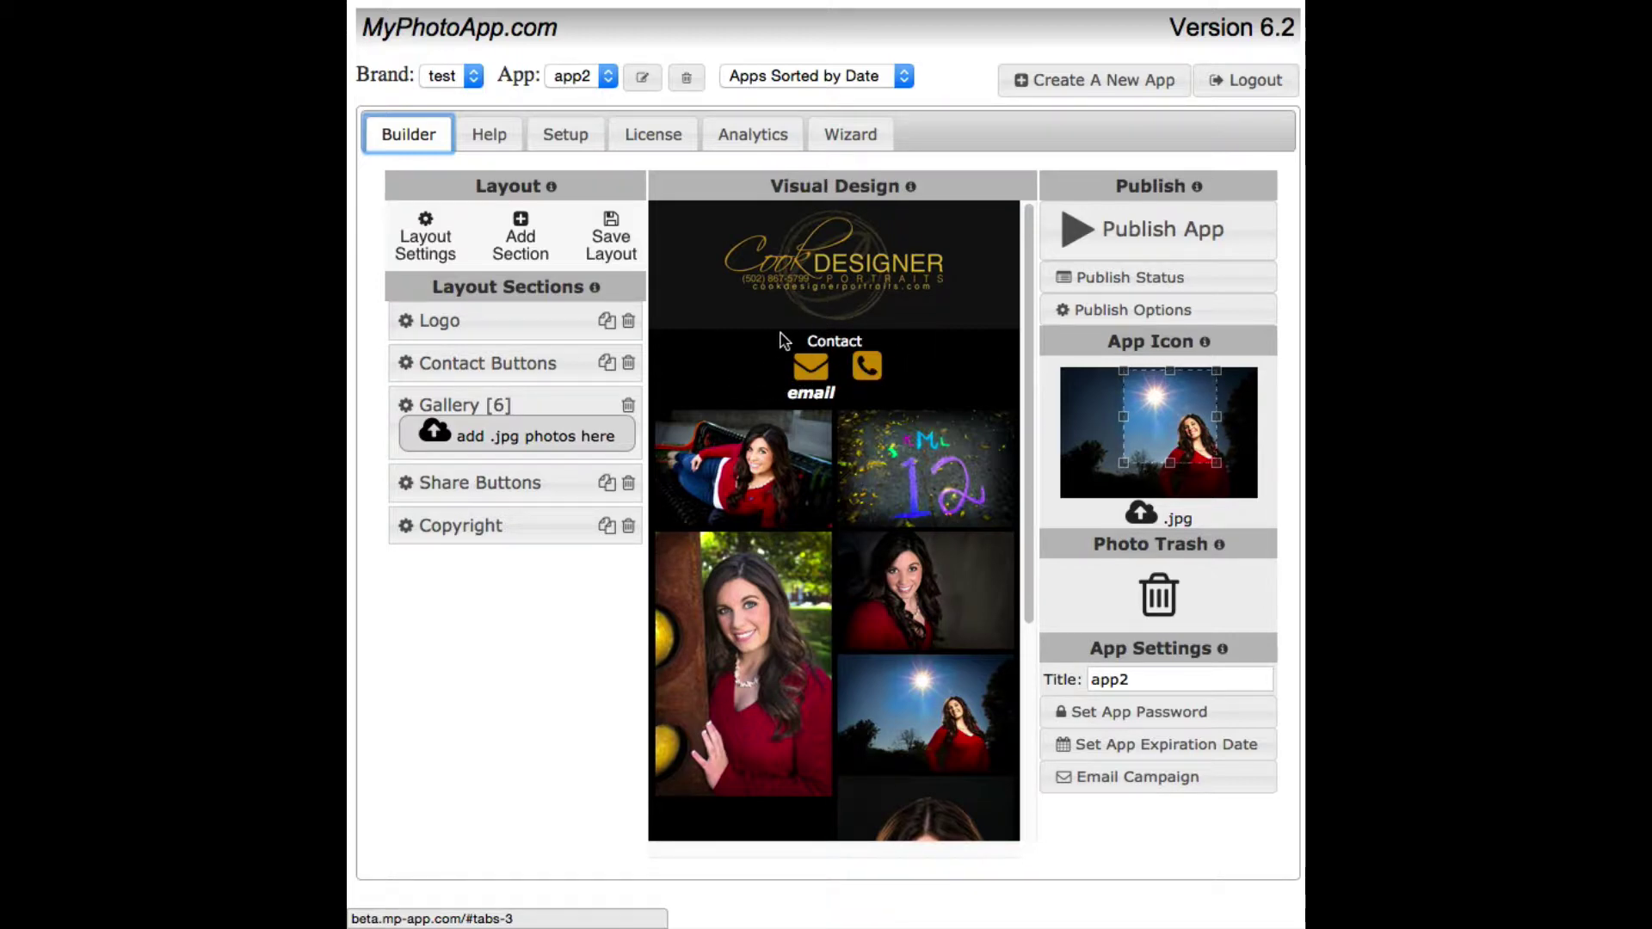
# Step: Open the Contact Buttons settings from the preview icon and from the layout section, closing them each time
pyautogui.click(815, 370)
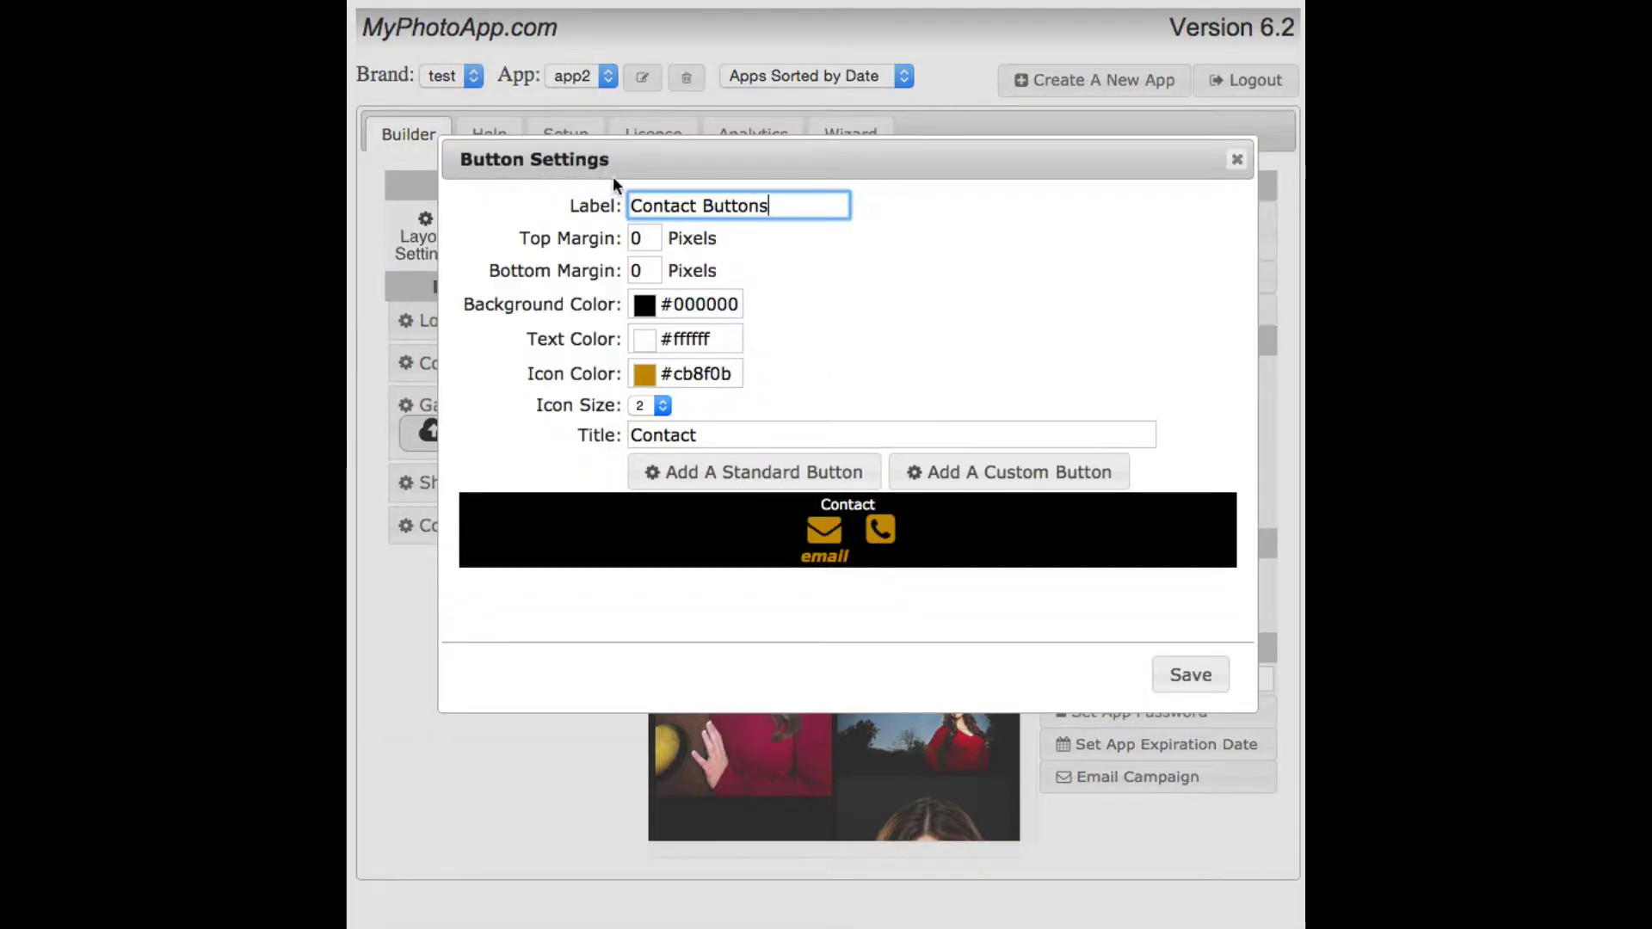
pyautogui.click(1235, 163)
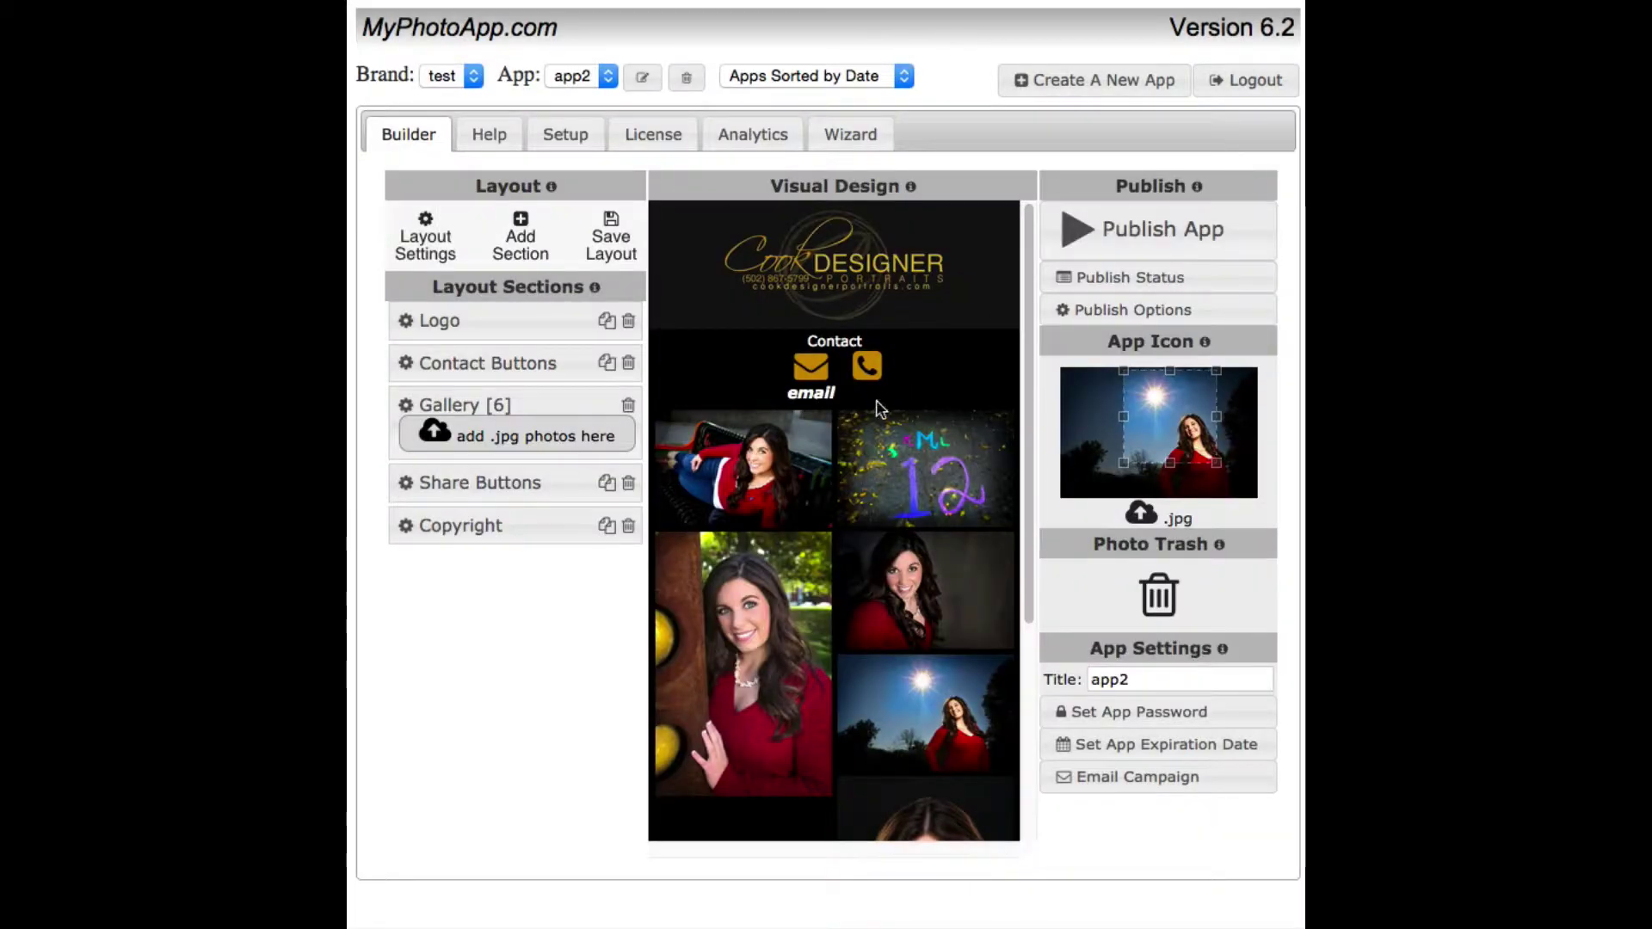
pyautogui.click(406, 363)
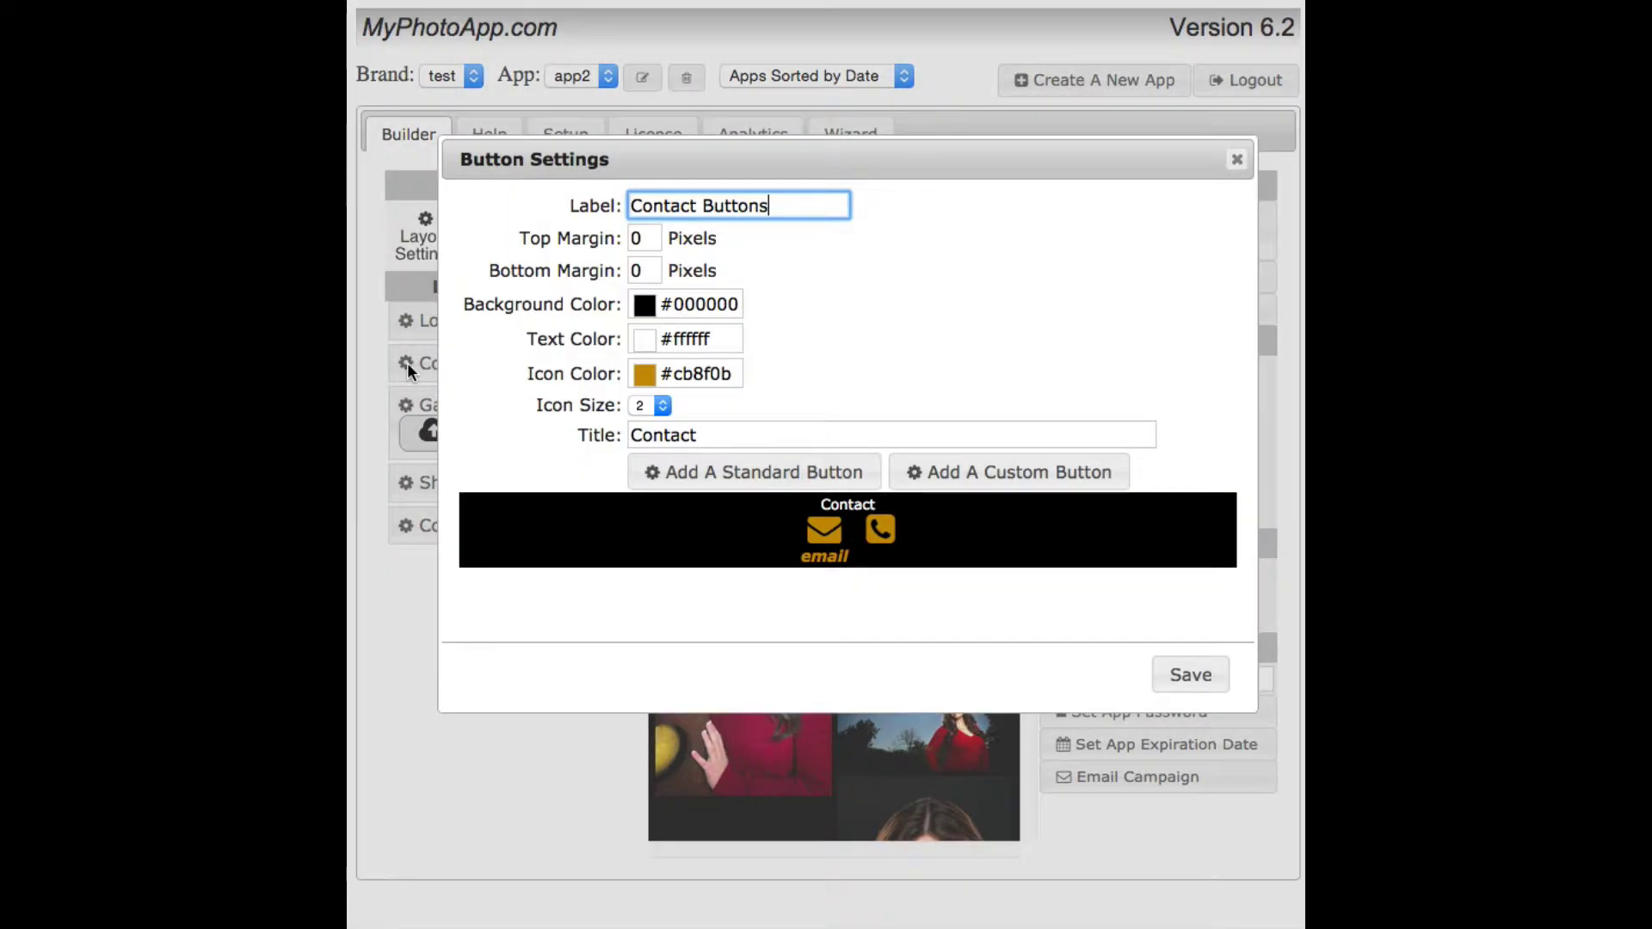
pyautogui.click(1236, 161)
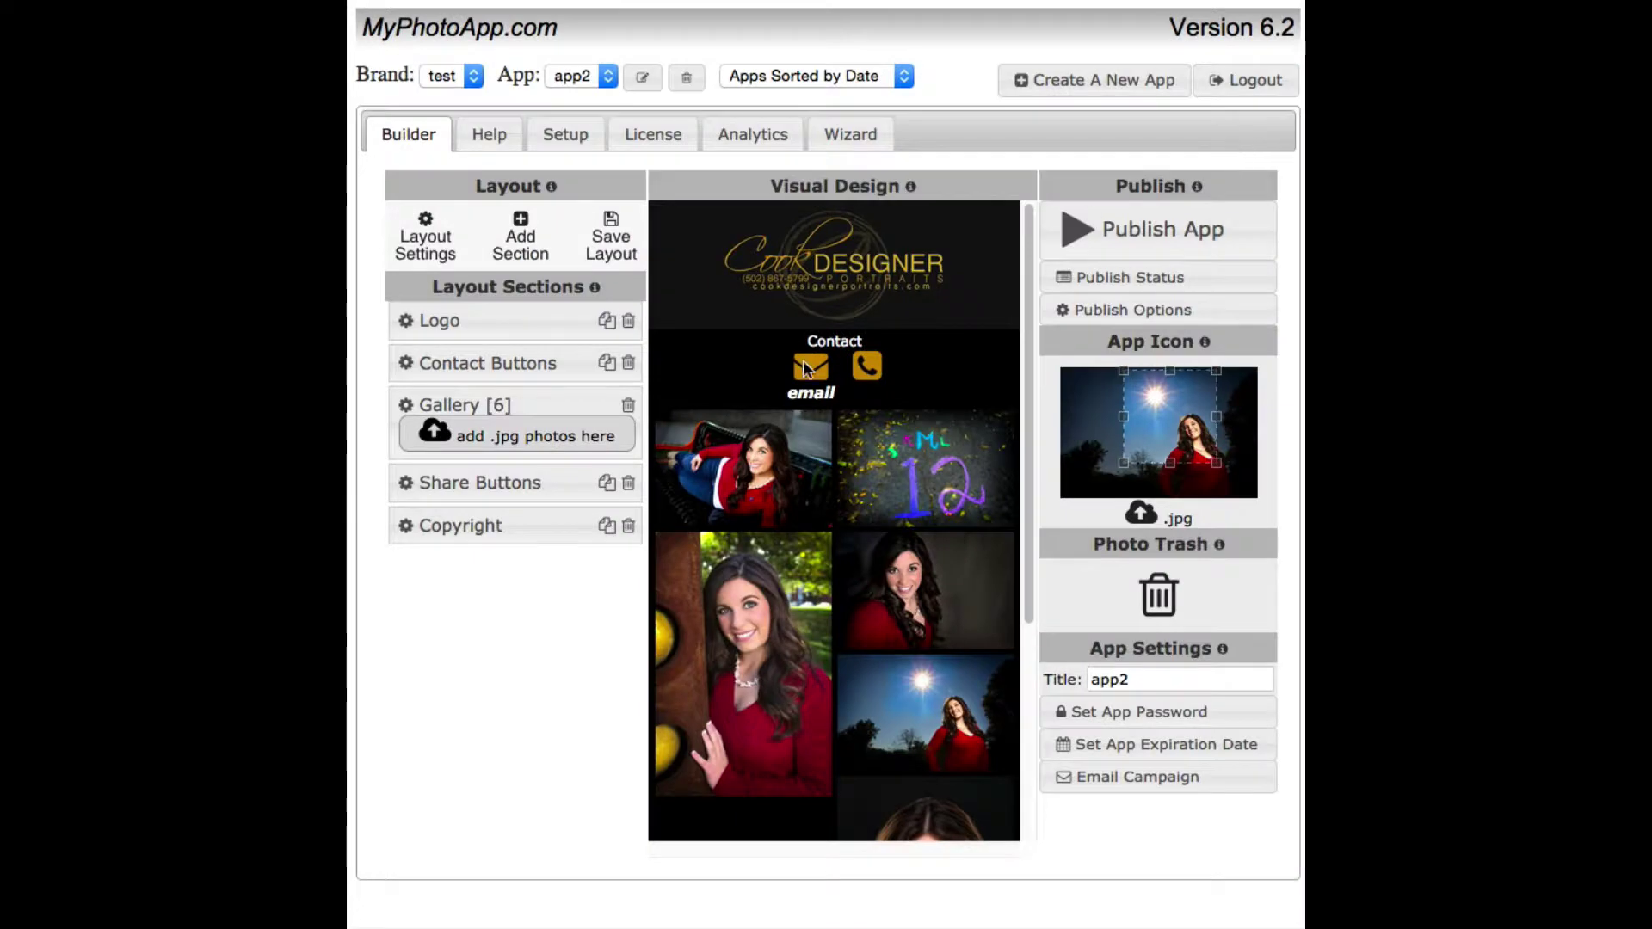
# Step: Clear the label of the envelope button in the Contact Buttons section and save the button
pyautogui.click(823, 366)
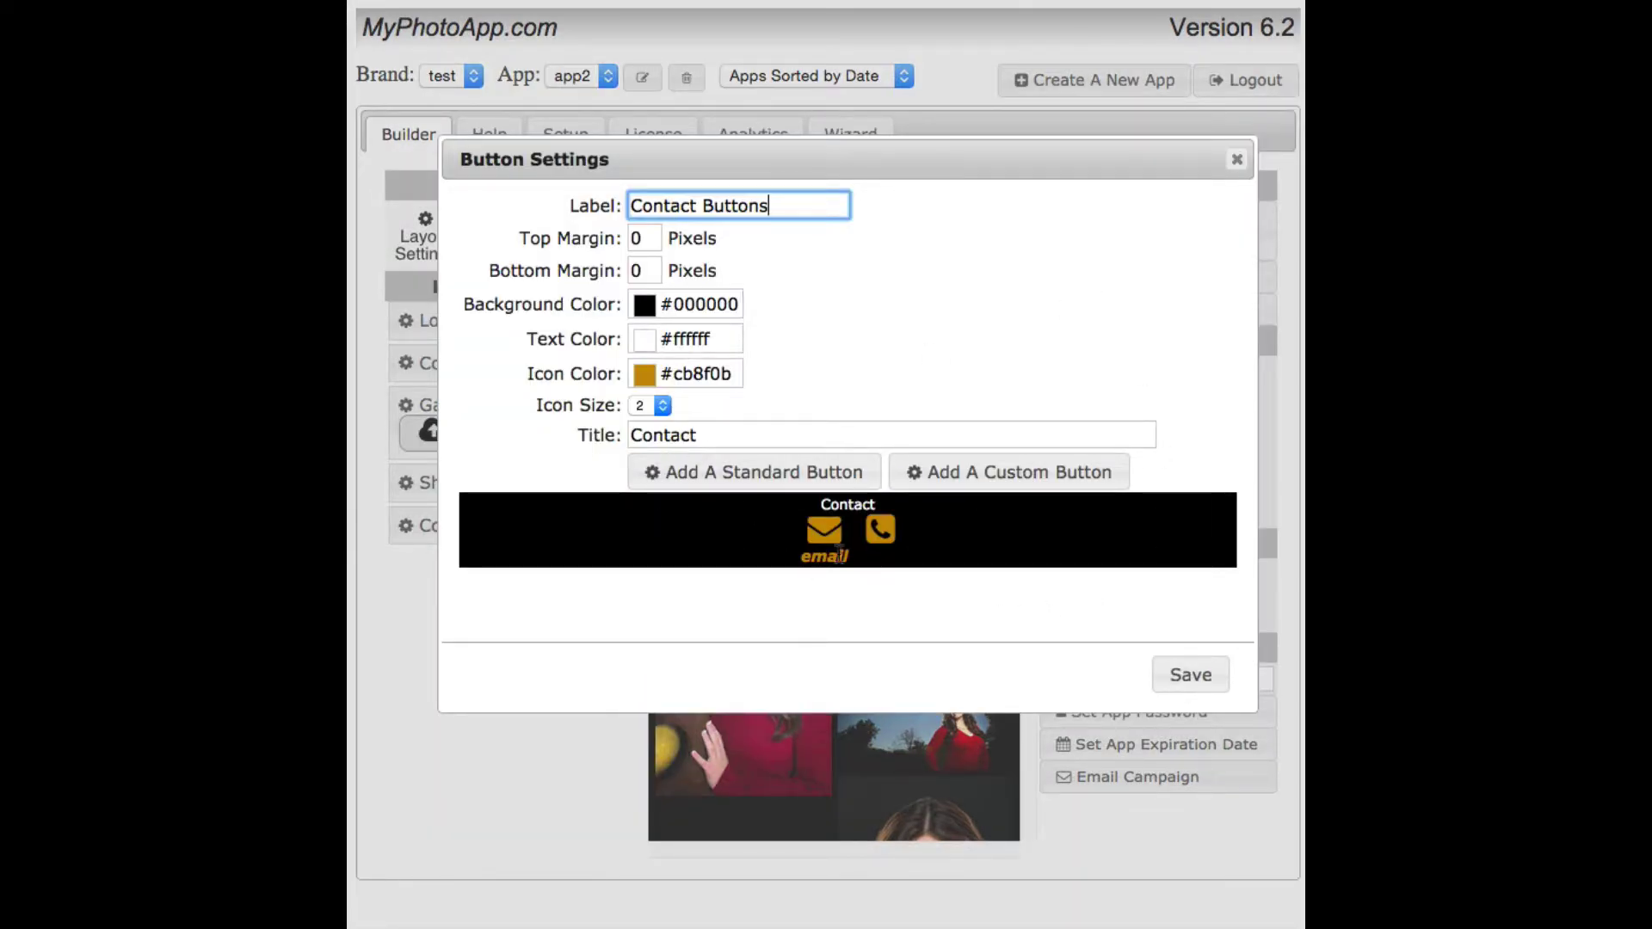
pyautogui.click(821, 541)
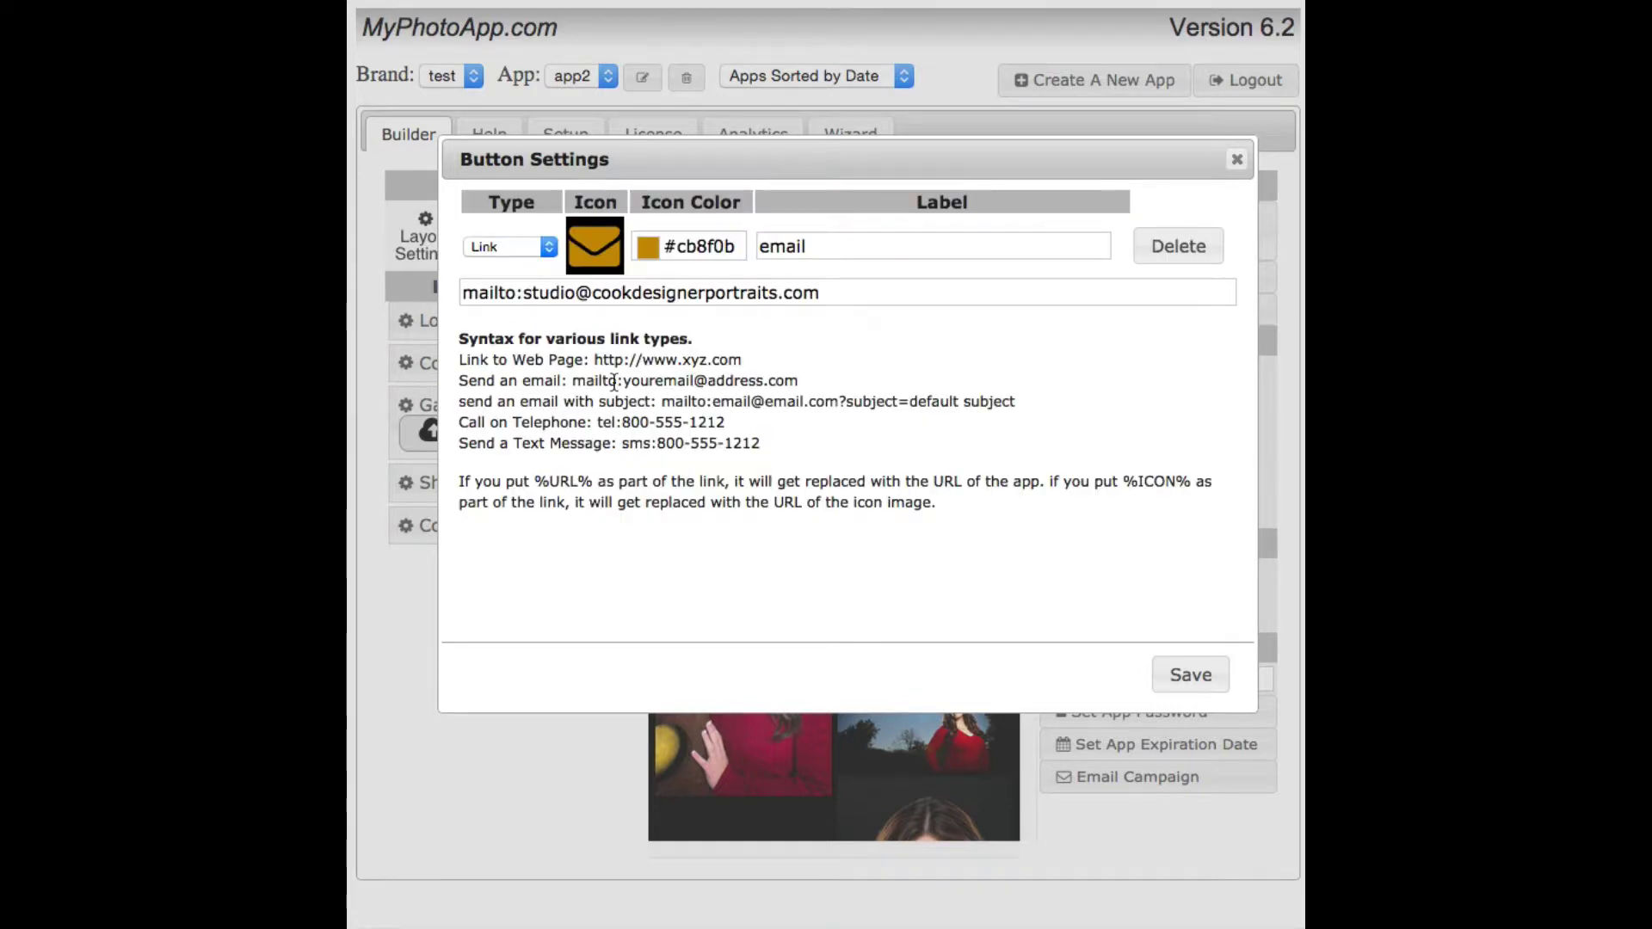
pyautogui.click(829, 258)
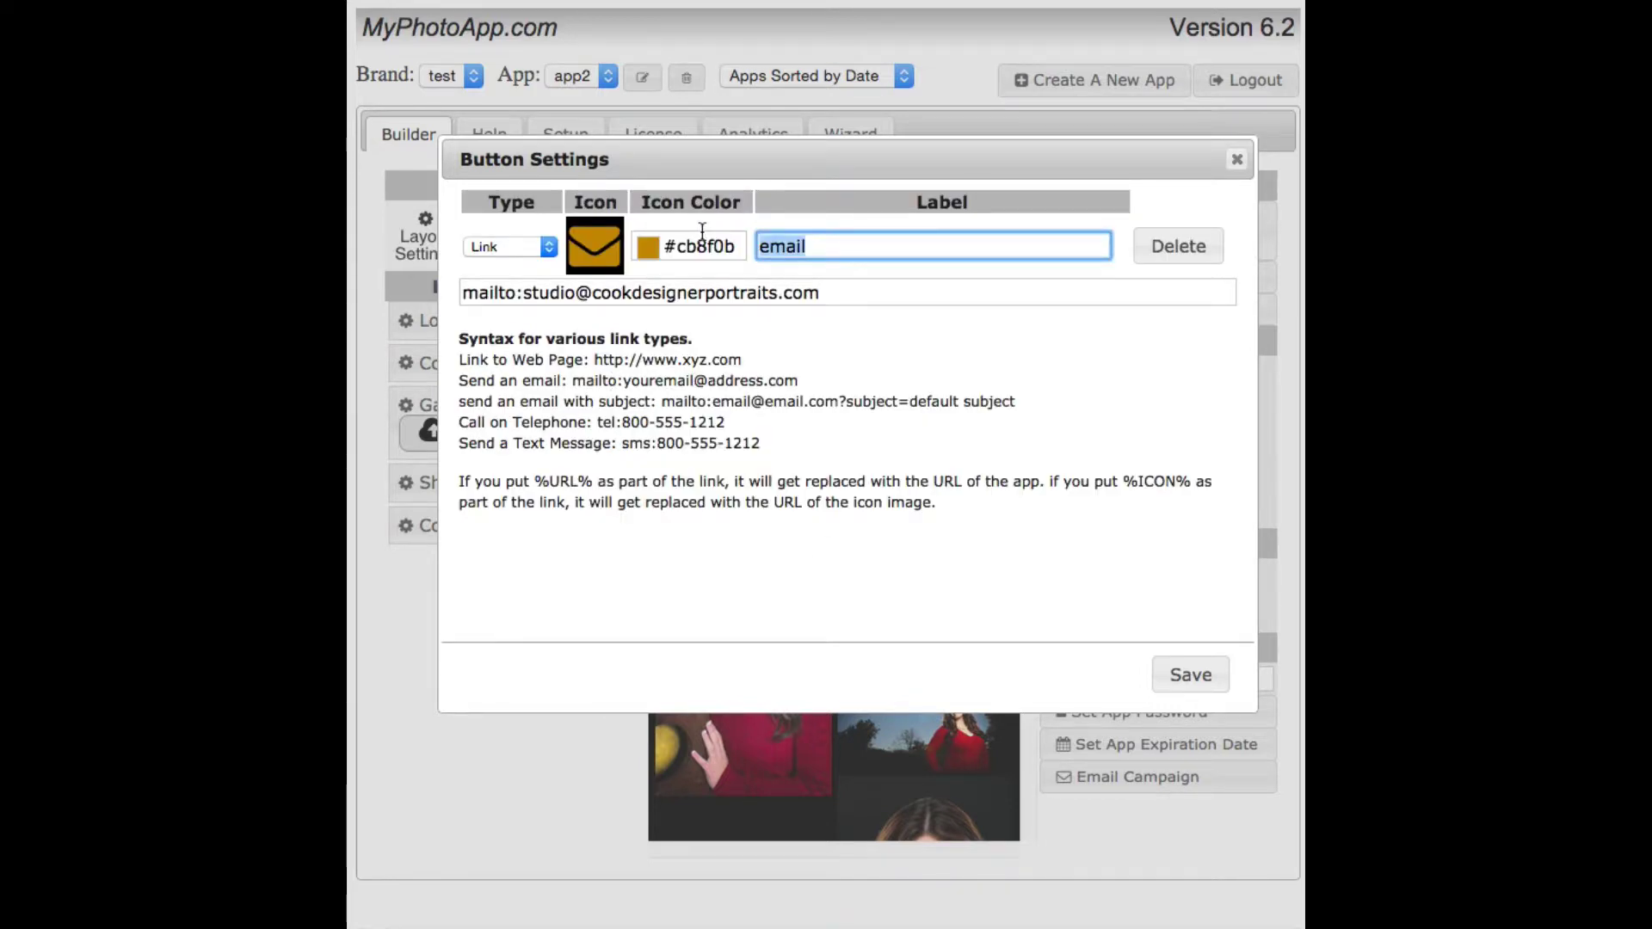
pyautogui.press('BackSpace')
pyautogui.click(1195, 675)
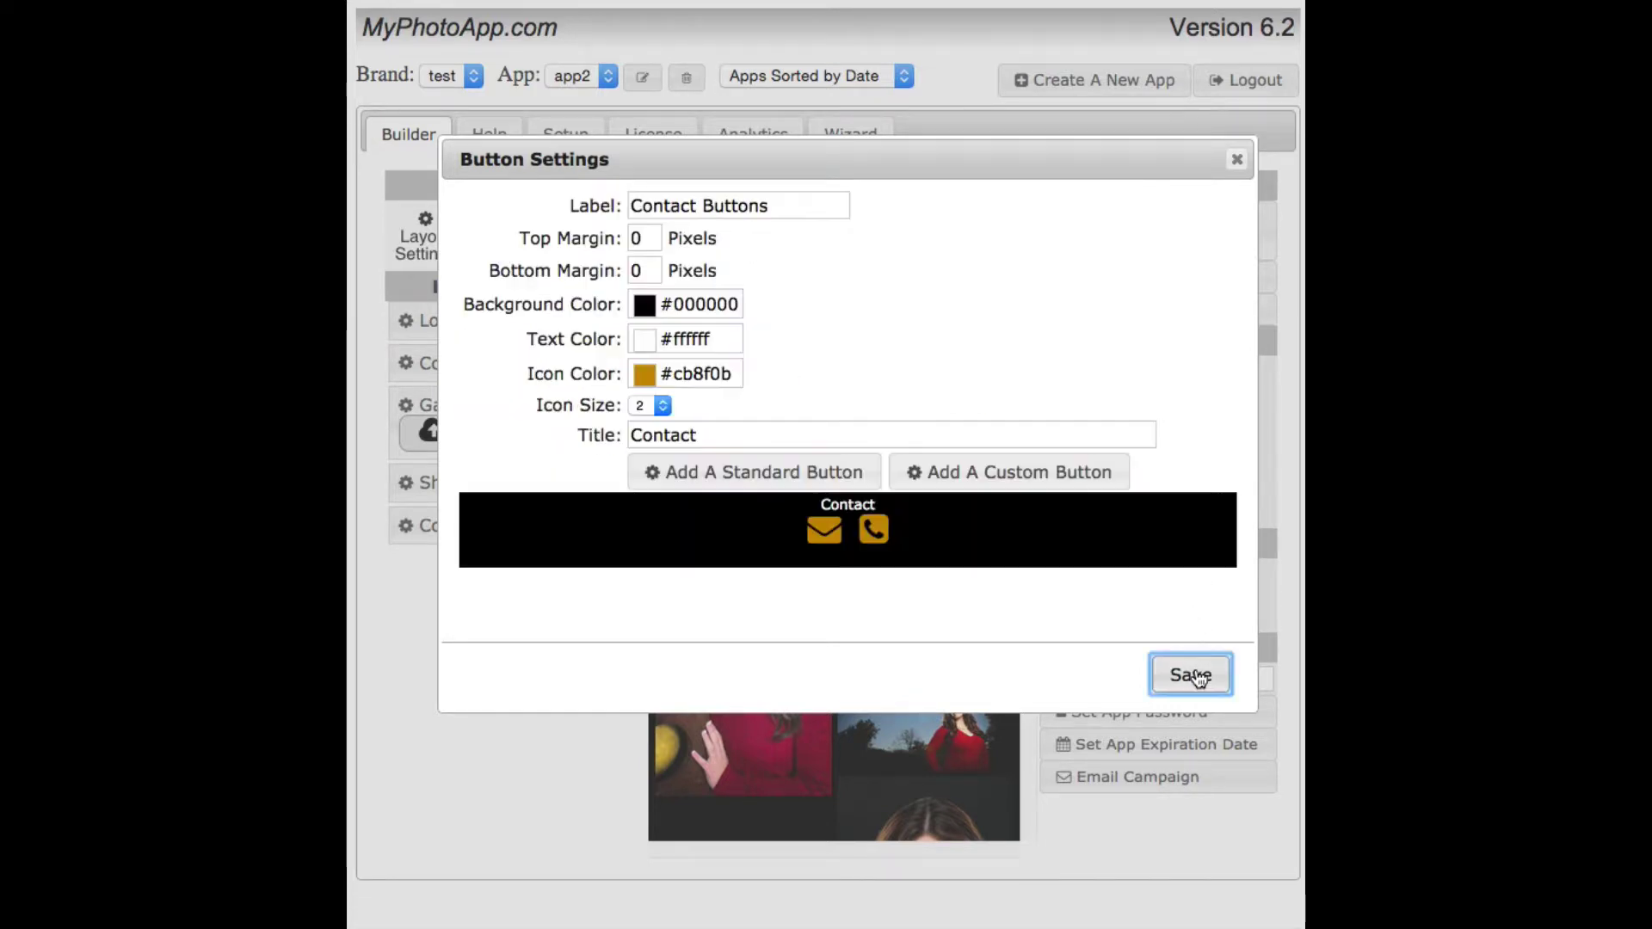
# Step: Save the Contact Buttons section settings and move the Share Buttons section above the Gallery section
pyautogui.click(1195, 675)
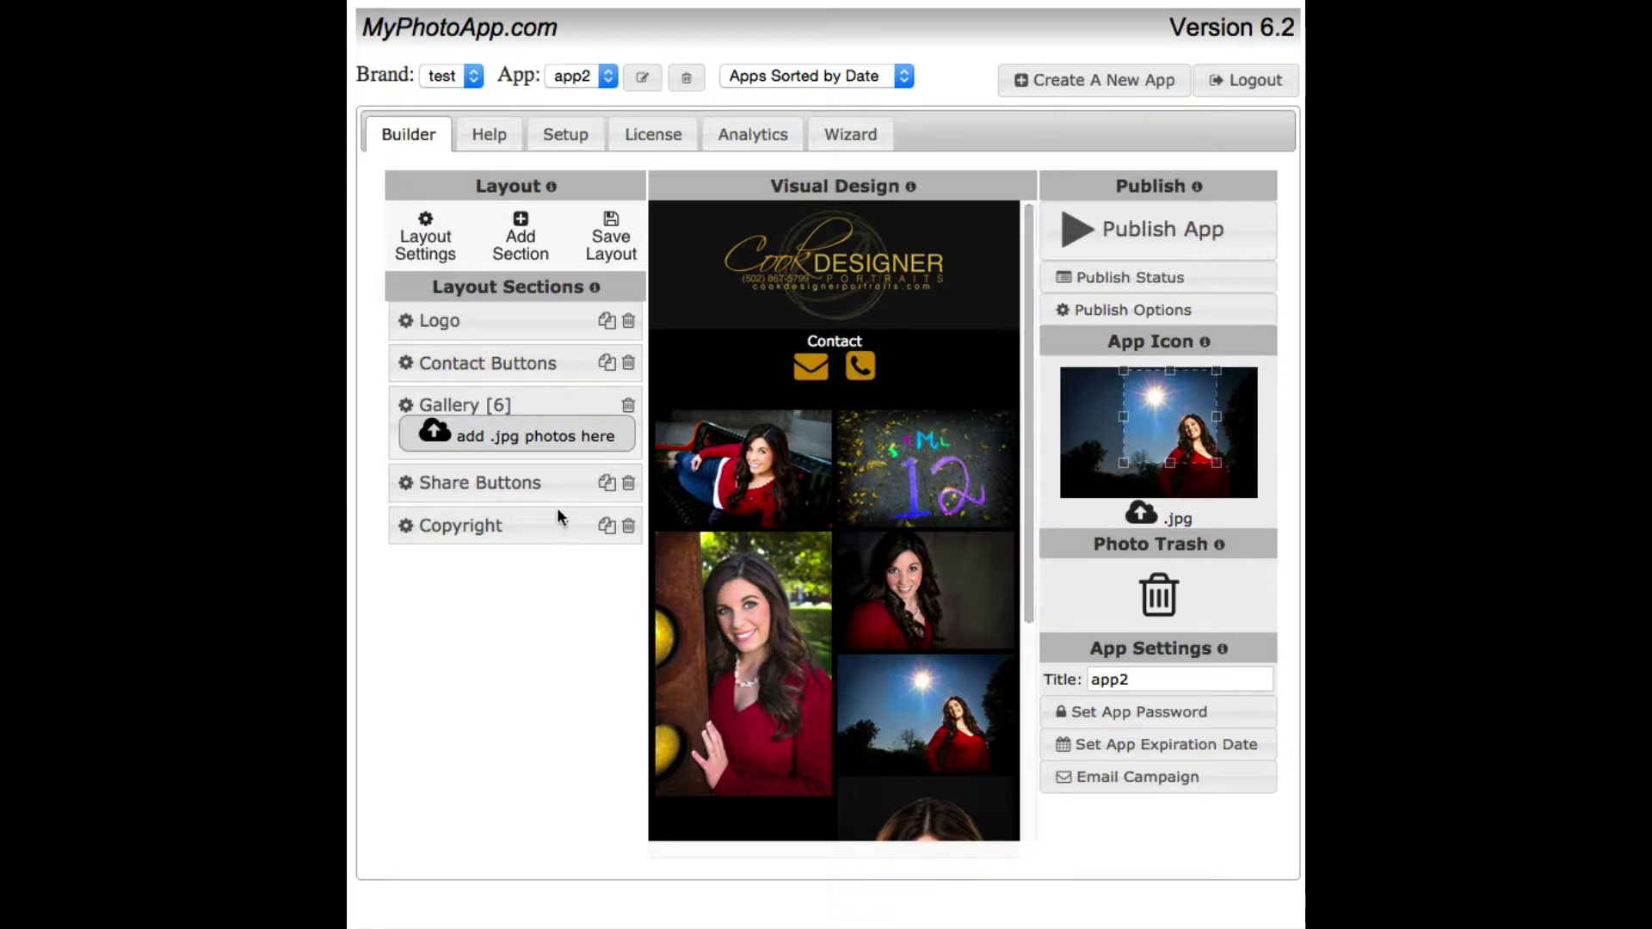
pyautogui.moveTo(508, 484); pyautogui.dragTo(503, 401)
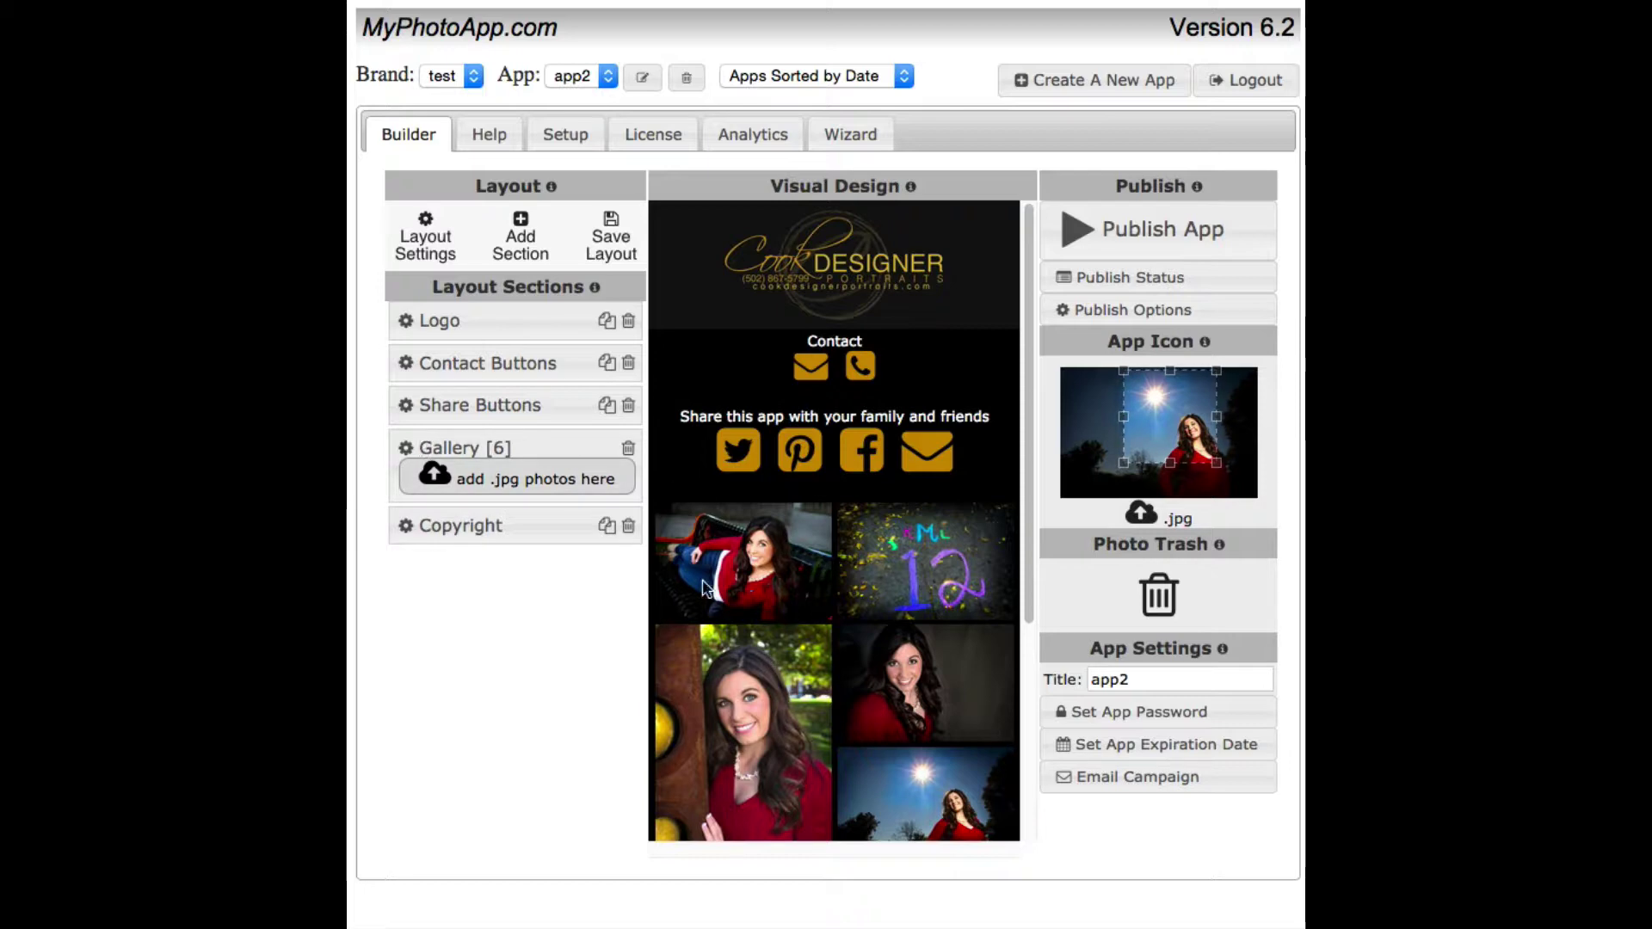
# Step: Set the Gallery section's layout to Block, save it, and check the result in the preview
pyautogui.click(405, 447)
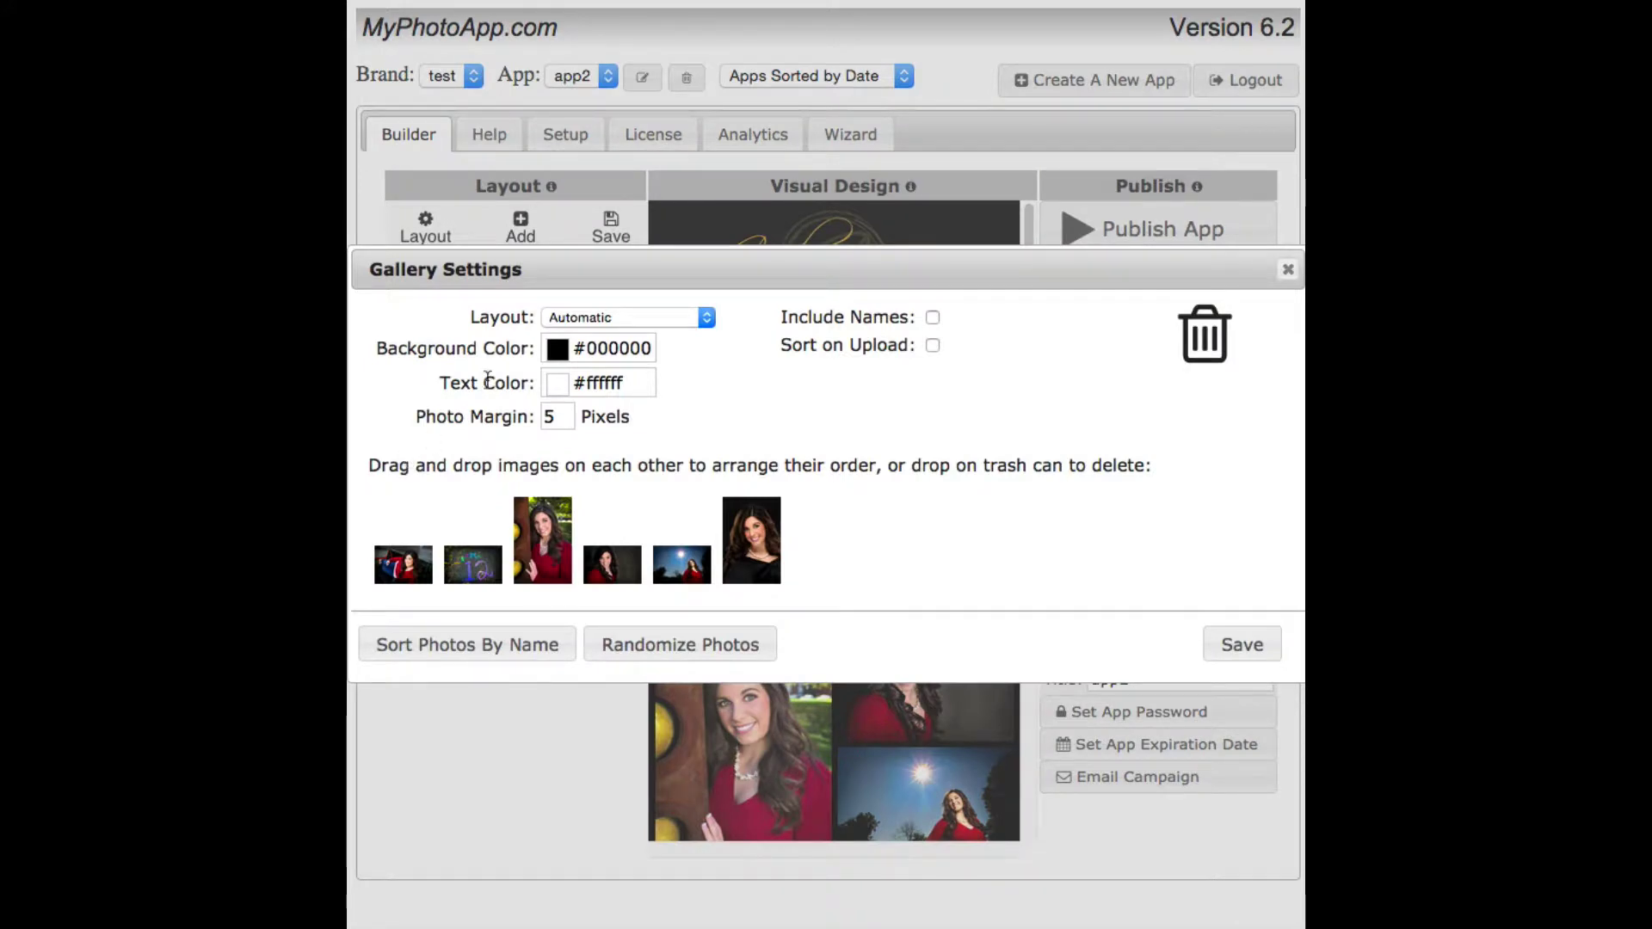
pyautogui.click(622, 316)
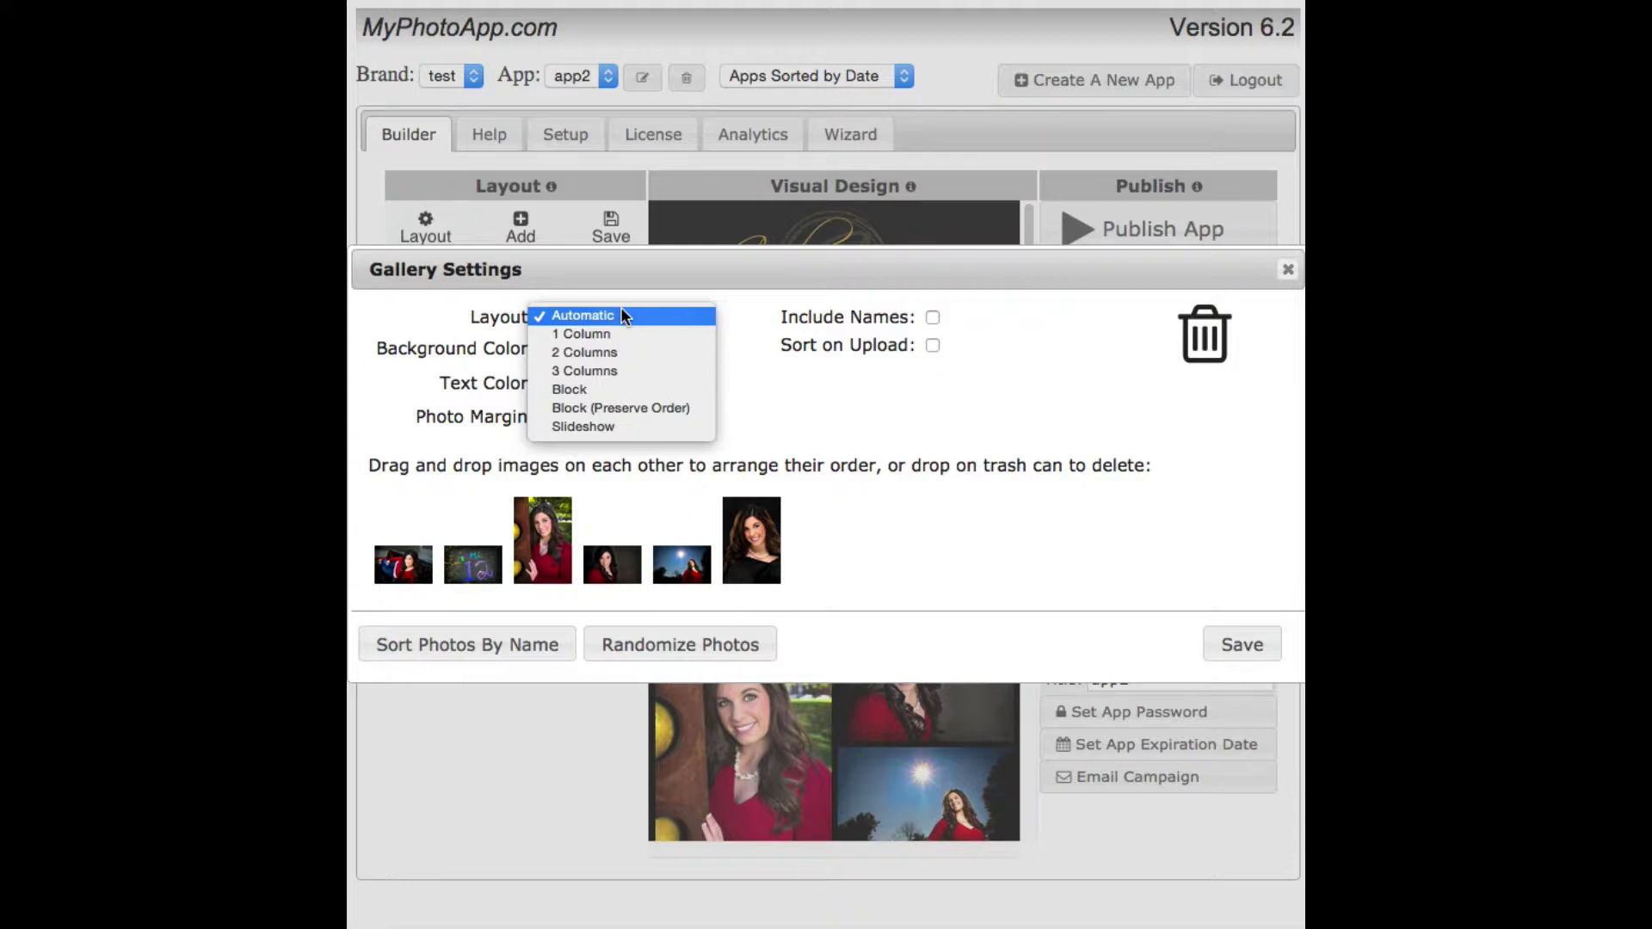
pyautogui.click(584, 389)
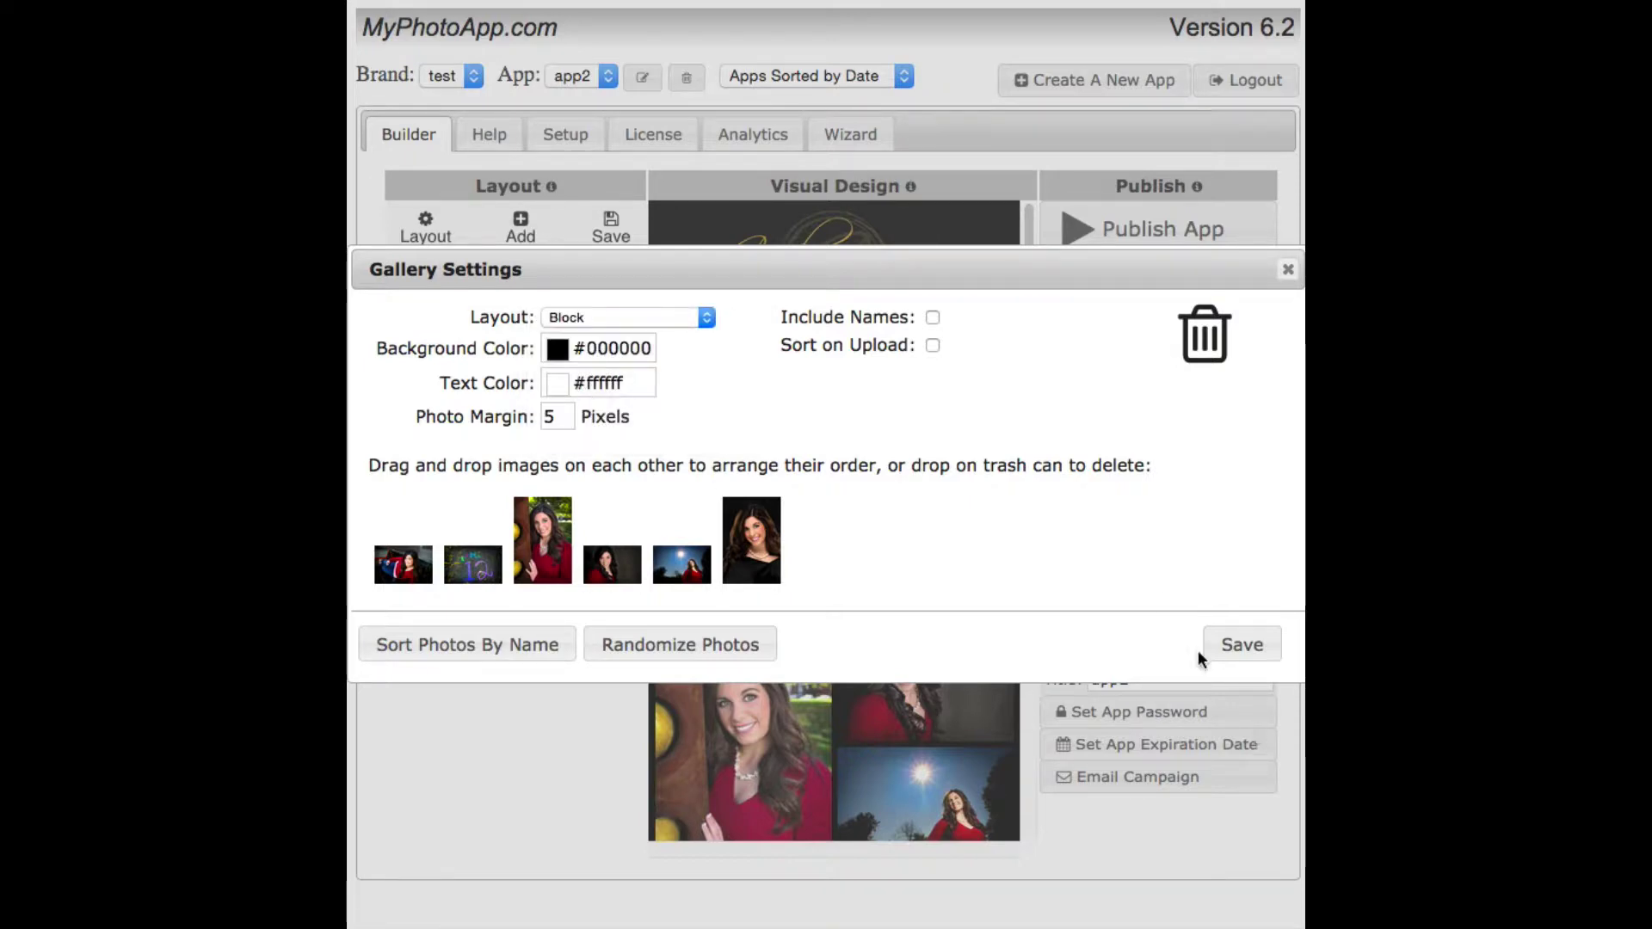
pyautogui.click(1243, 646)
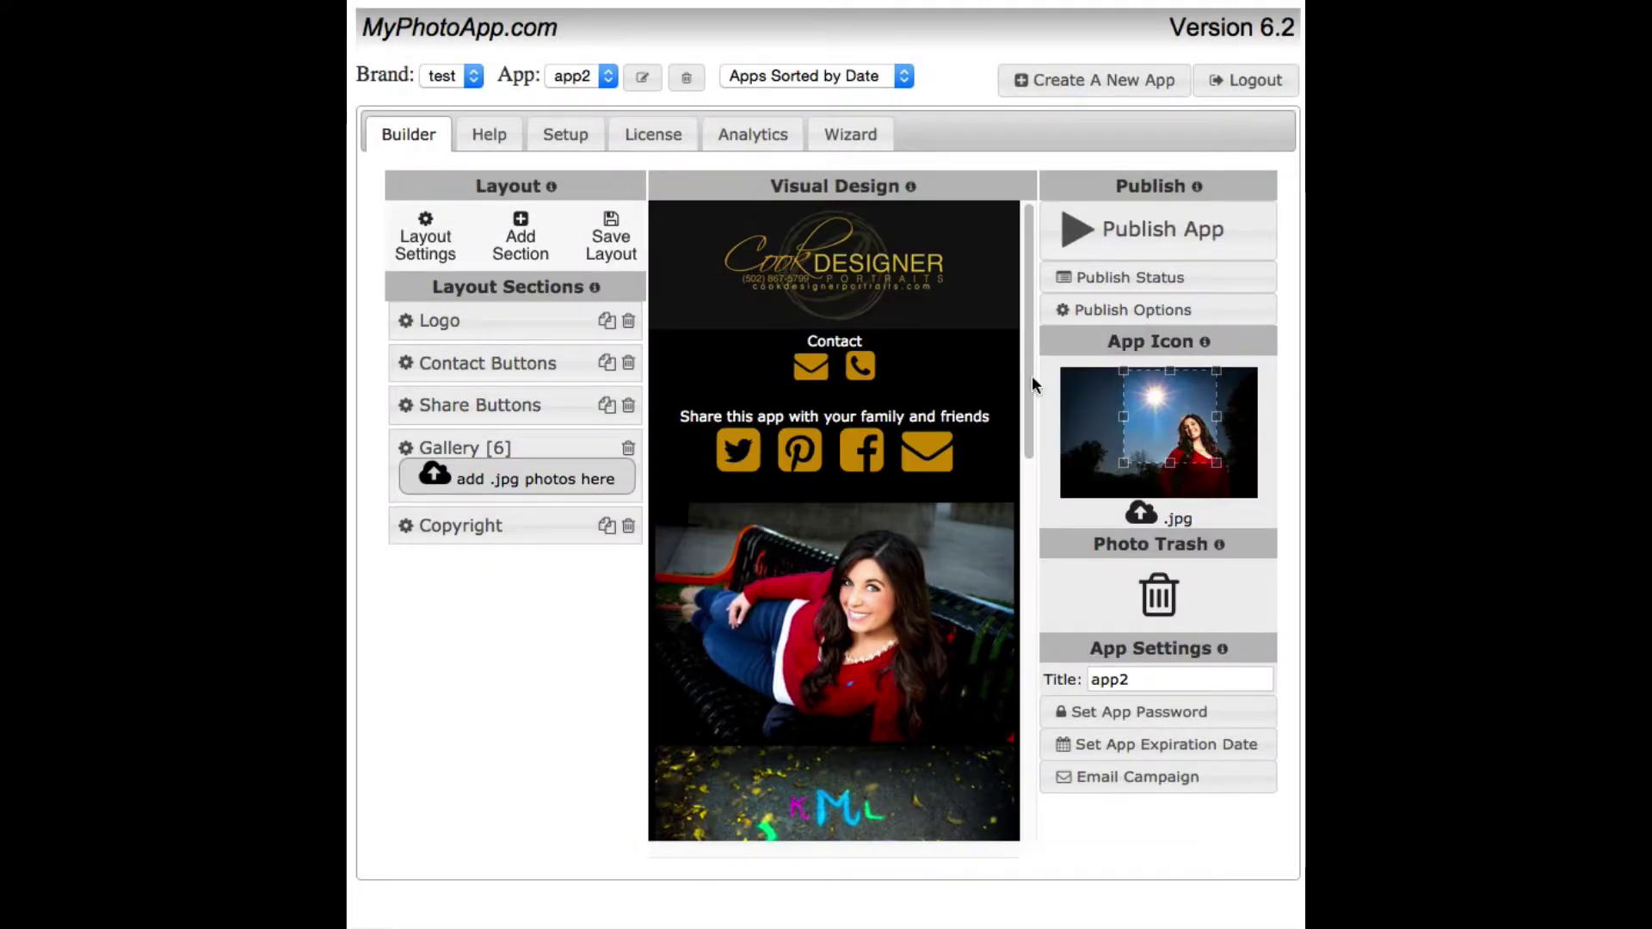
pyautogui.moveTo(1025, 325); pyautogui.dragTo(1072, 289)
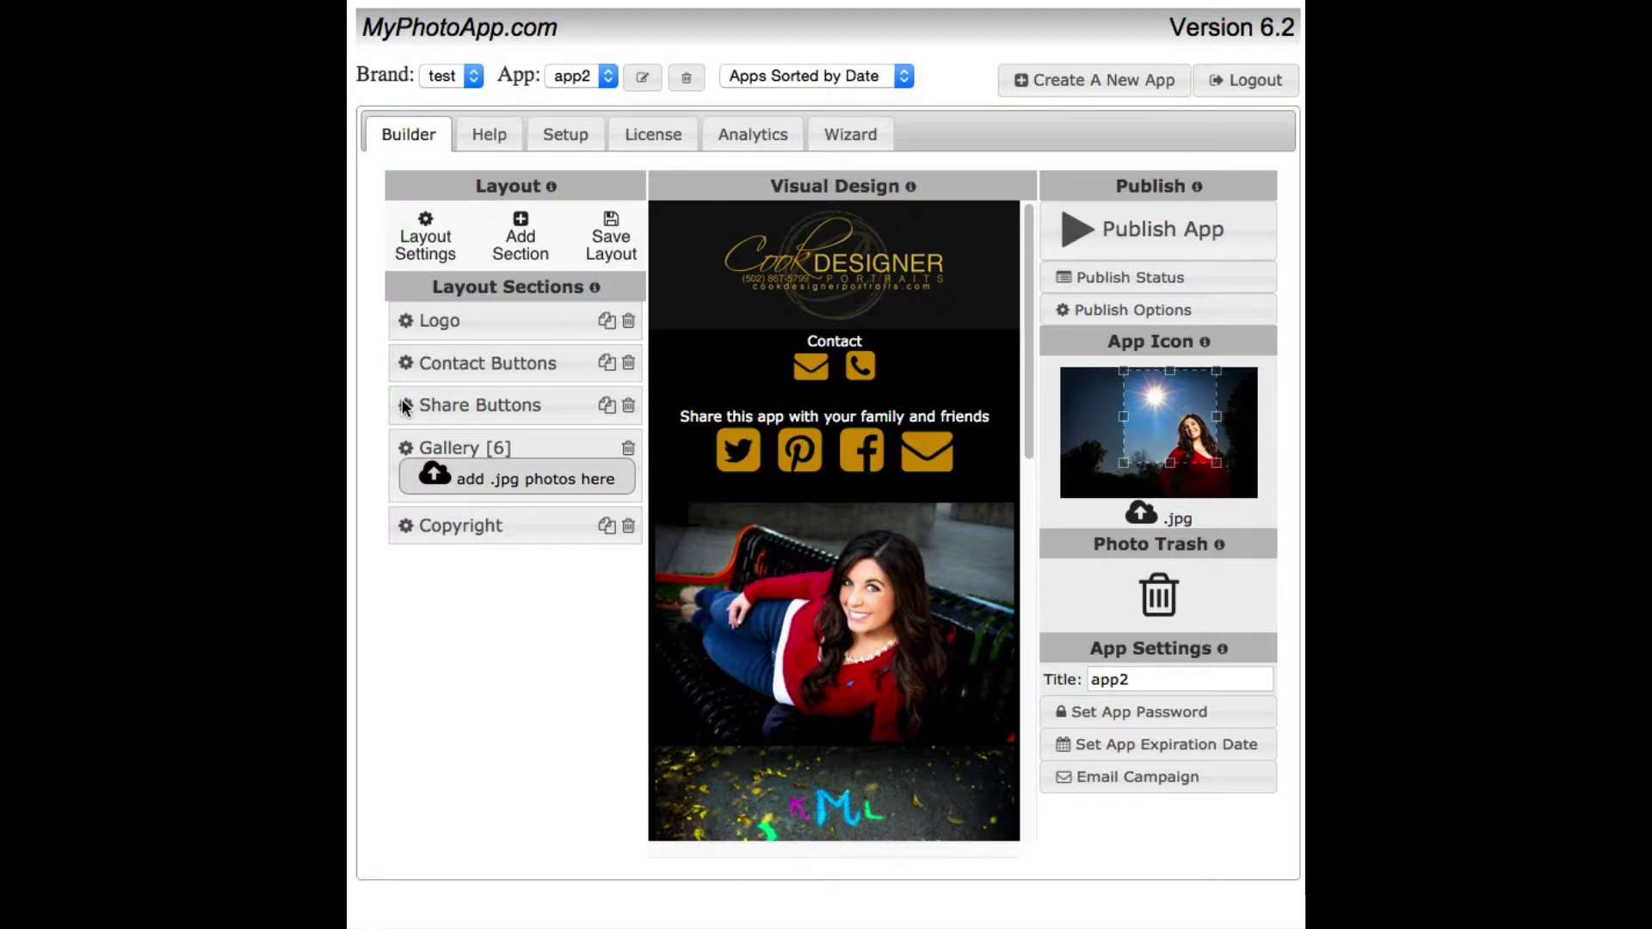
# Step: Change the Gallery section's layout to Slideshow and save the gallery settings
pyautogui.click(404, 447)
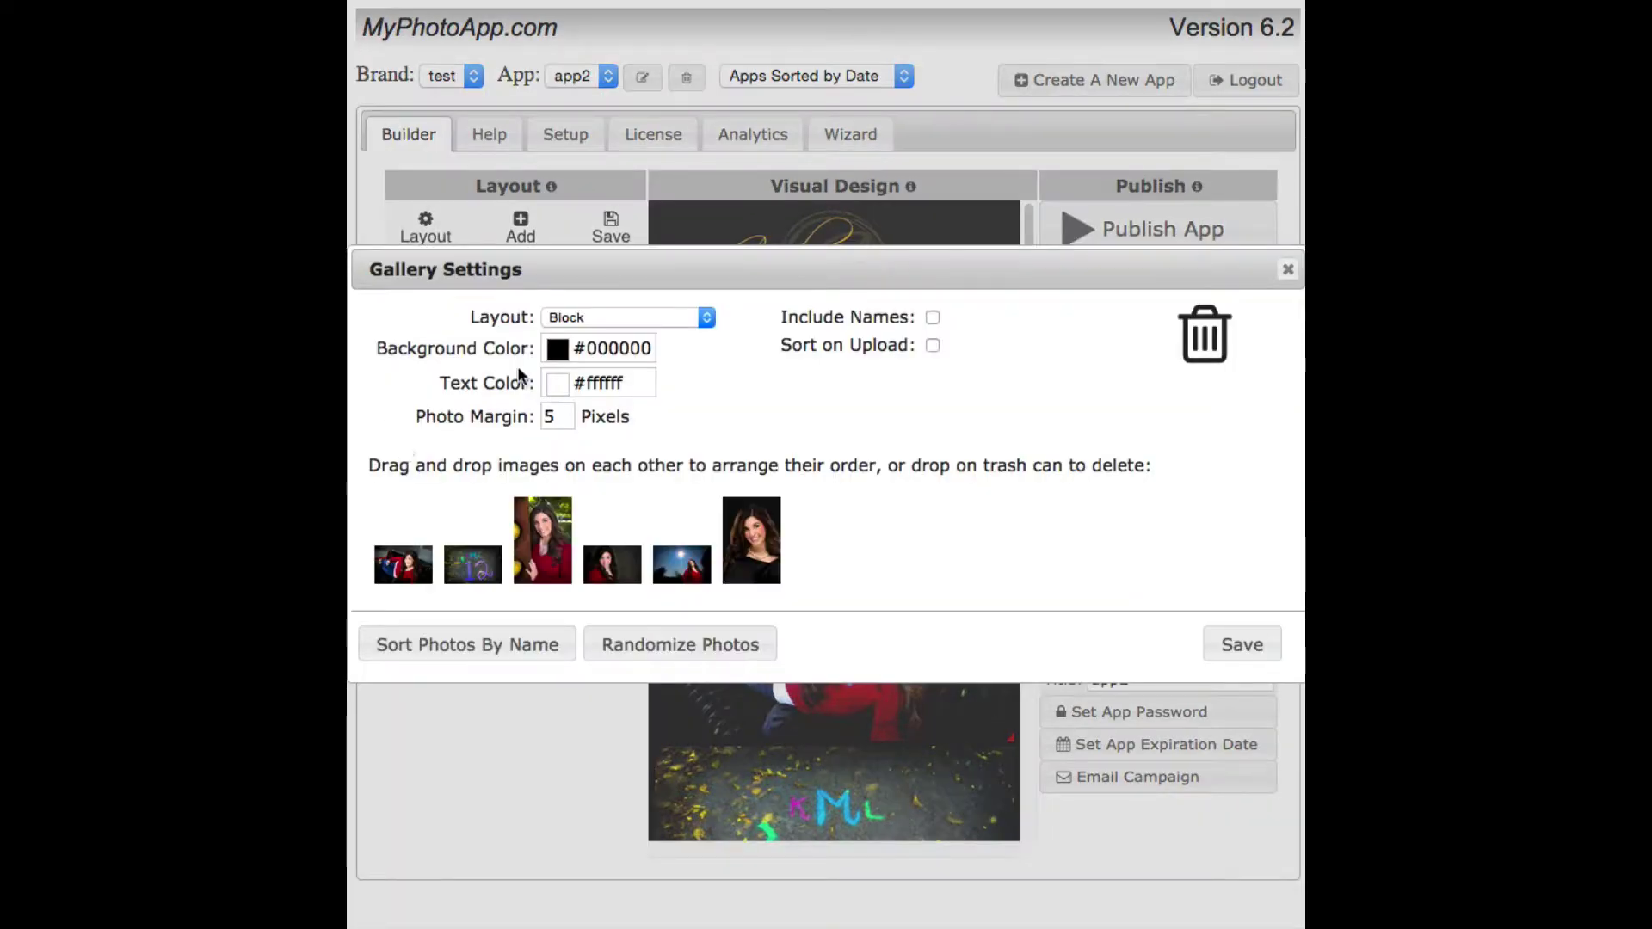
pyautogui.click(668, 311)
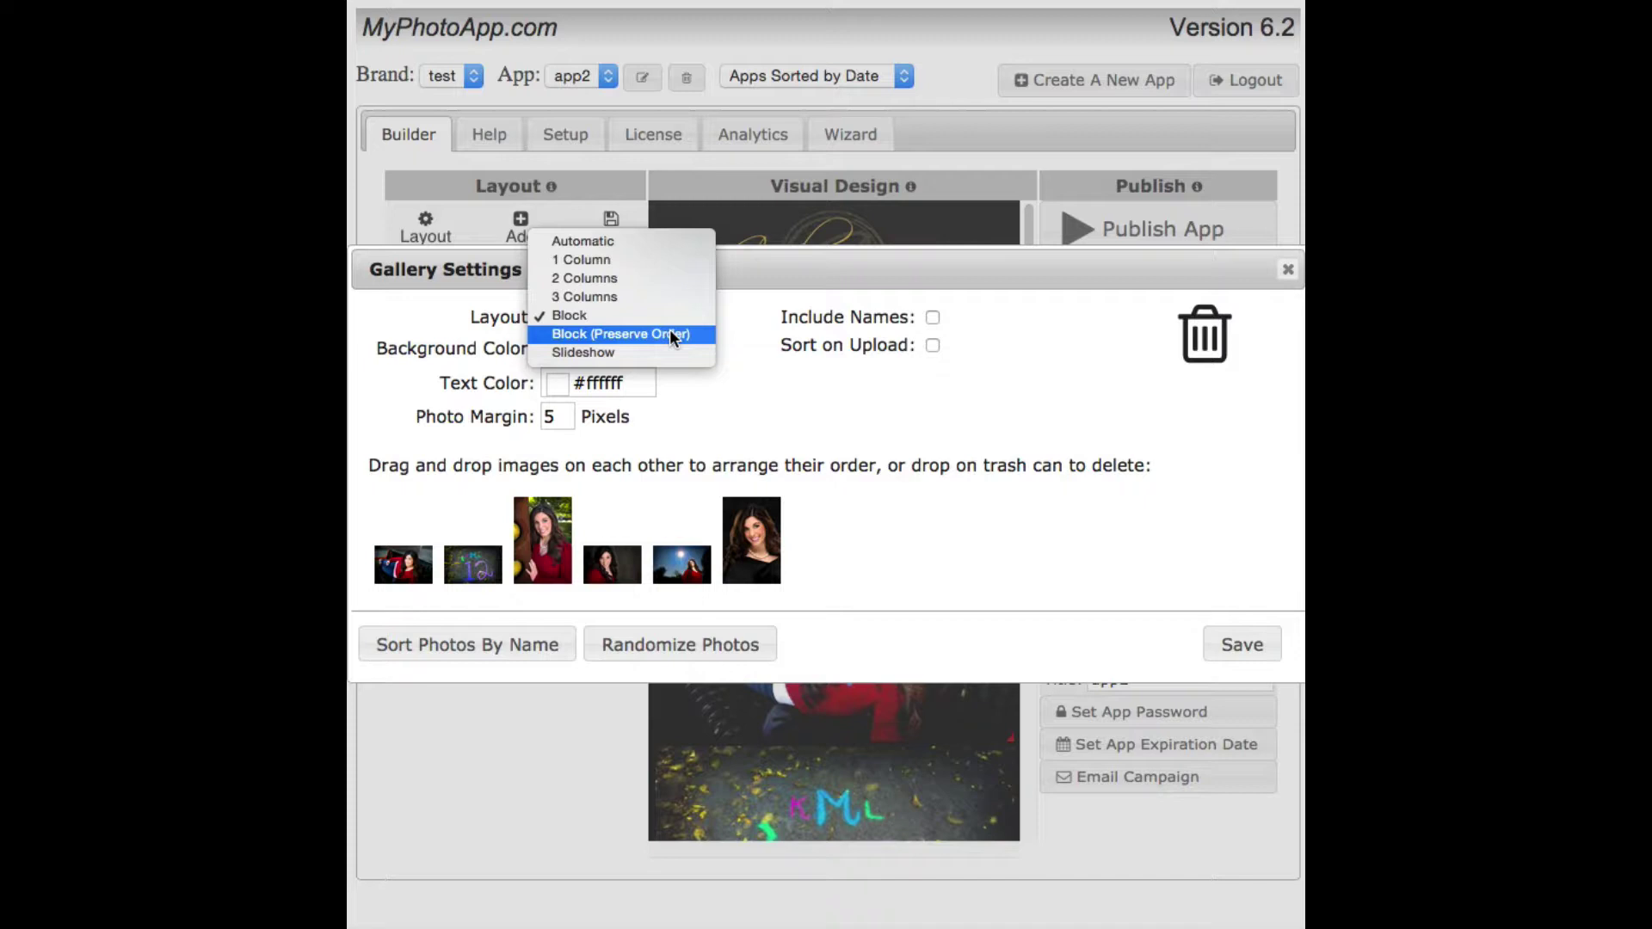
pyautogui.click(570, 351)
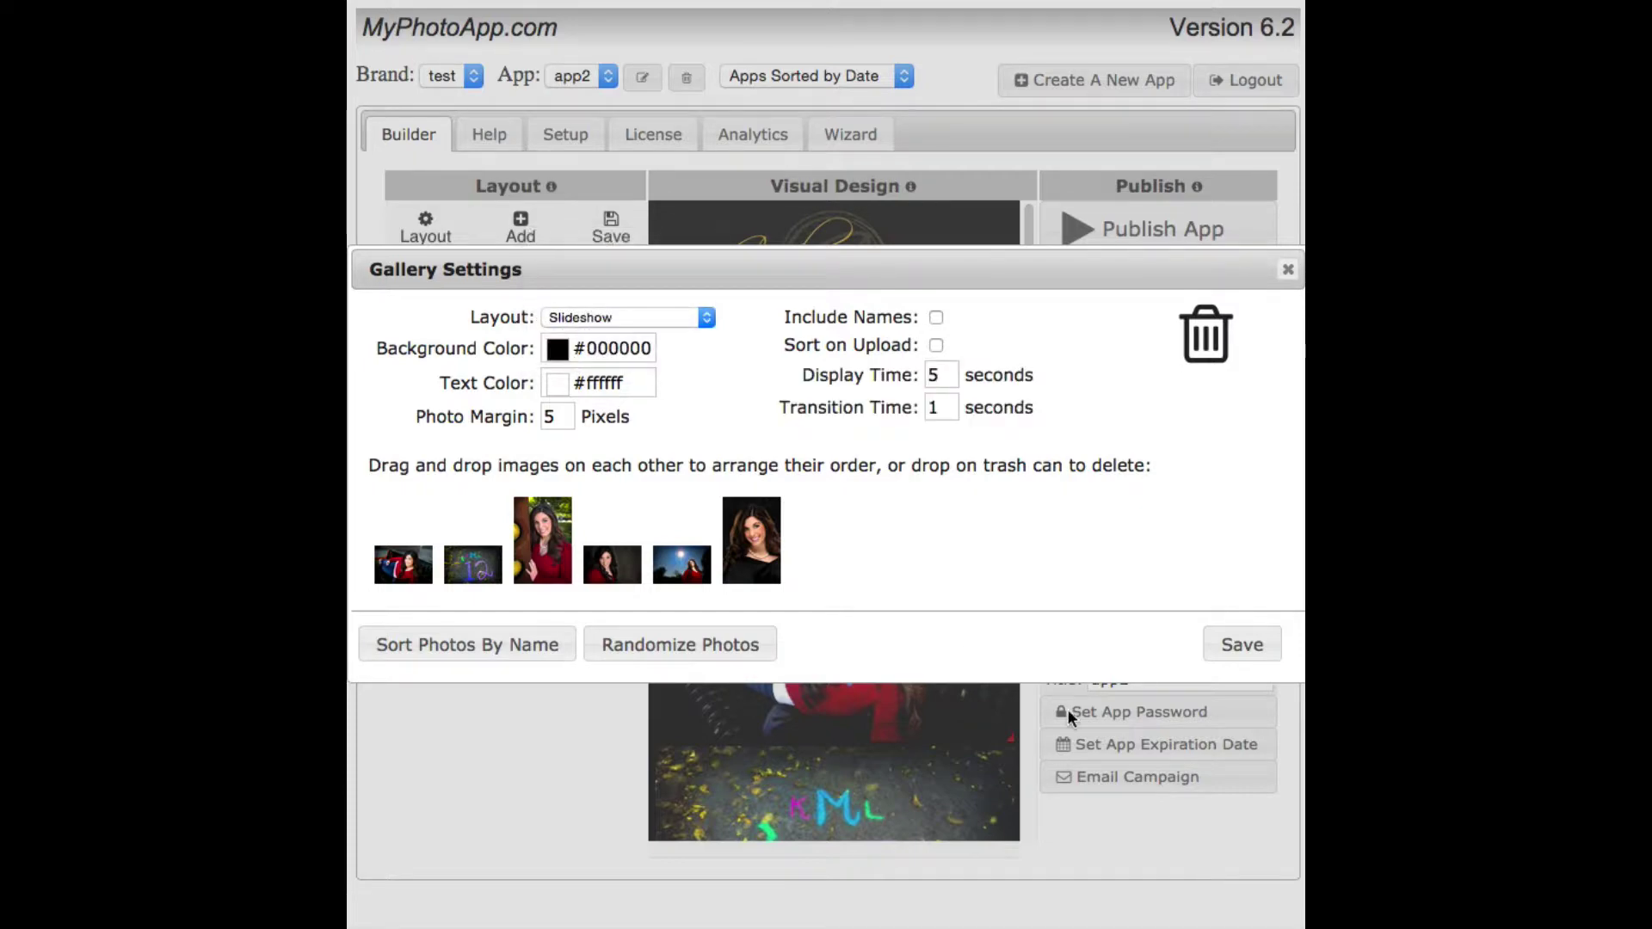
pyautogui.click(1243, 646)
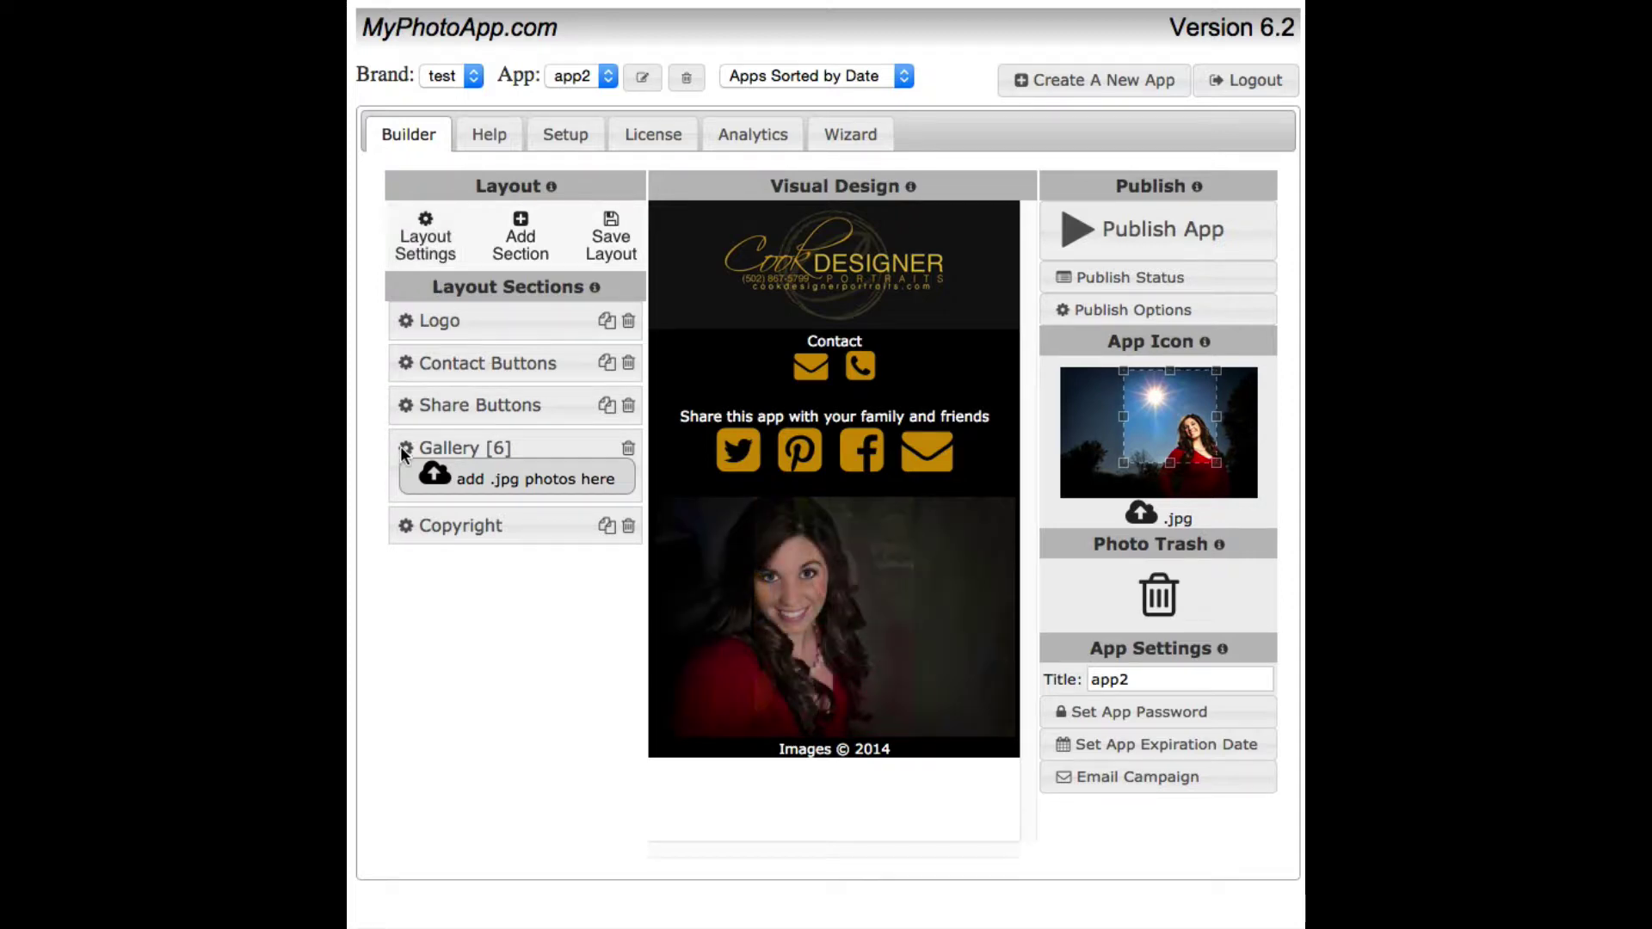
# Step: Reopen the Gallery settings and set the layout to Automatic
pyautogui.click(403, 449)
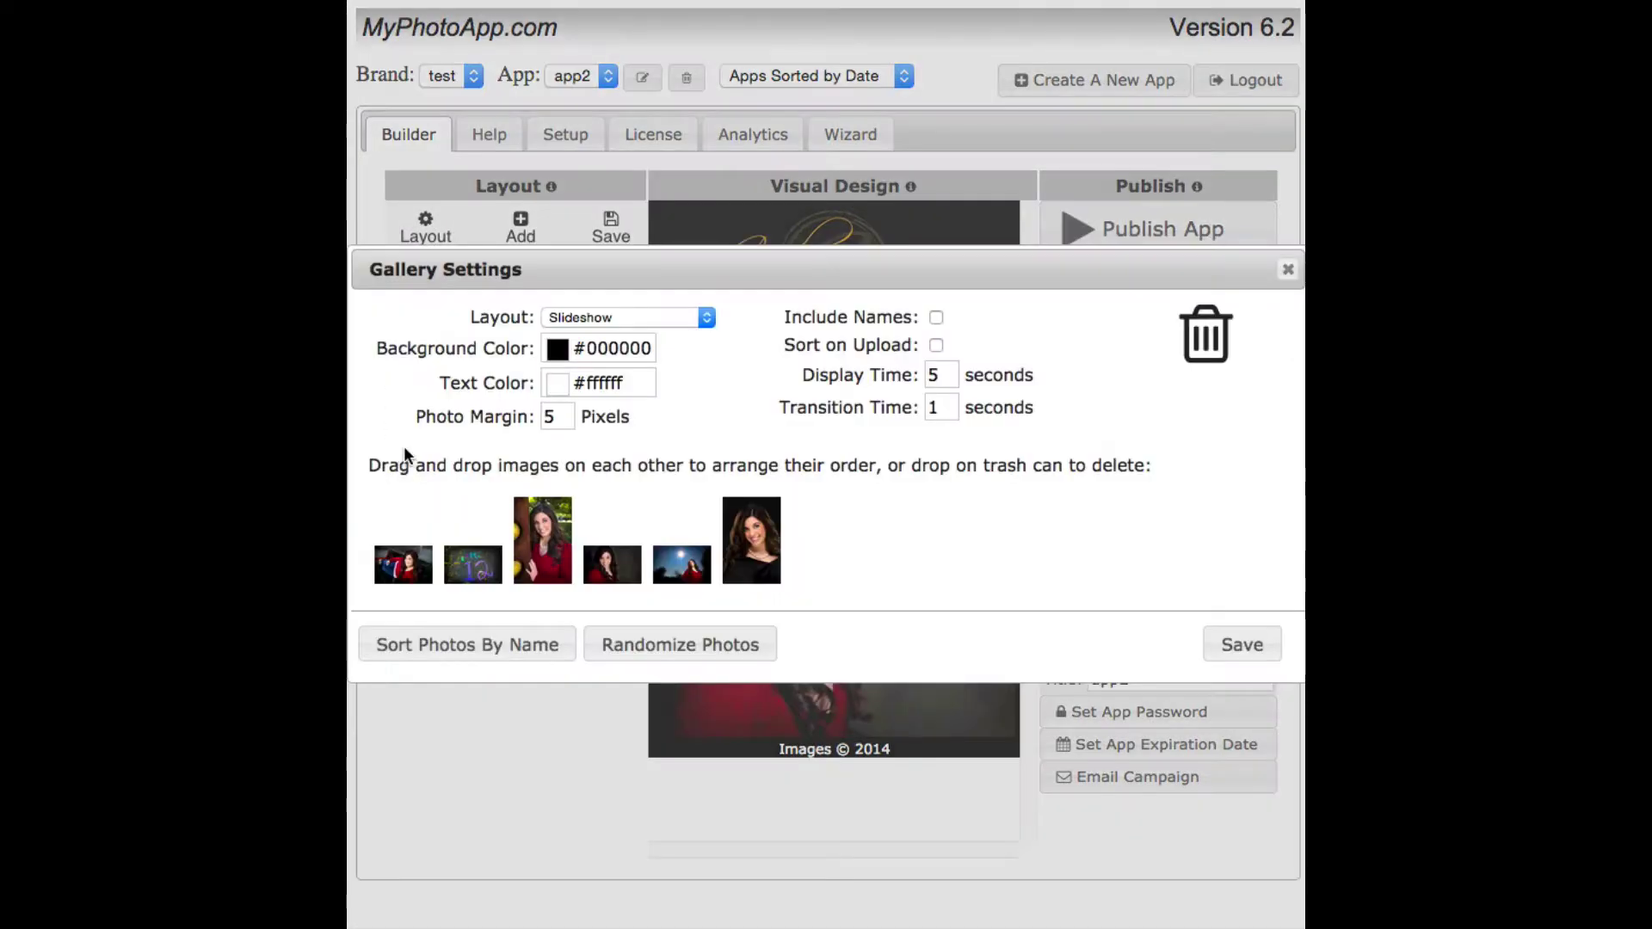
pyautogui.click(671, 317)
pyautogui.click(620, 204)
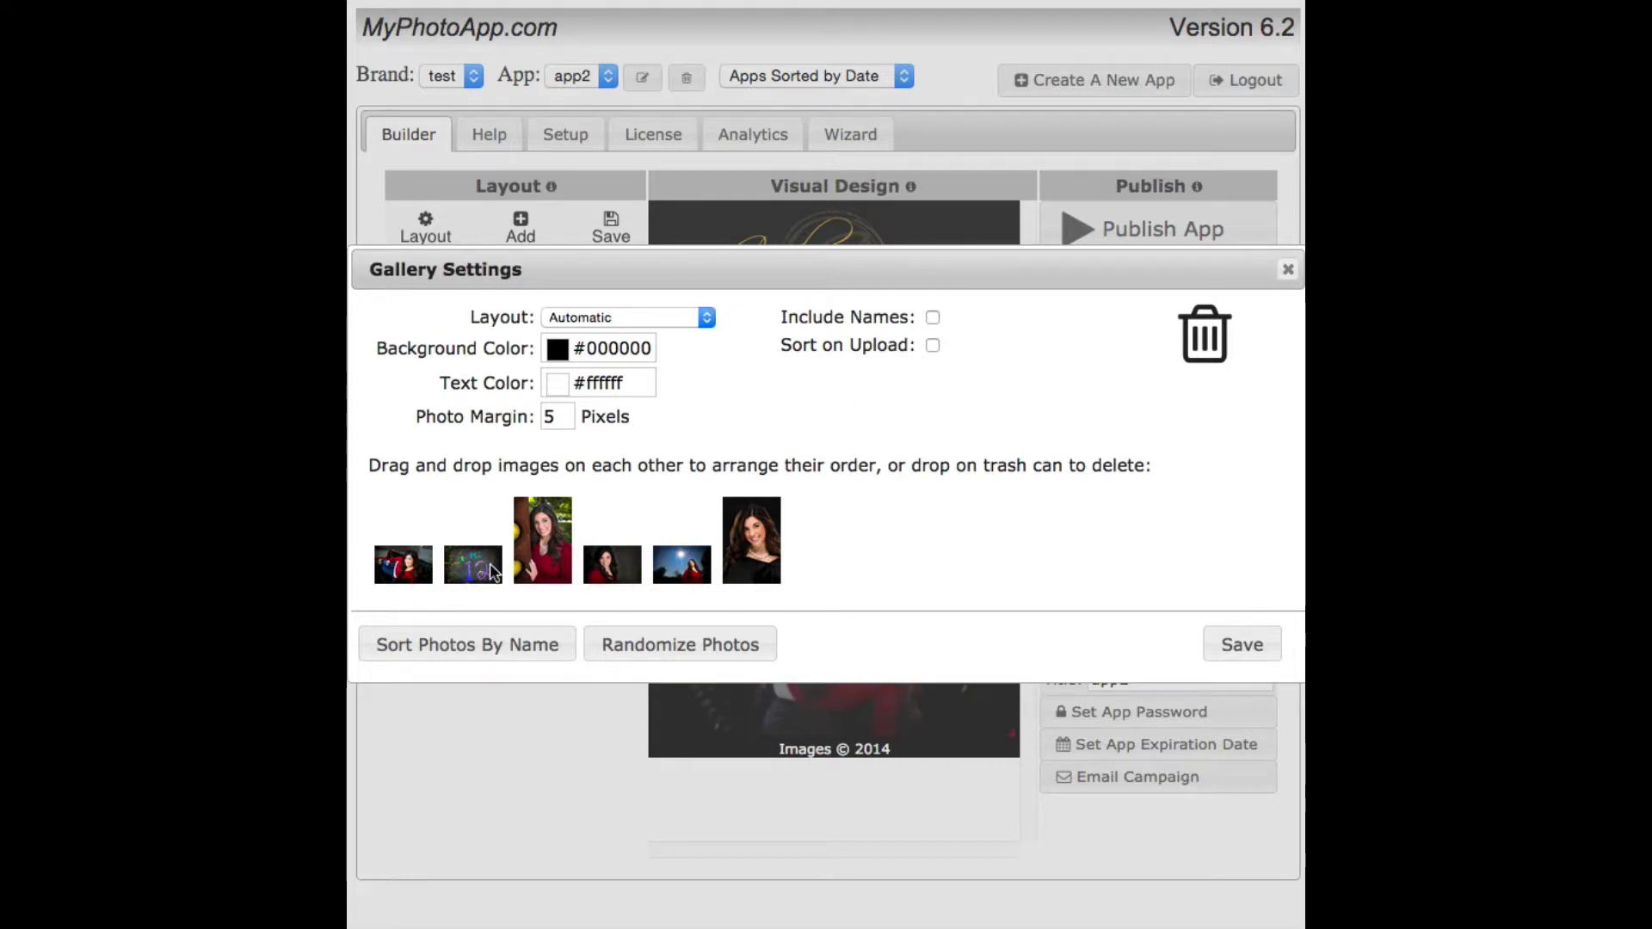
# Step: Try rearranging the gallery photos by hand, and sort them by name
pyautogui.moveTo(407, 573)
pyautogui.mouseDown()
pyautogui.moveTo(688, 569)
pyautogui.moveTo(426, 557)
pyautogui.moveTo(625, 573)
pyautogui.moveTo(580, 566)
pyautogui.mouseUp()
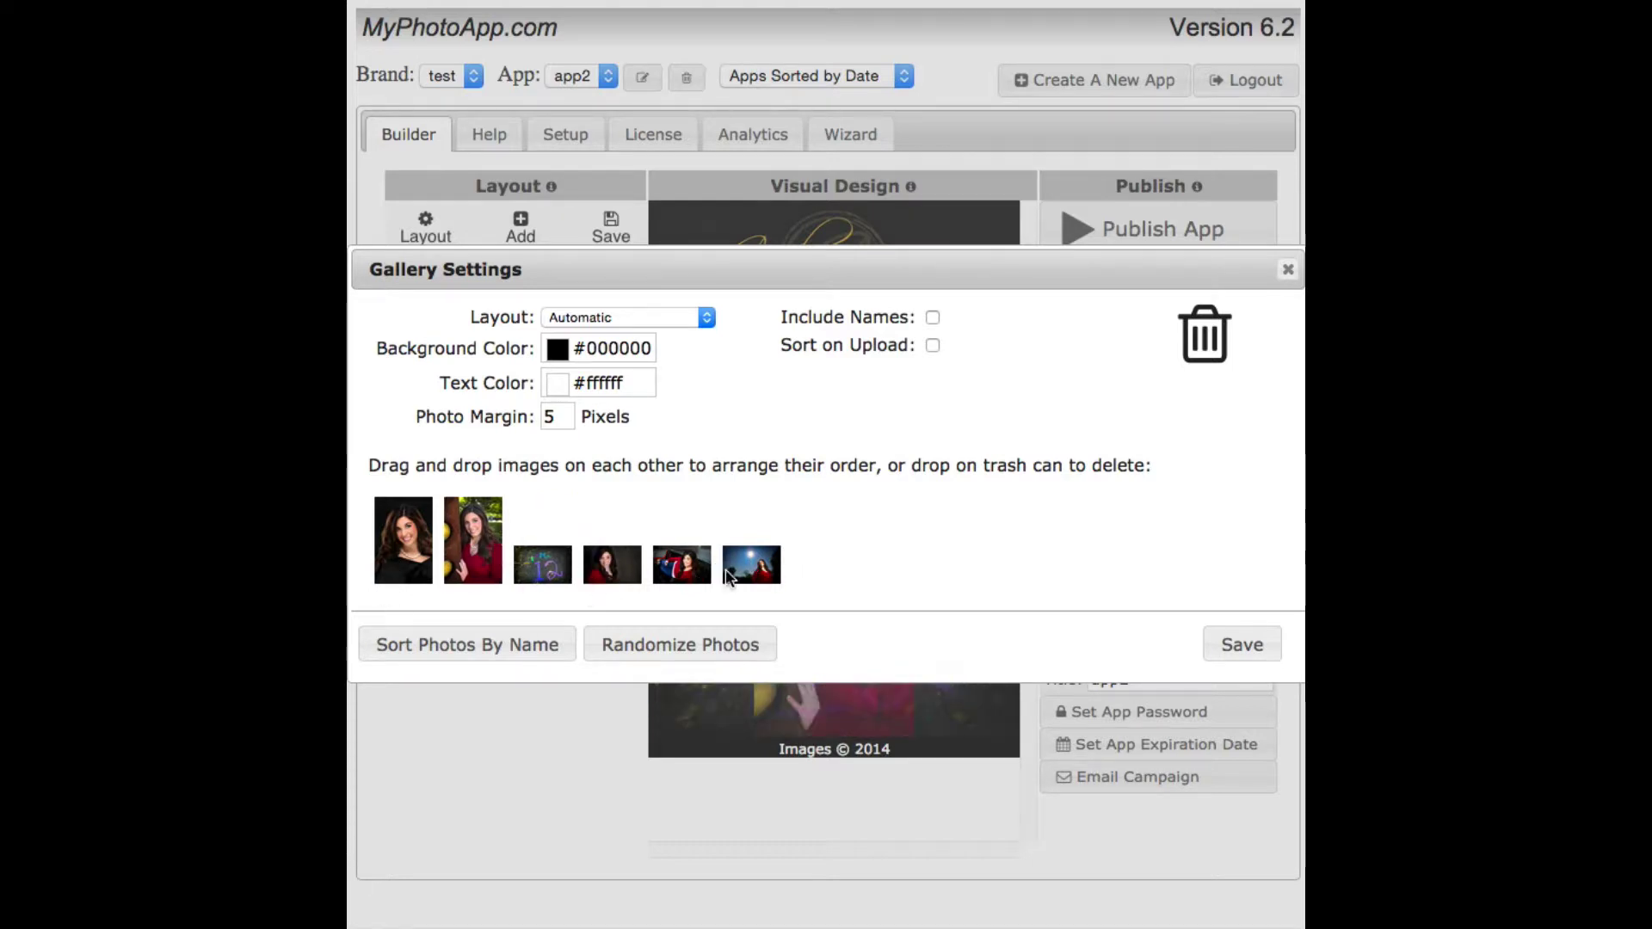
pyautogui.moveTo(684, 568); pyautogui.dragTo(1213, 332)
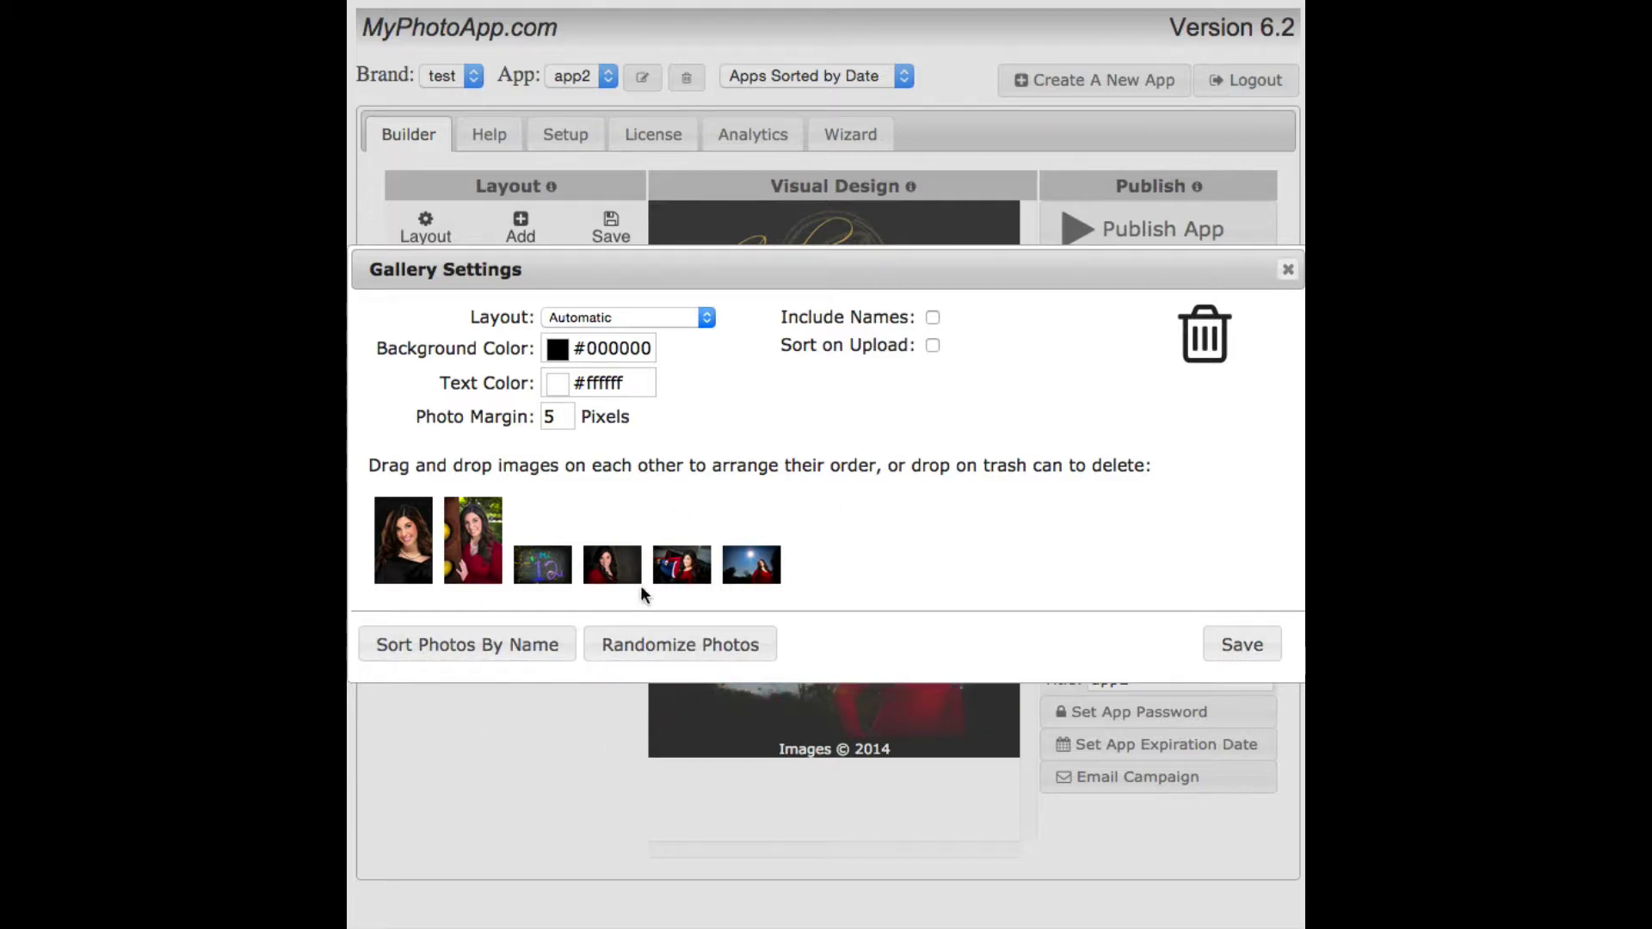
pyautogui.click(490, 647)
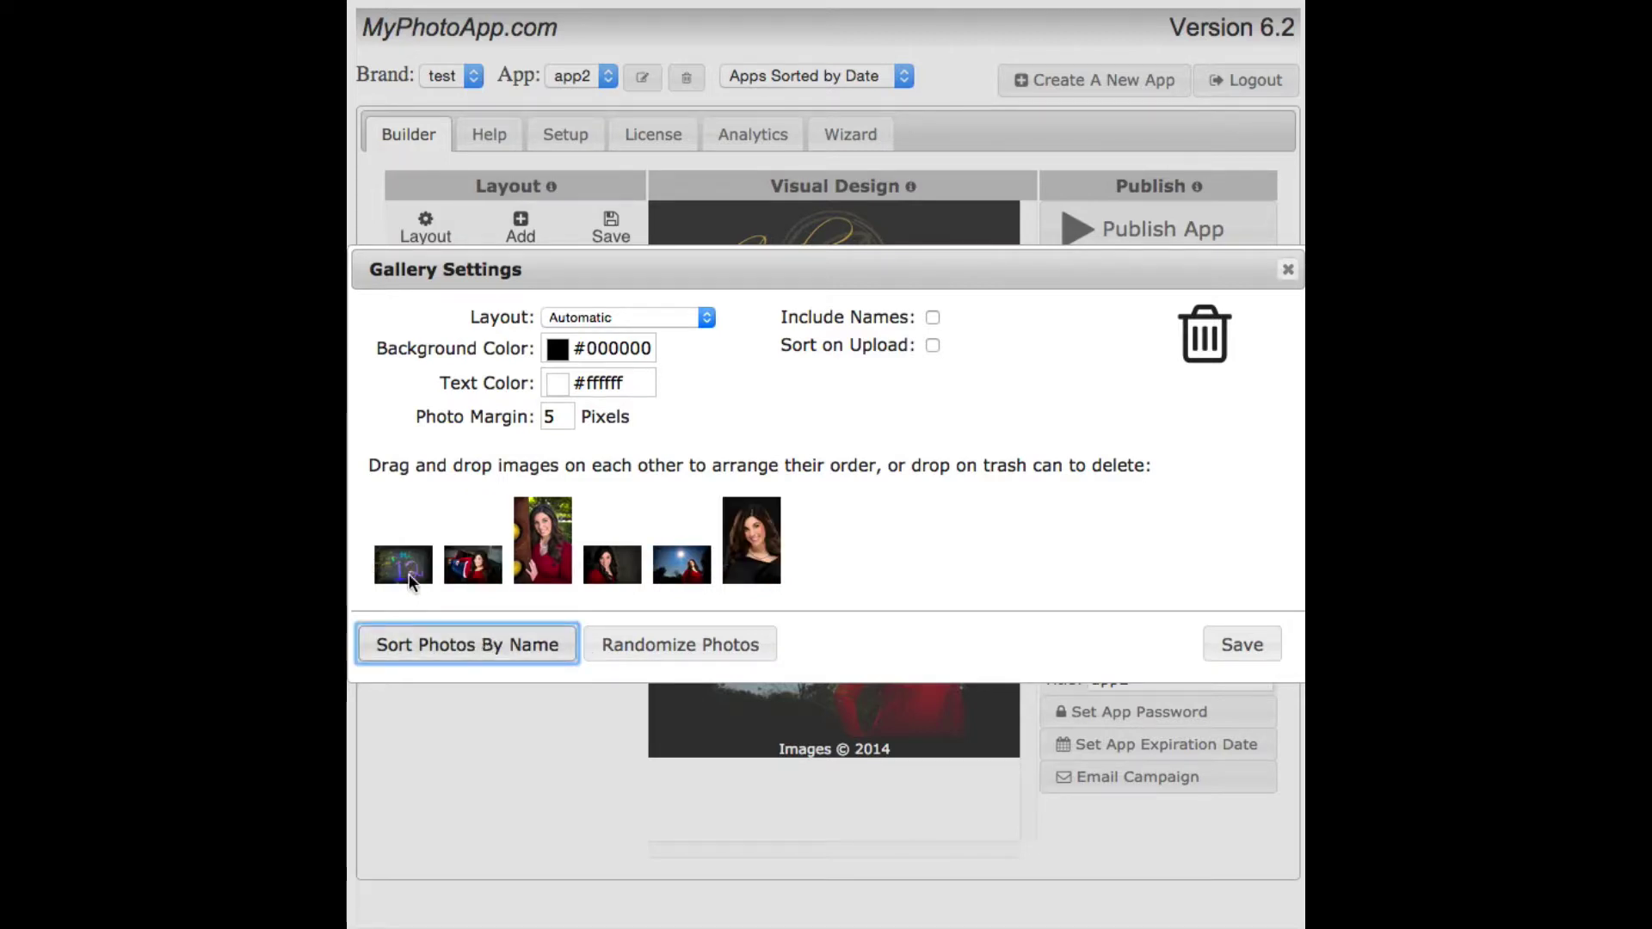
# Step: Randomize the gallery photos, move the chalk "12" photo just before the sun photo, and save the gallery settings
pyautogui.click(679, 655)
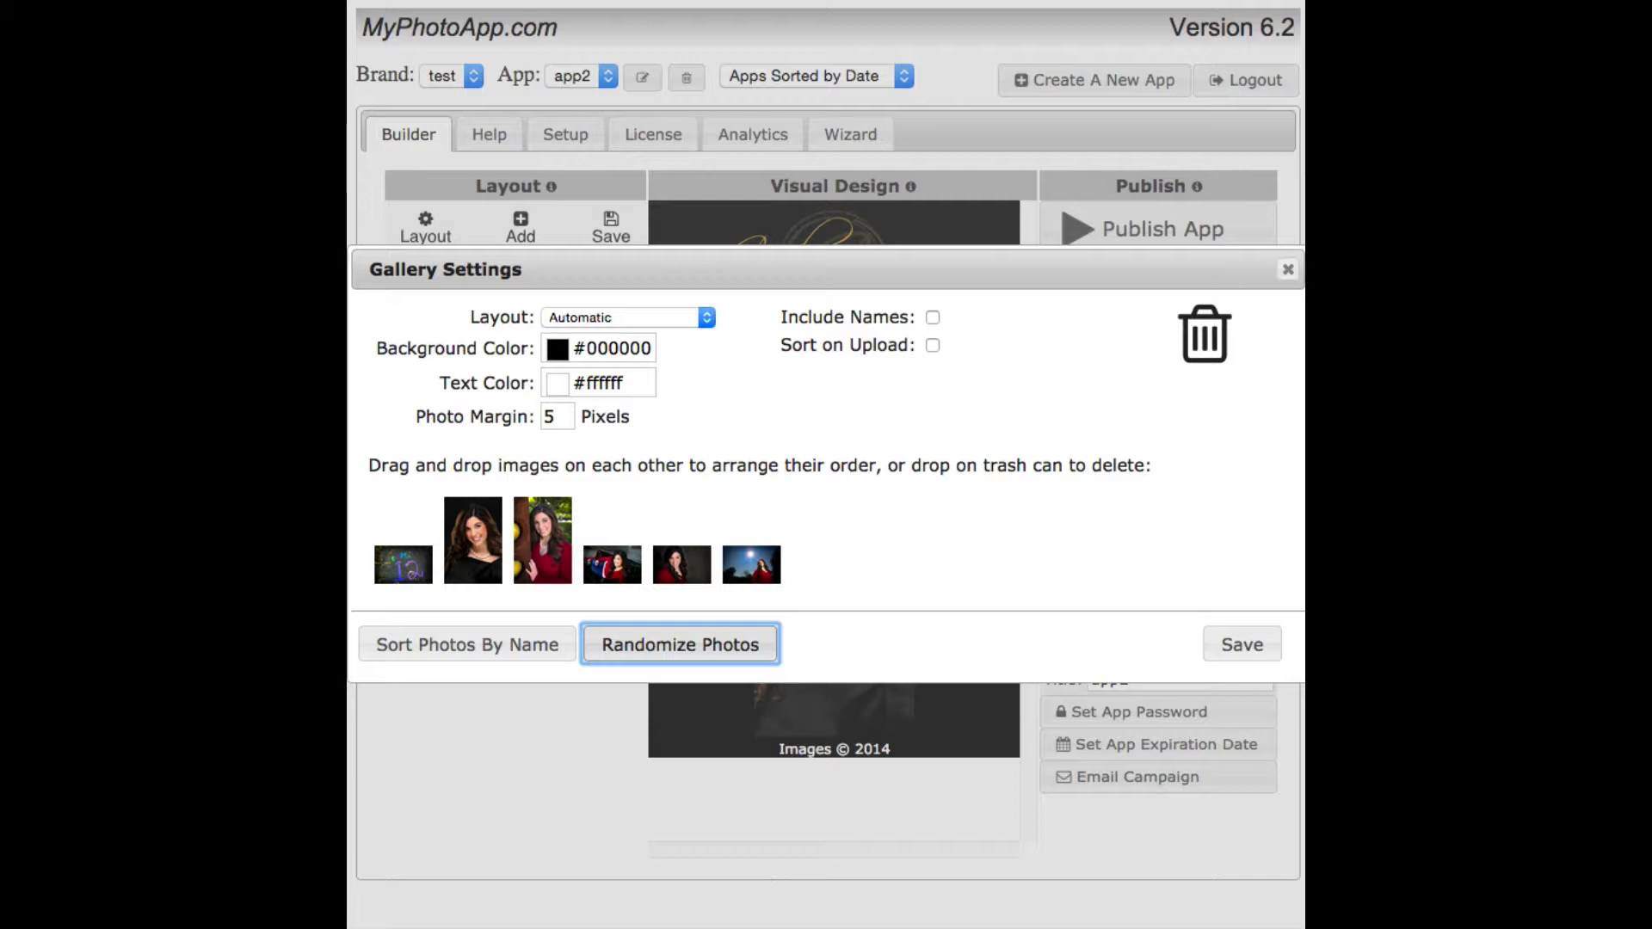
pyautogui.moveTo(391, 568); pyautogui.dragTo(738, 554)
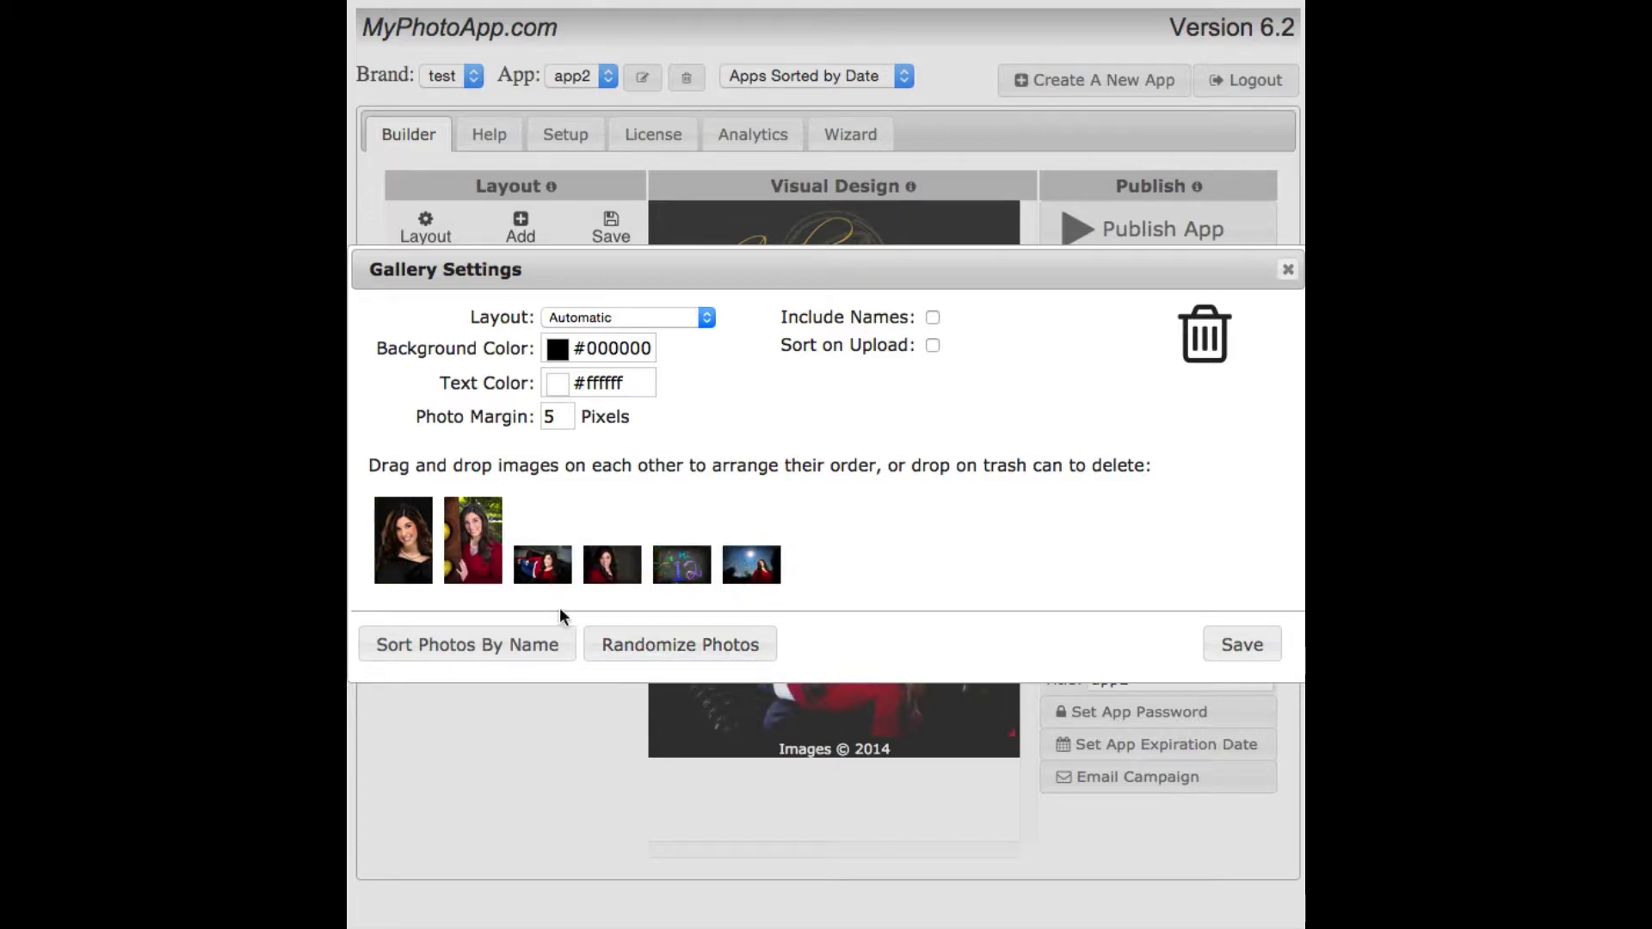
pyautogui.click(1243, 645)
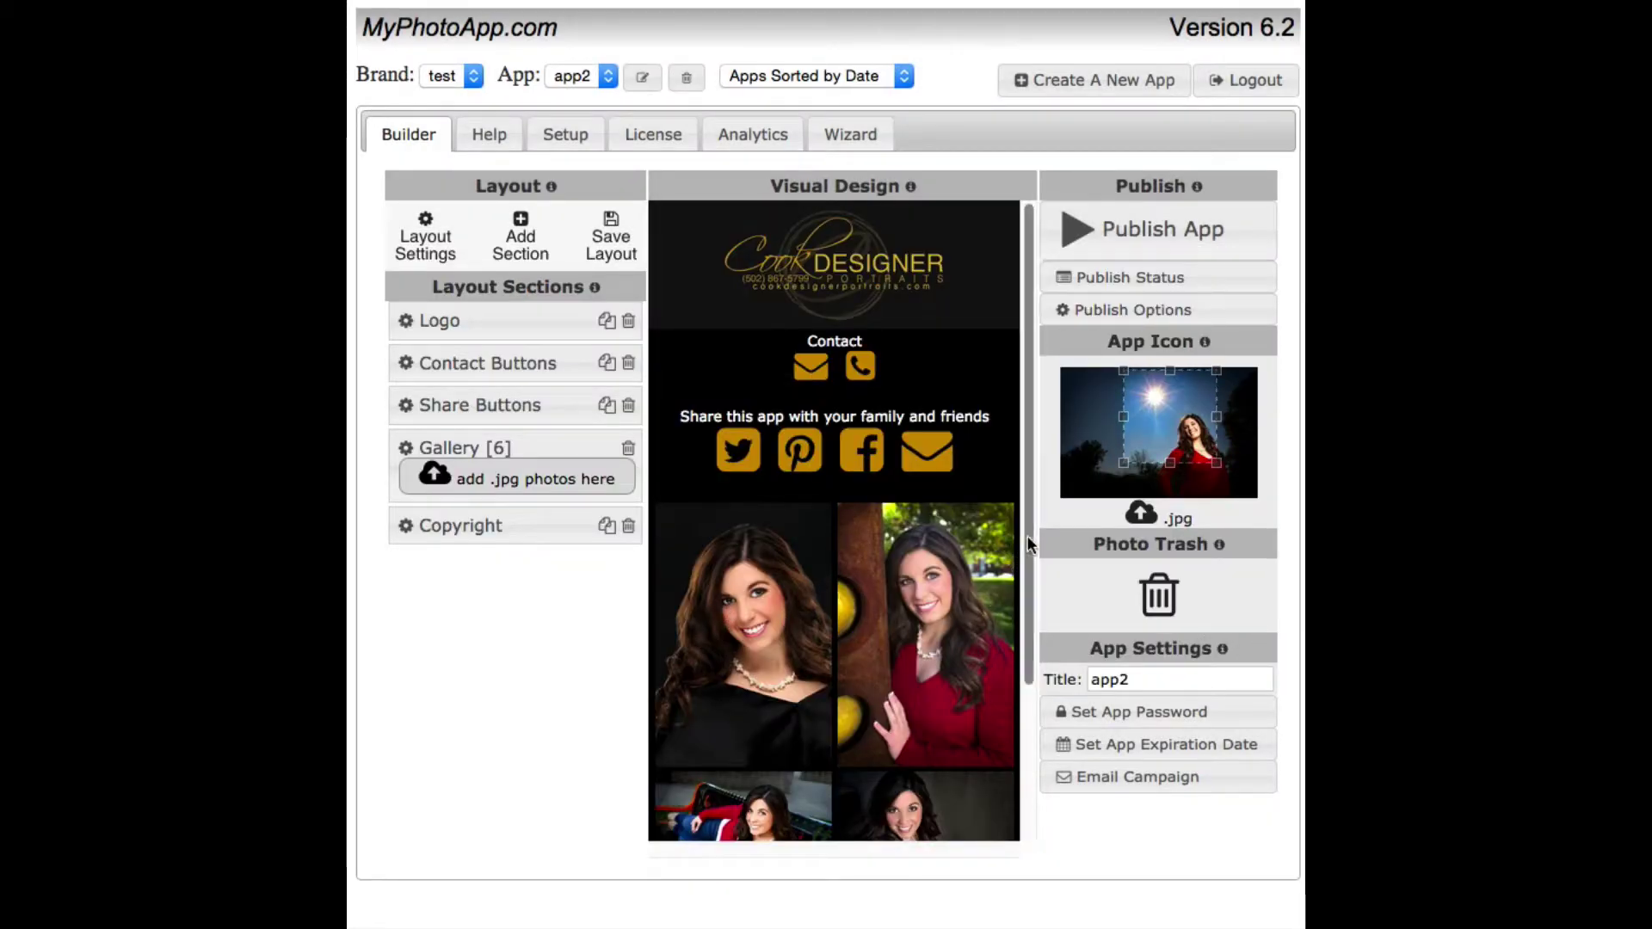
pyautogui.scroll(-5, 974, 618)
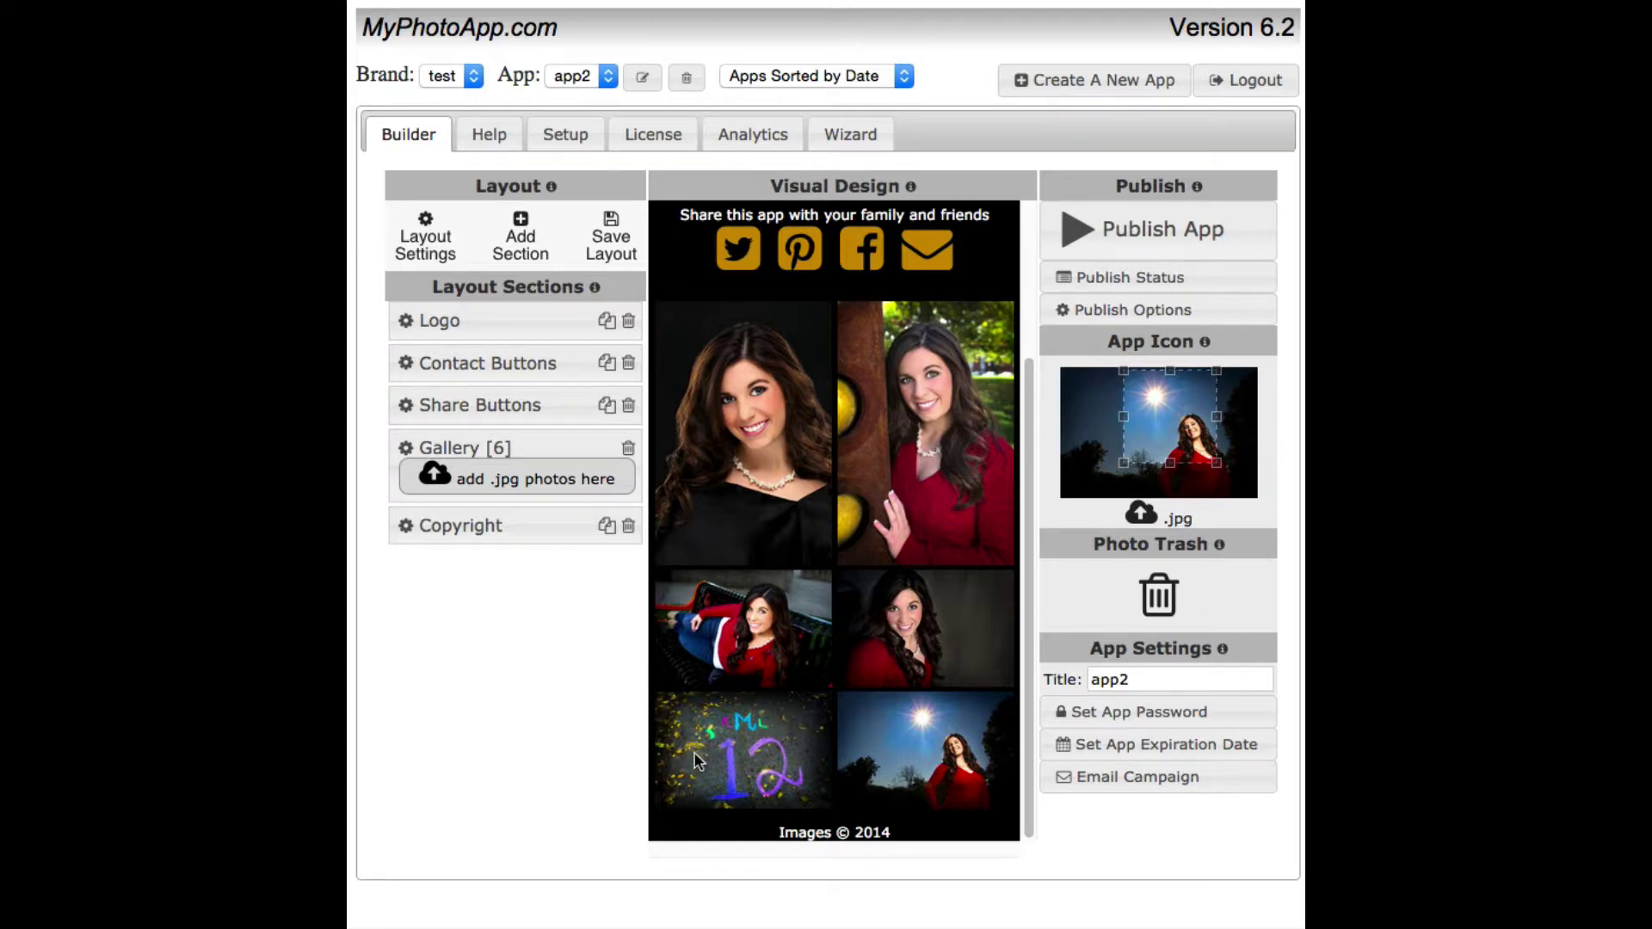
# Step: Append "Cook Designer Portraits" after 2014 in the Copyright section's text
pyautogui.click(405, 526)
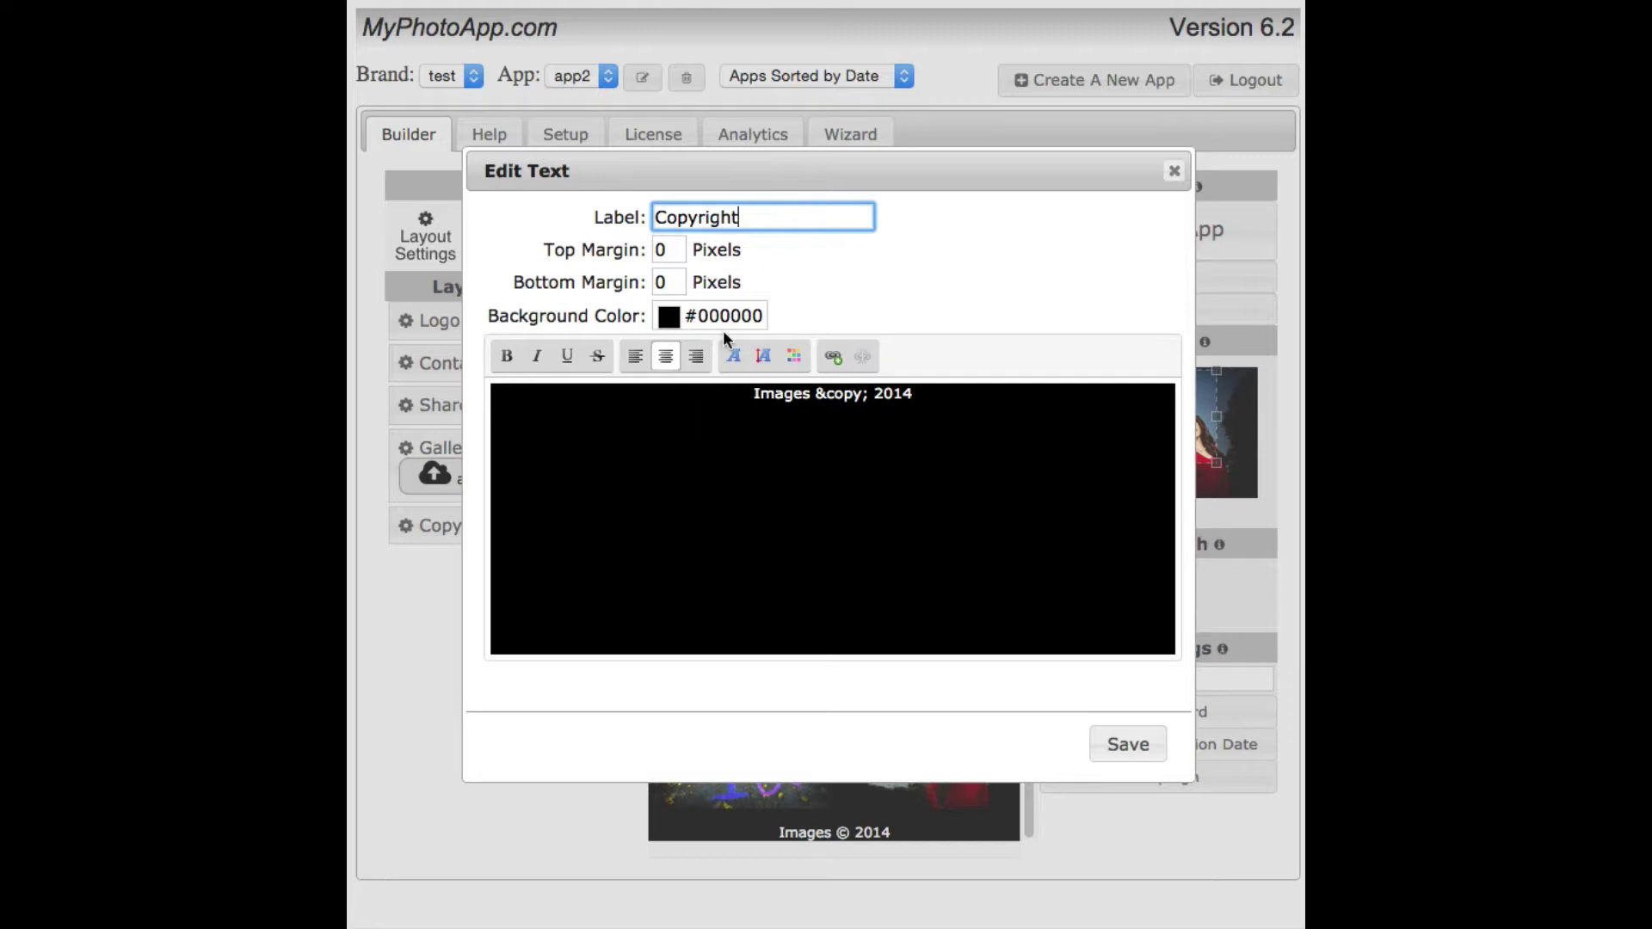
pyautogui.click(938, 401)
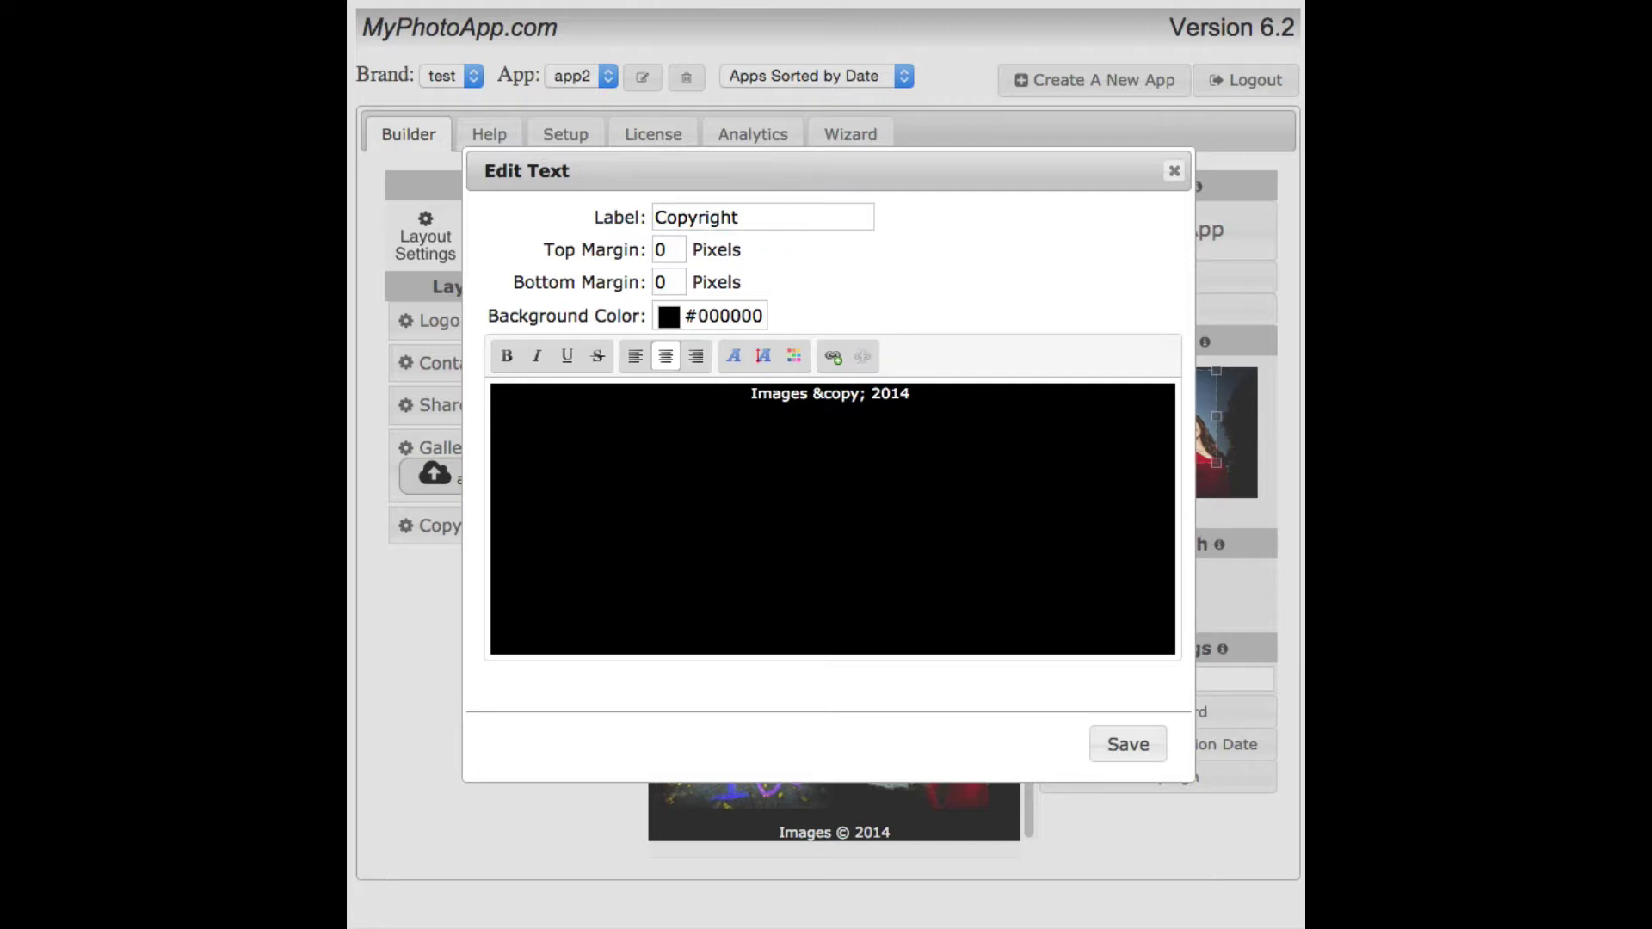
pyautogui.write('Cop')
pyautogui.press('BackSpace')
pyautogui.press('BackSpace')
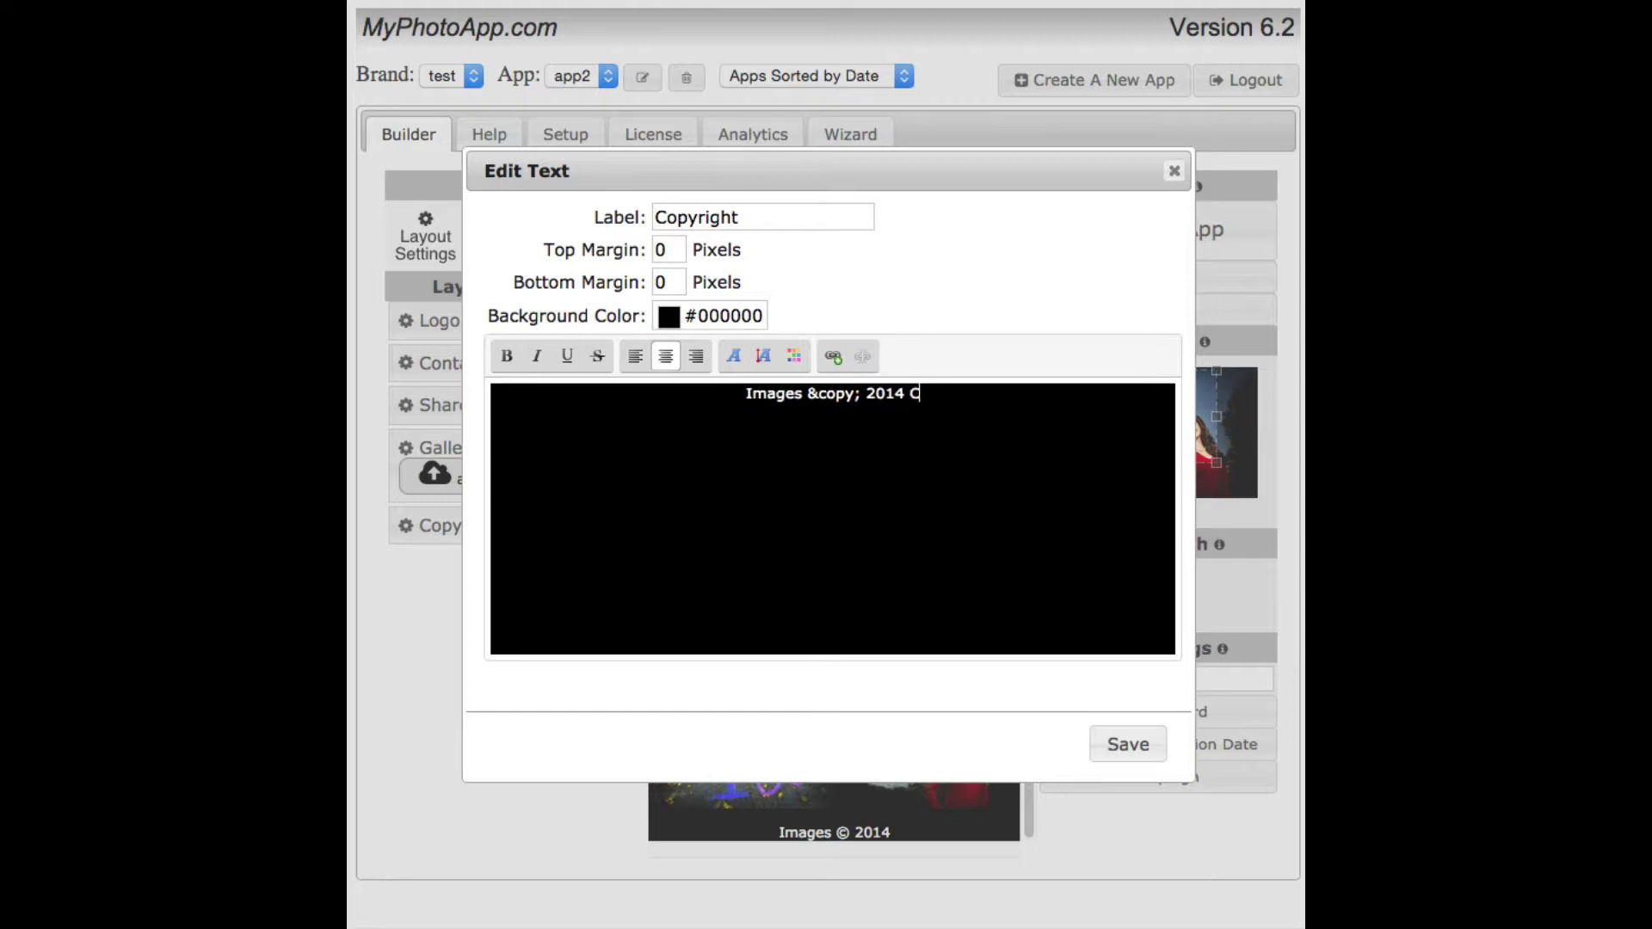
pyautogui.write('ook Designer ')
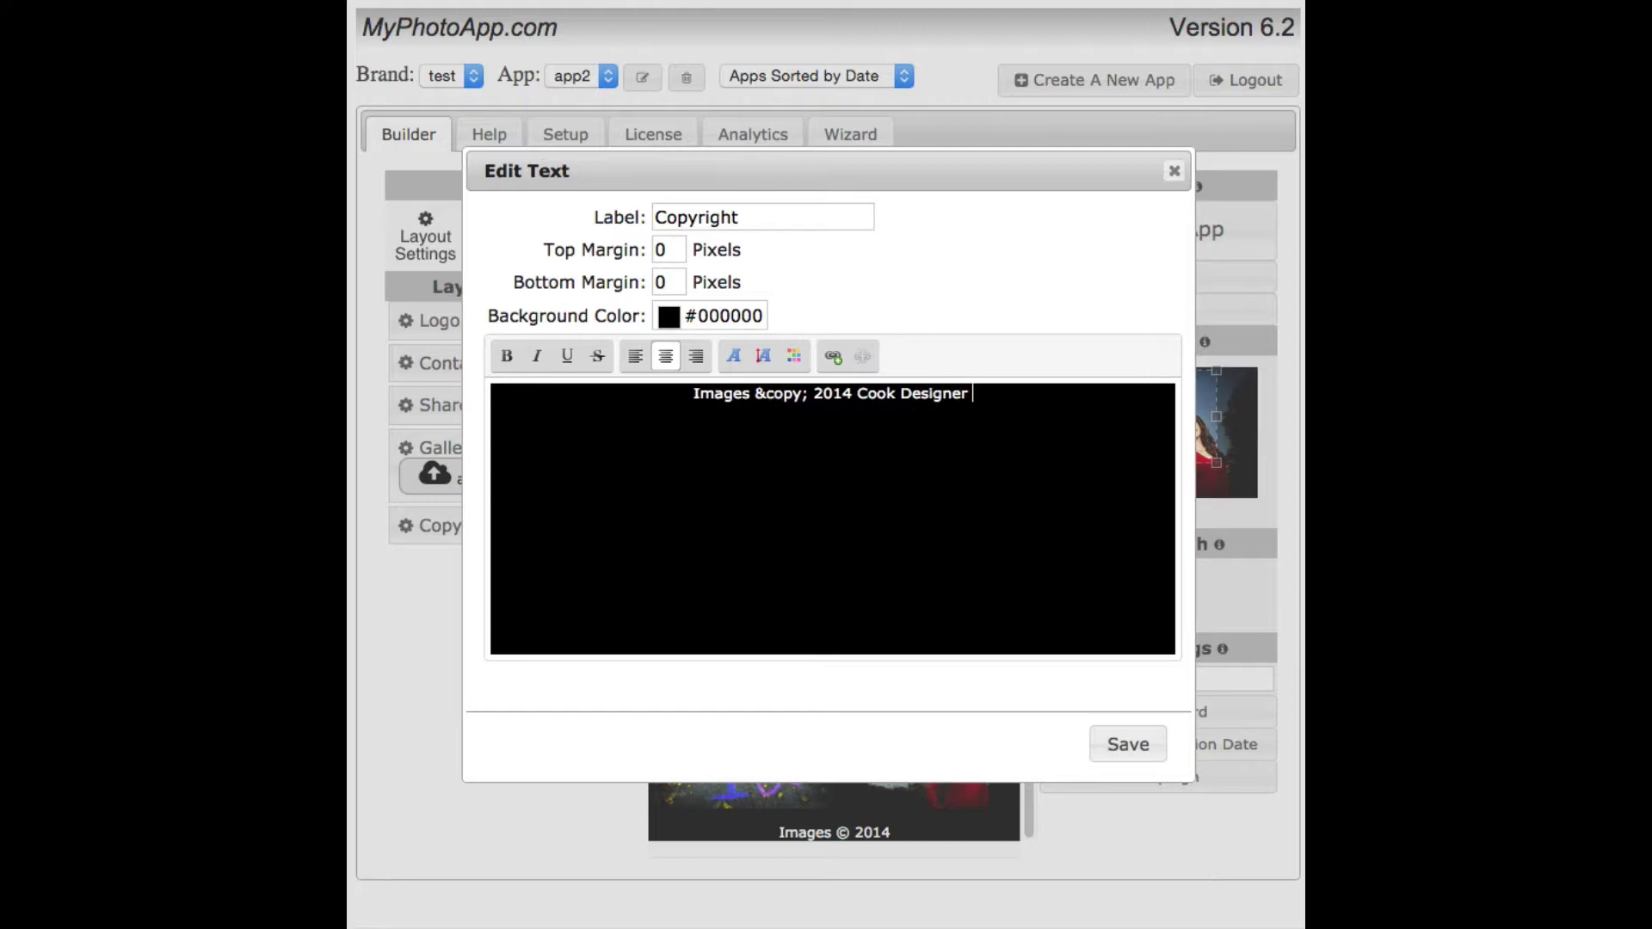
pyautogui.write('Portraits')
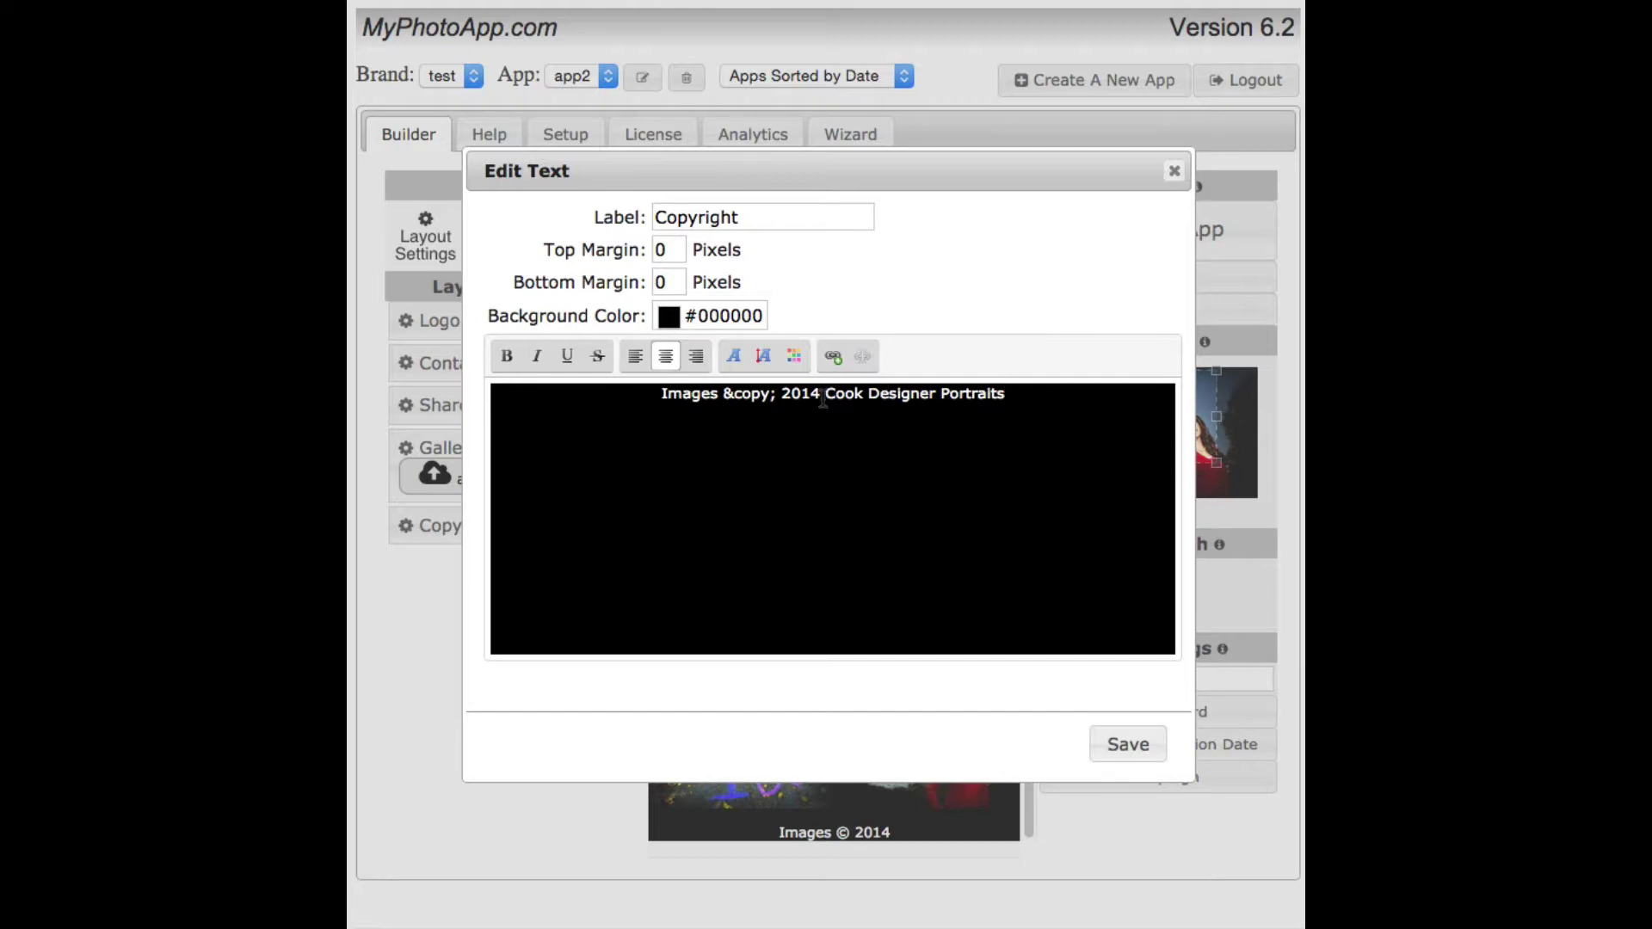
# Step: Try left and right alignment on the copyright text, and return it to centered
pyautogui.click(635, 359)
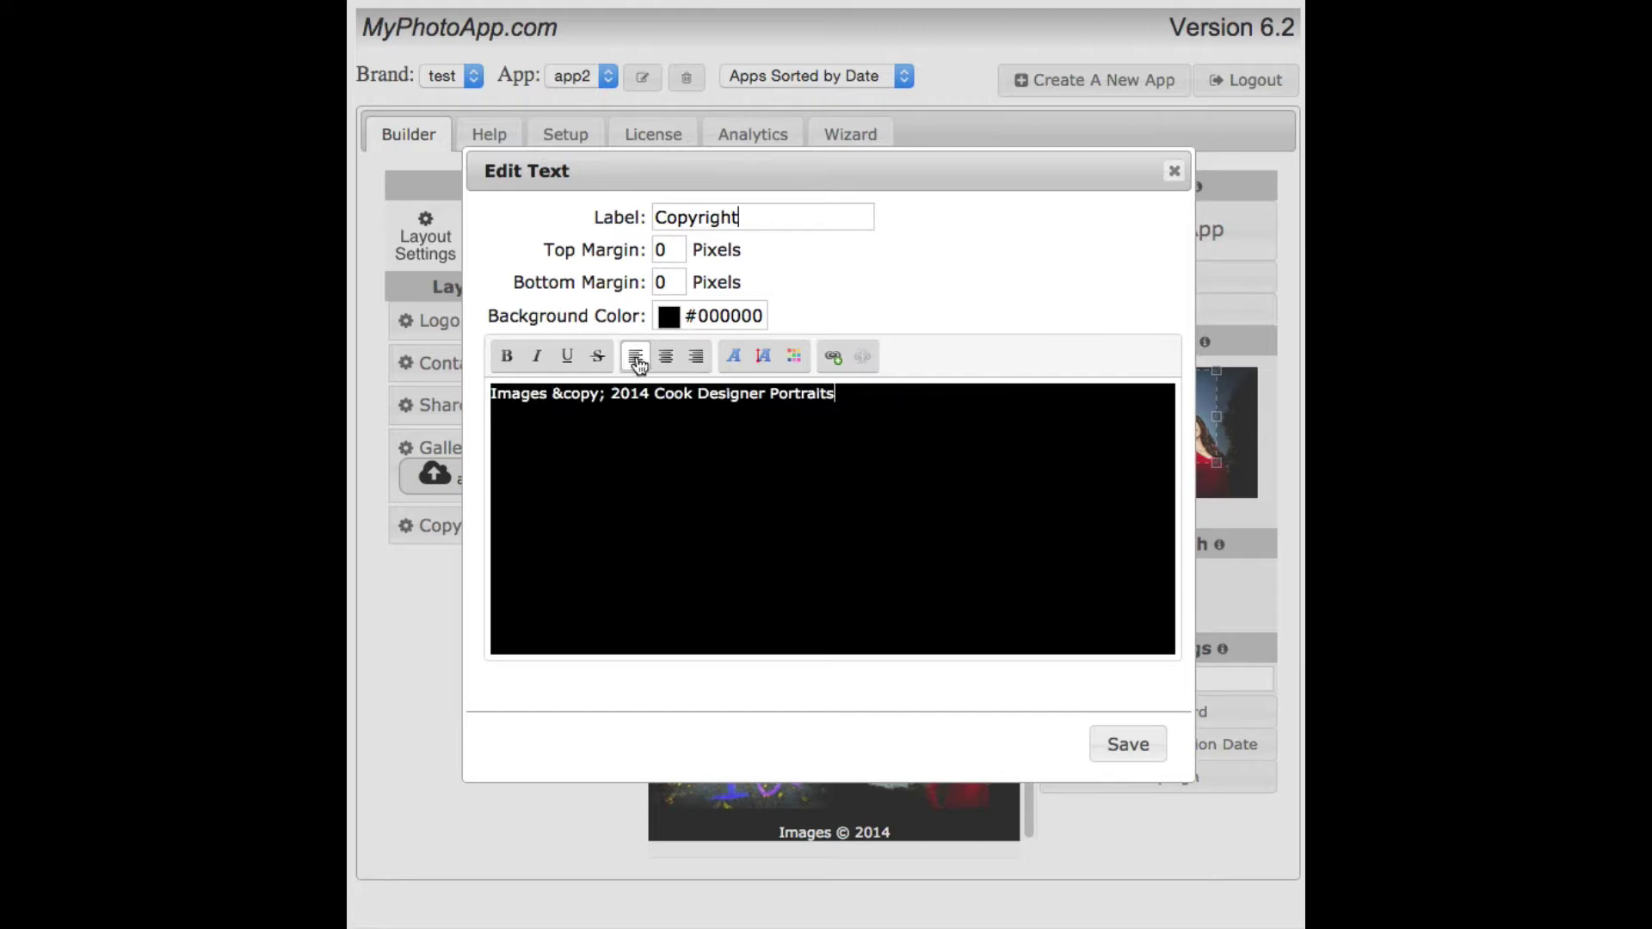
pyautogui.click(697, 358)
pyautogui.click(665, 358)
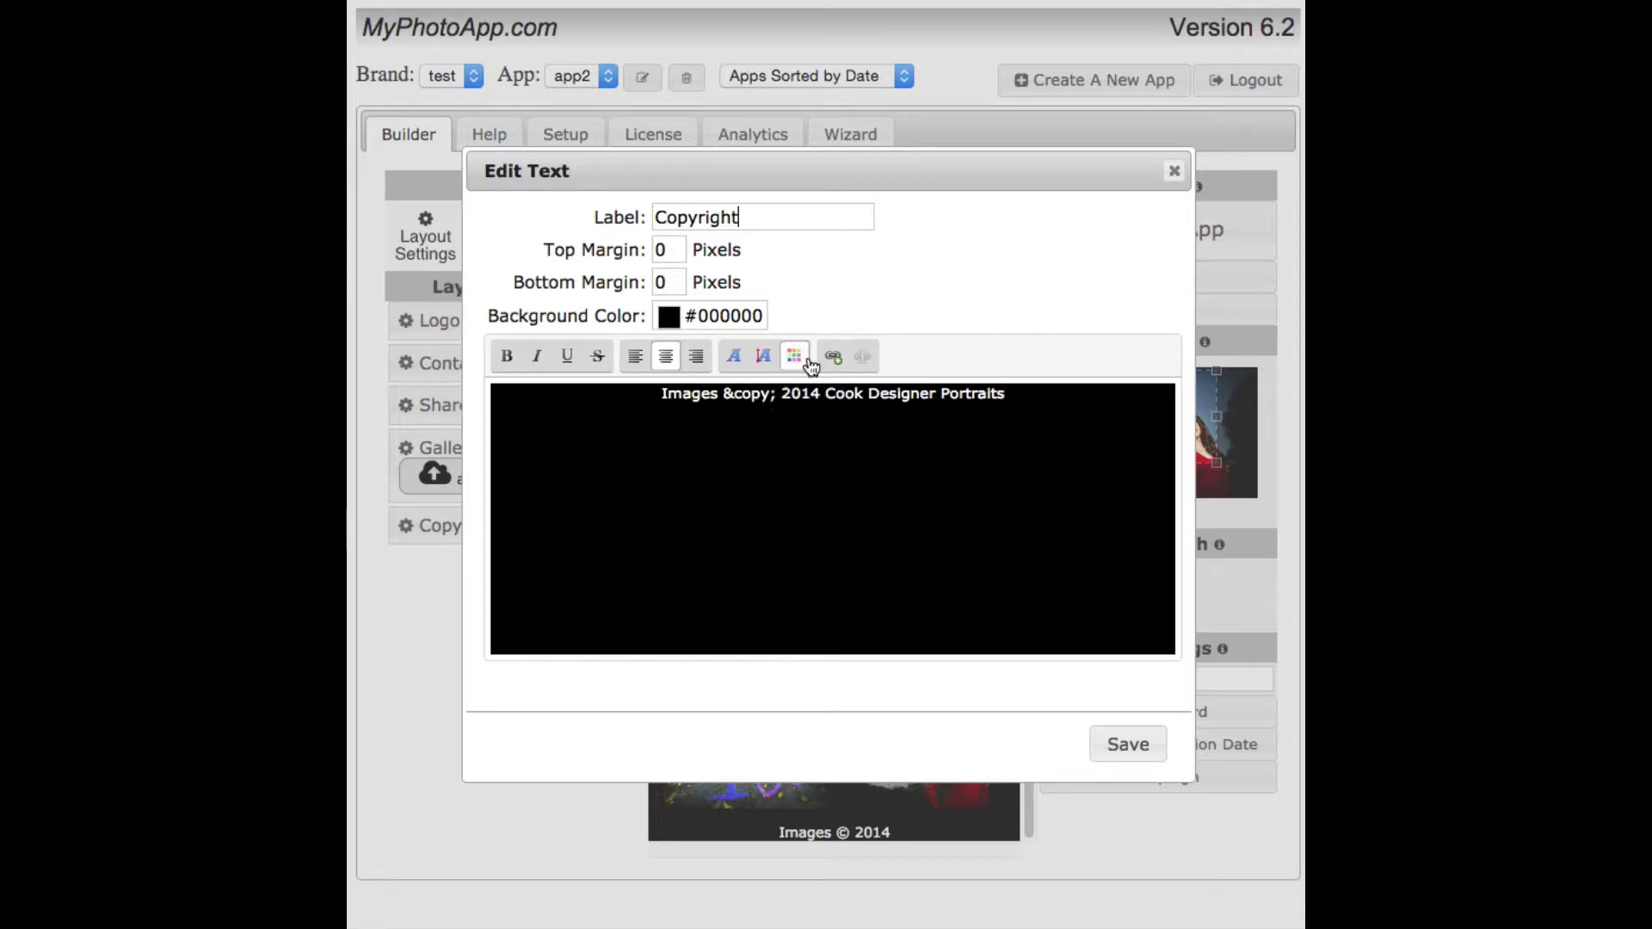
pyautogui.click(1008, 397)
pyautogui.moveTo(1004, 394); pyautogui.dragTo(823, 397)
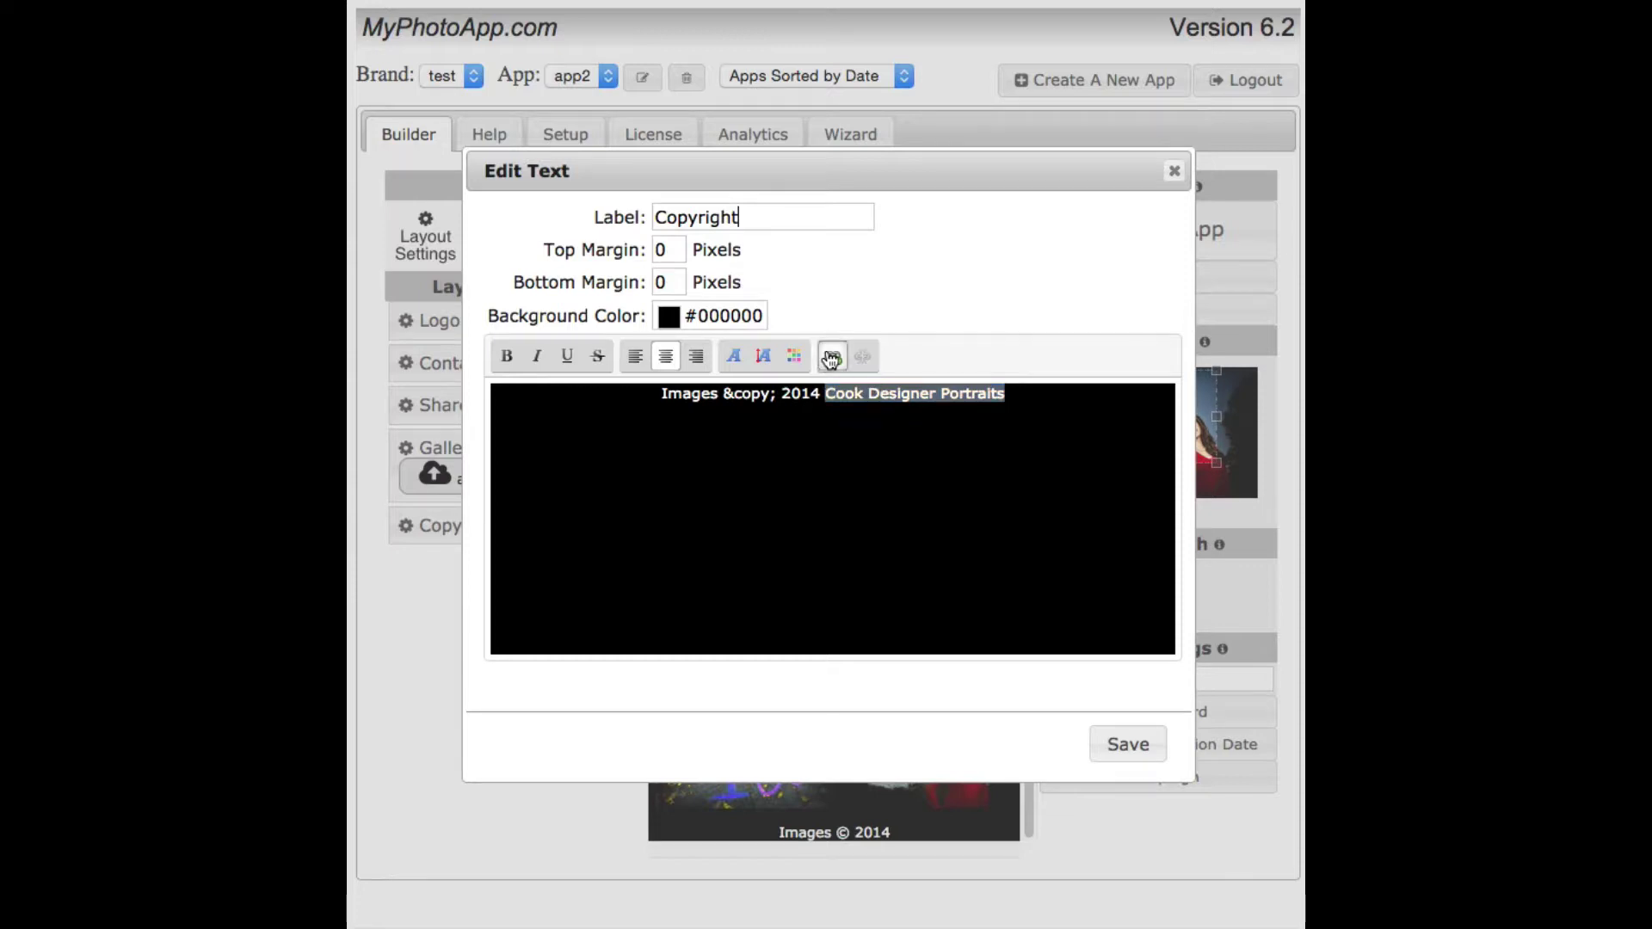
pyautogui.click(831, 359)
pyautogui.click(885, 417)
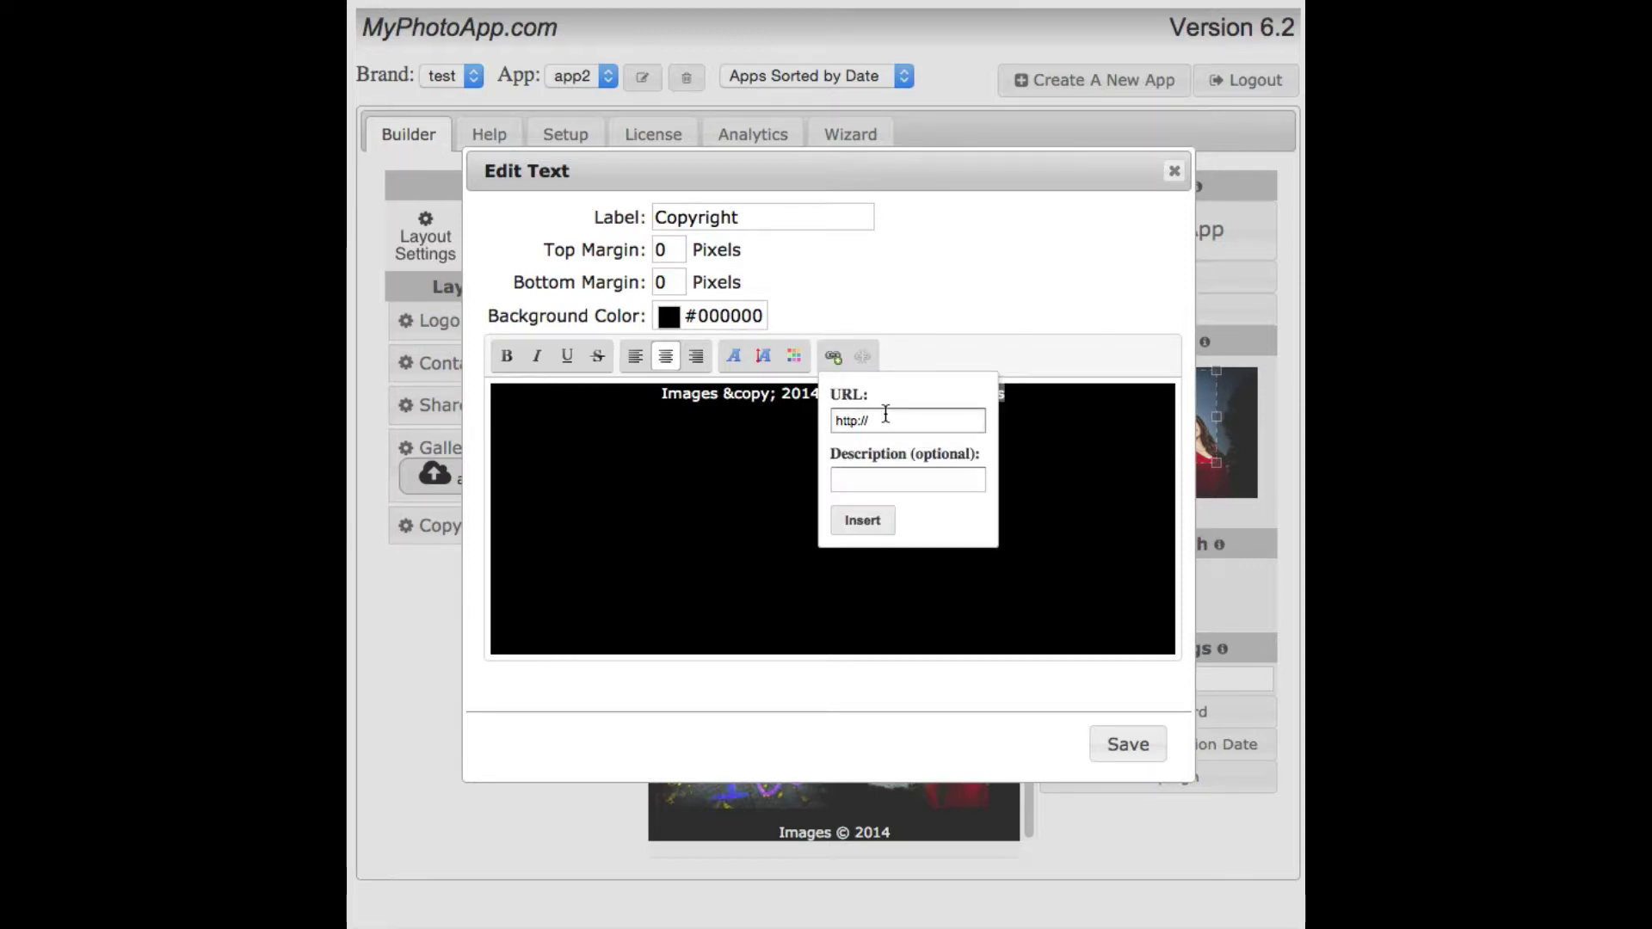
pyautogui.write('CookDesi')
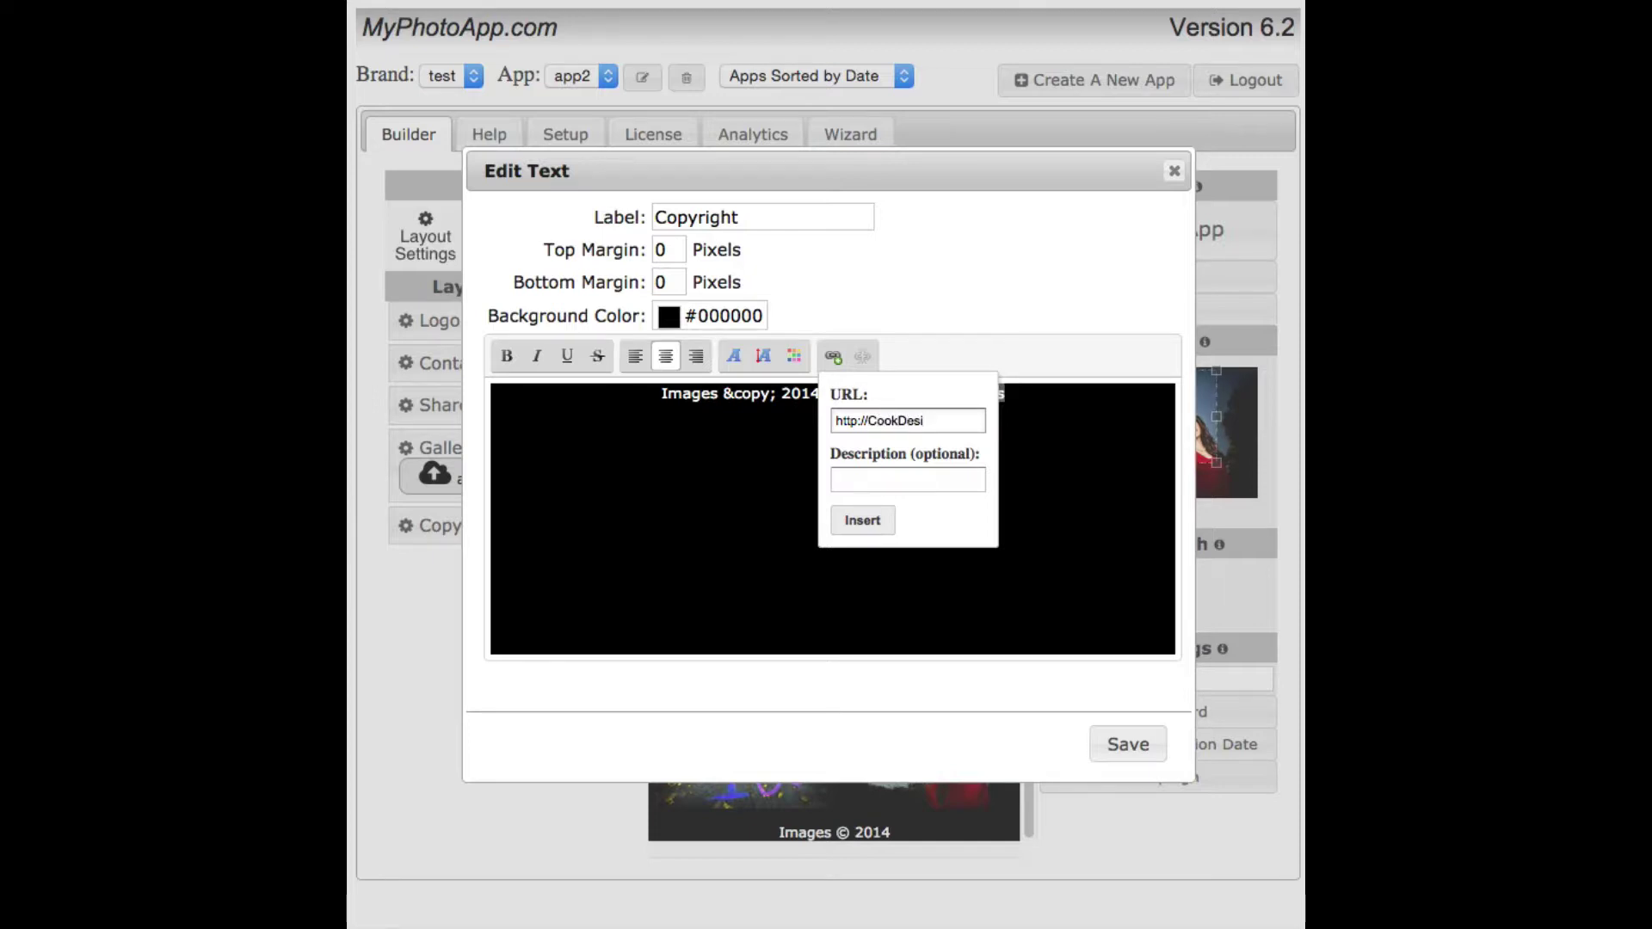
pyautogui.write('gnerPortraits.com')
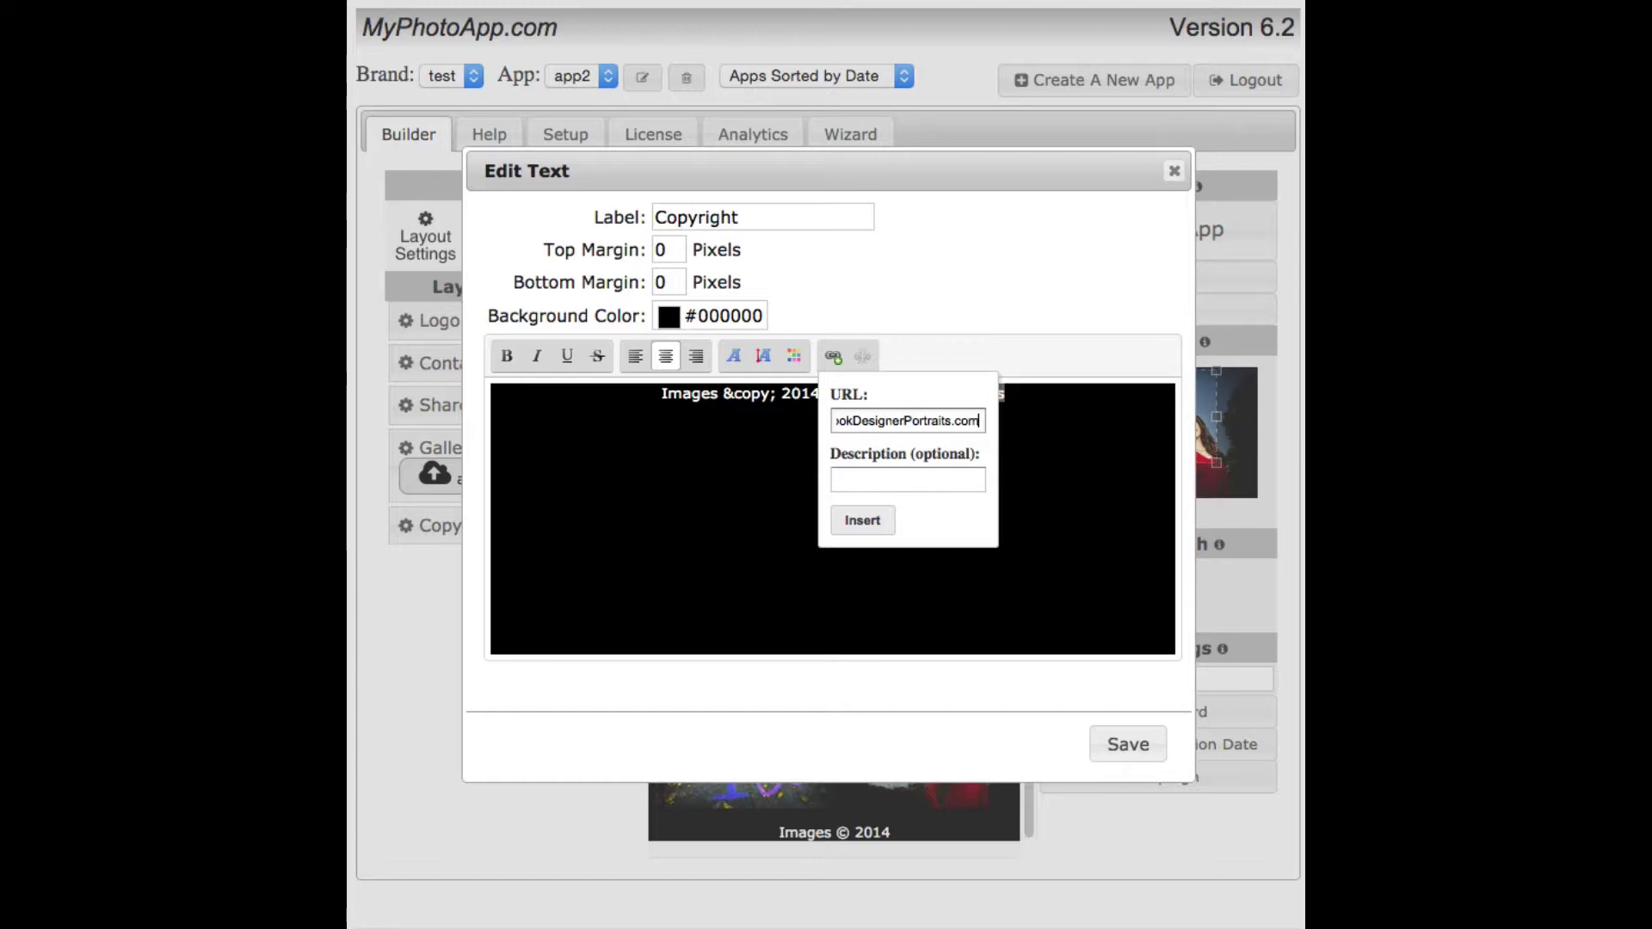
pyautogui.click(860, 522)
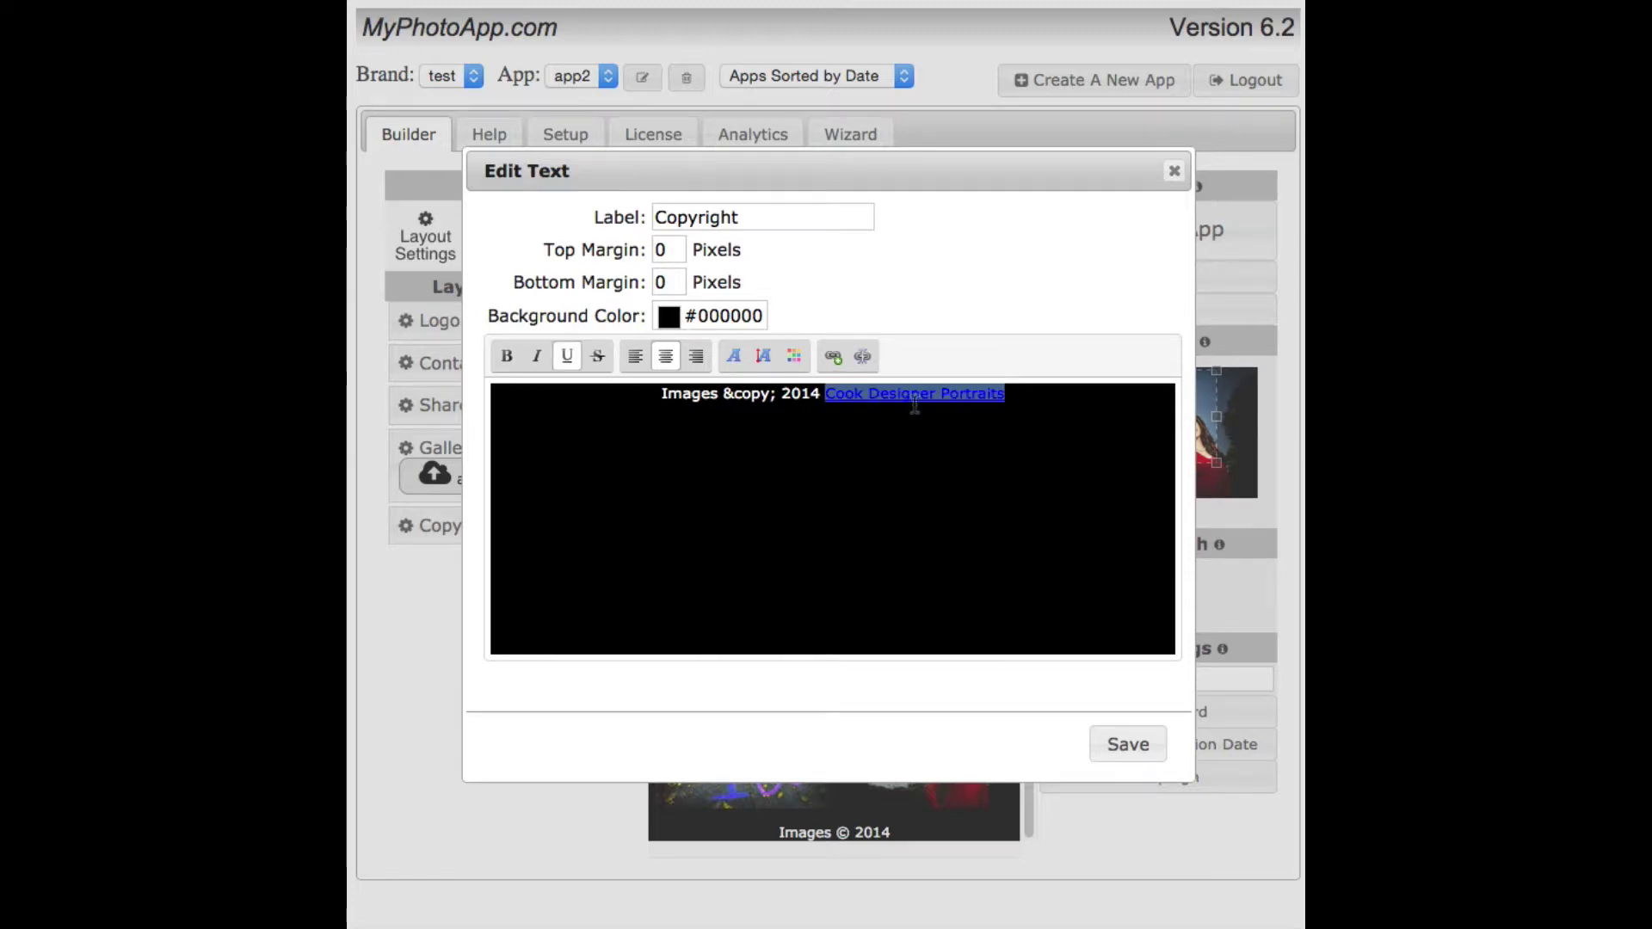
pyautogui.click(1128, 745)
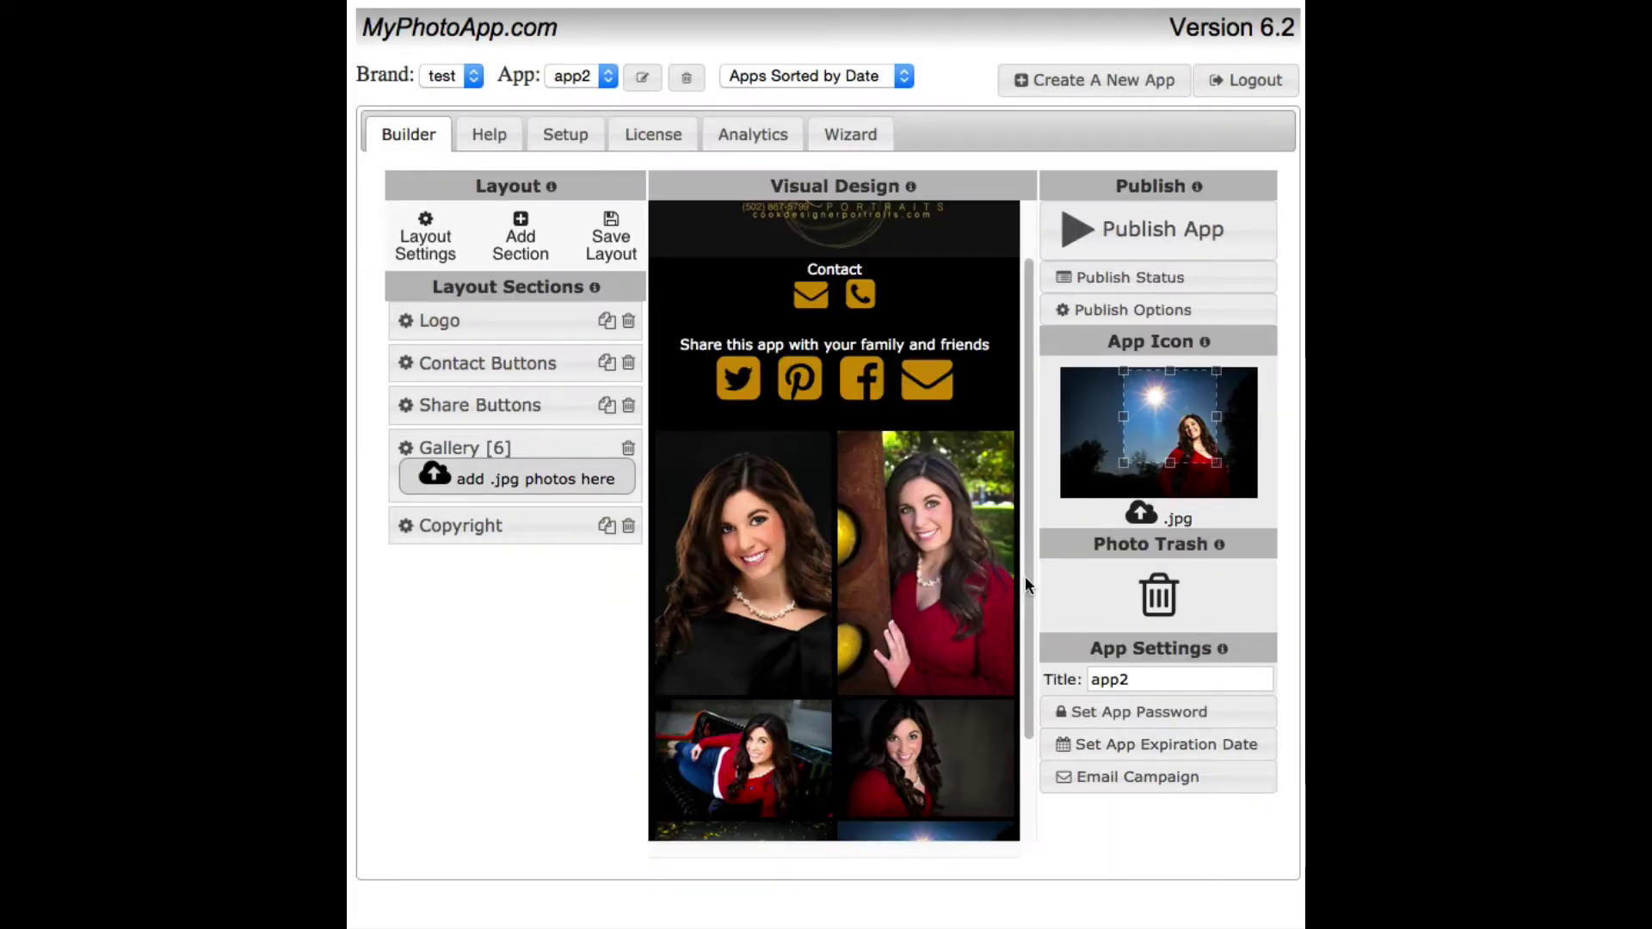
pyautogui.moveTo(1025, 571); pyautogui.dragTo(1025, 791)
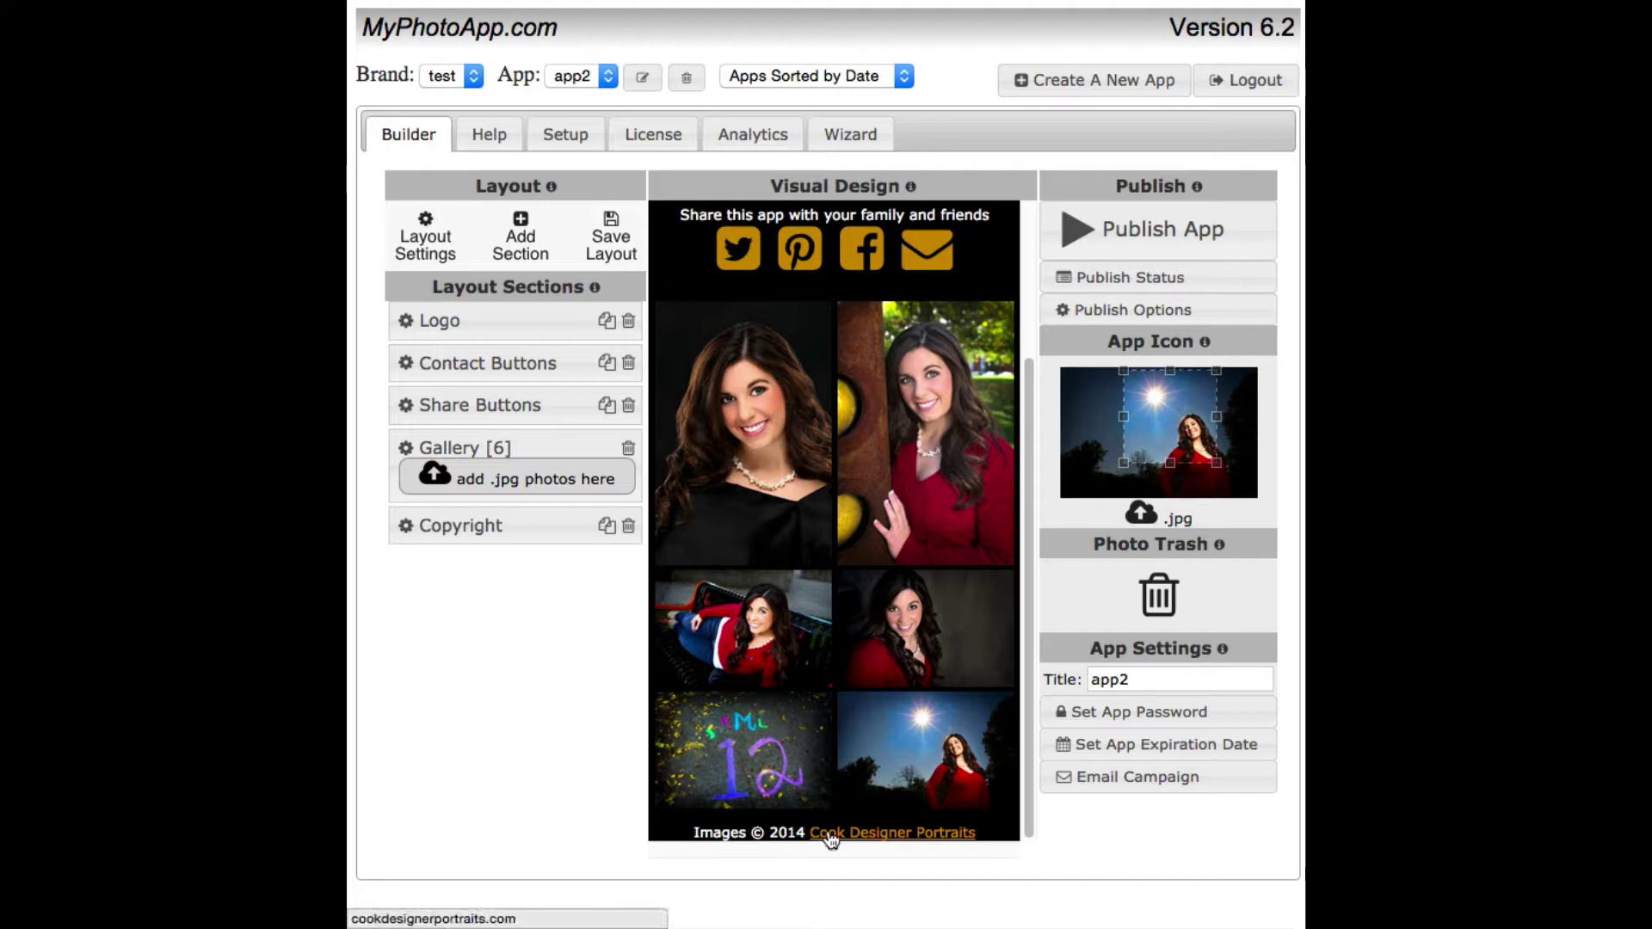
pyautogui.moveTo(1024, 767); pyautogui.dragTo(1058, 438)
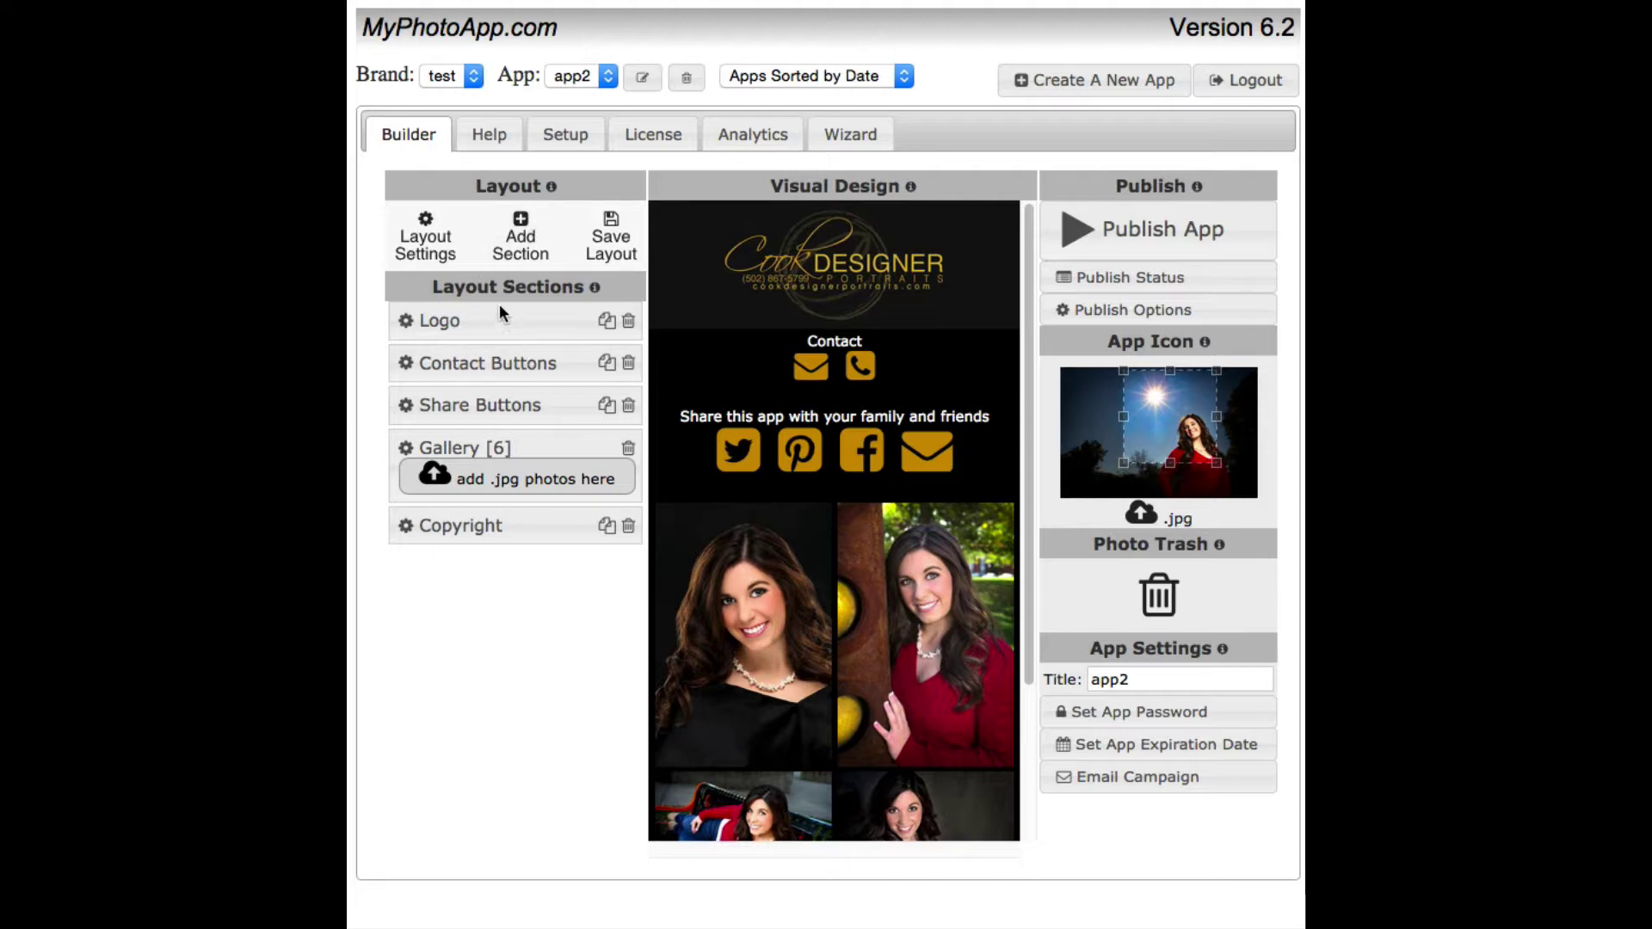
# Step: Add an Image section to the layout using the mk4a6134…-rt-SQ2.jpg photo from the ma4b folder
pyautogui.click(519, 234)
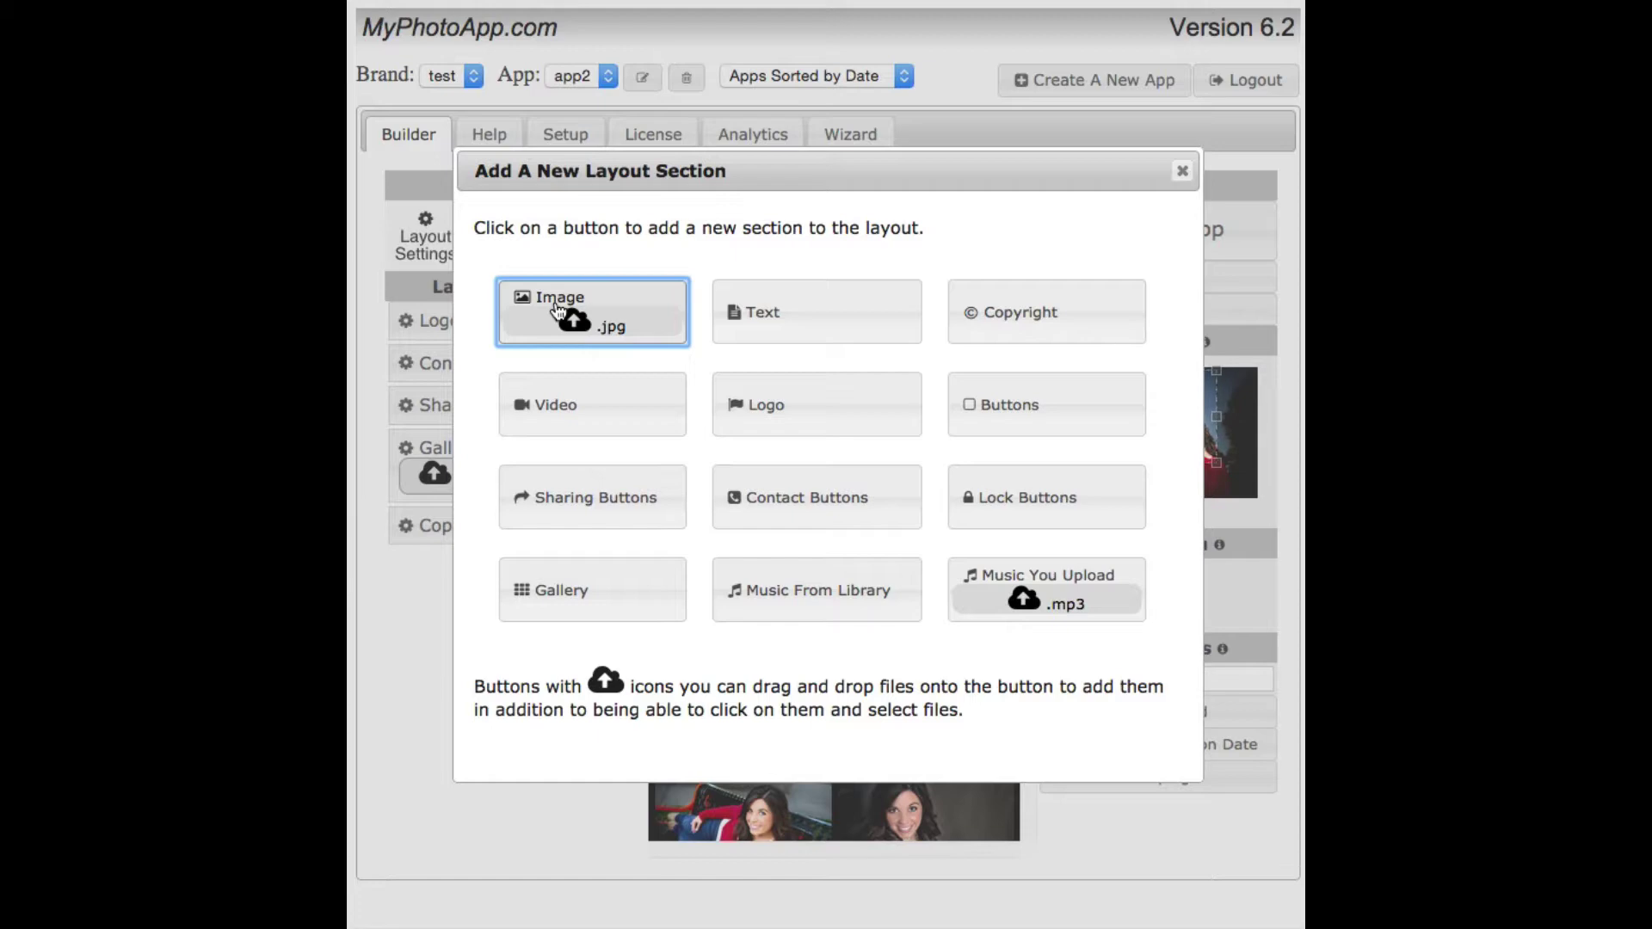
pyautogui.click(592, 313)
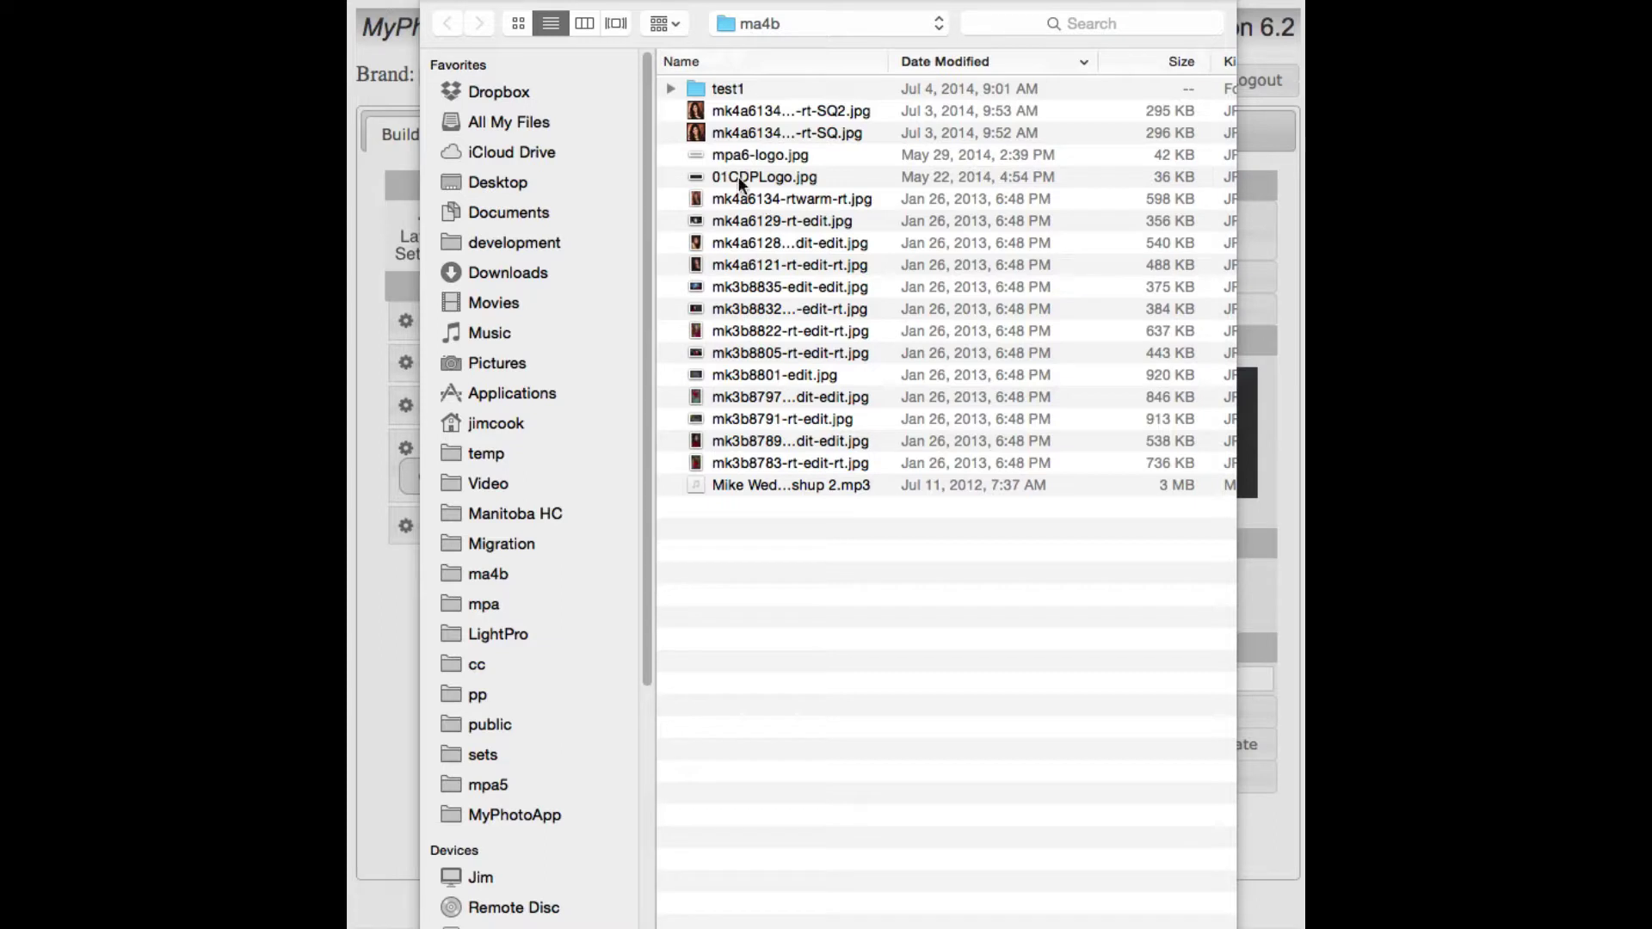
pyautogui.click(741, 110)
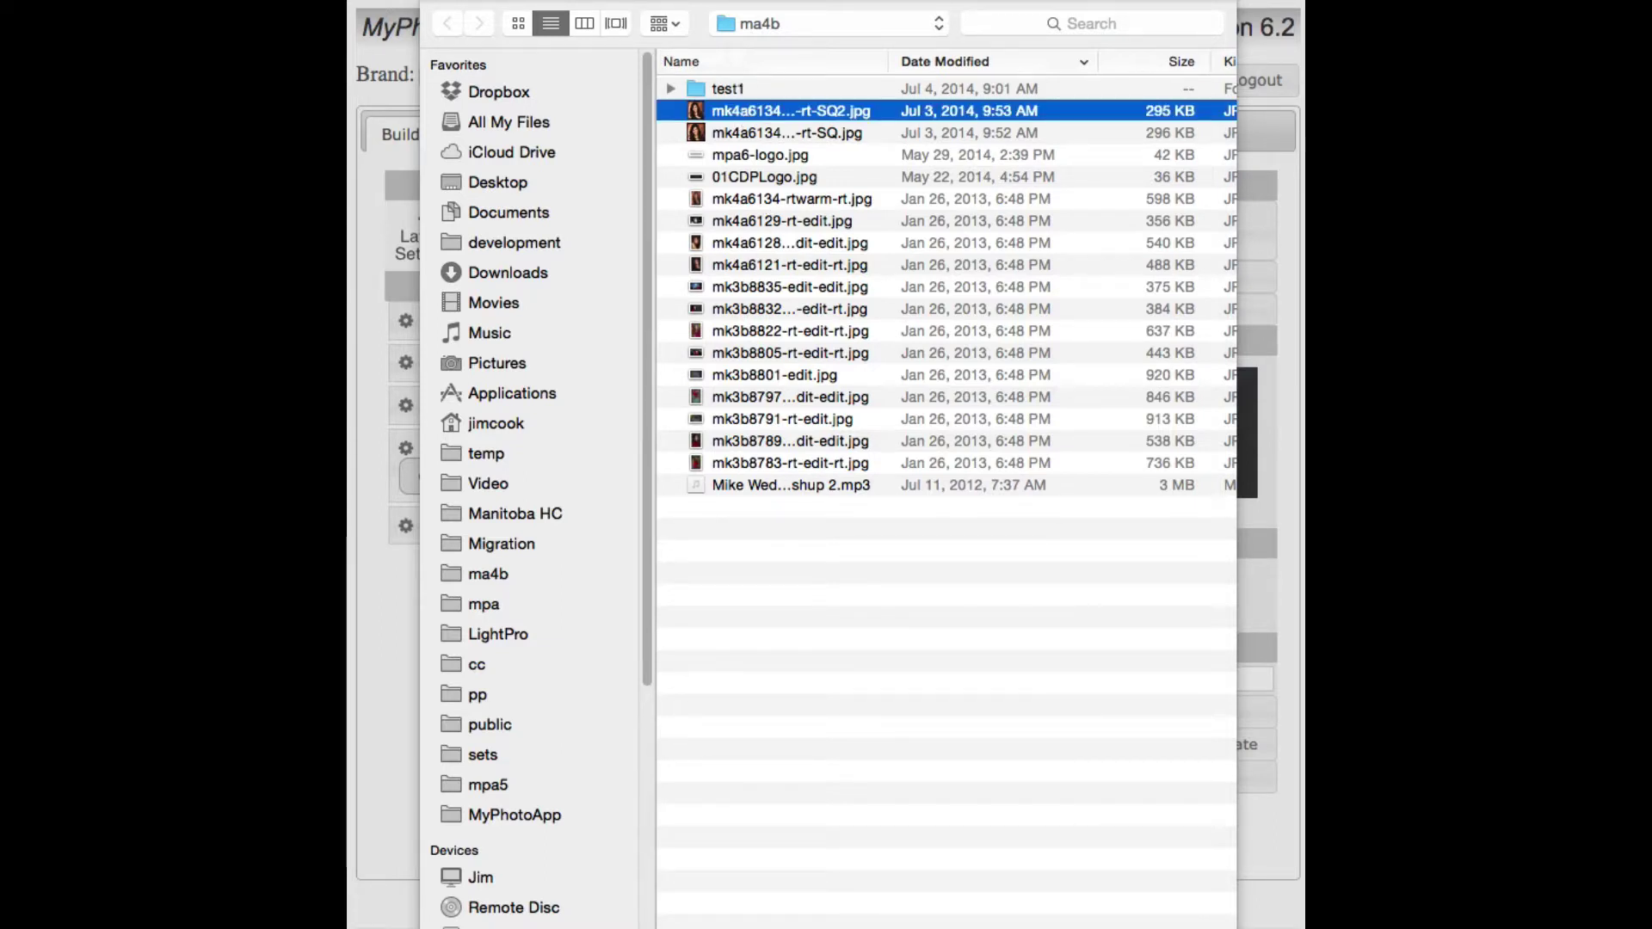
pyautogui.press('Return')
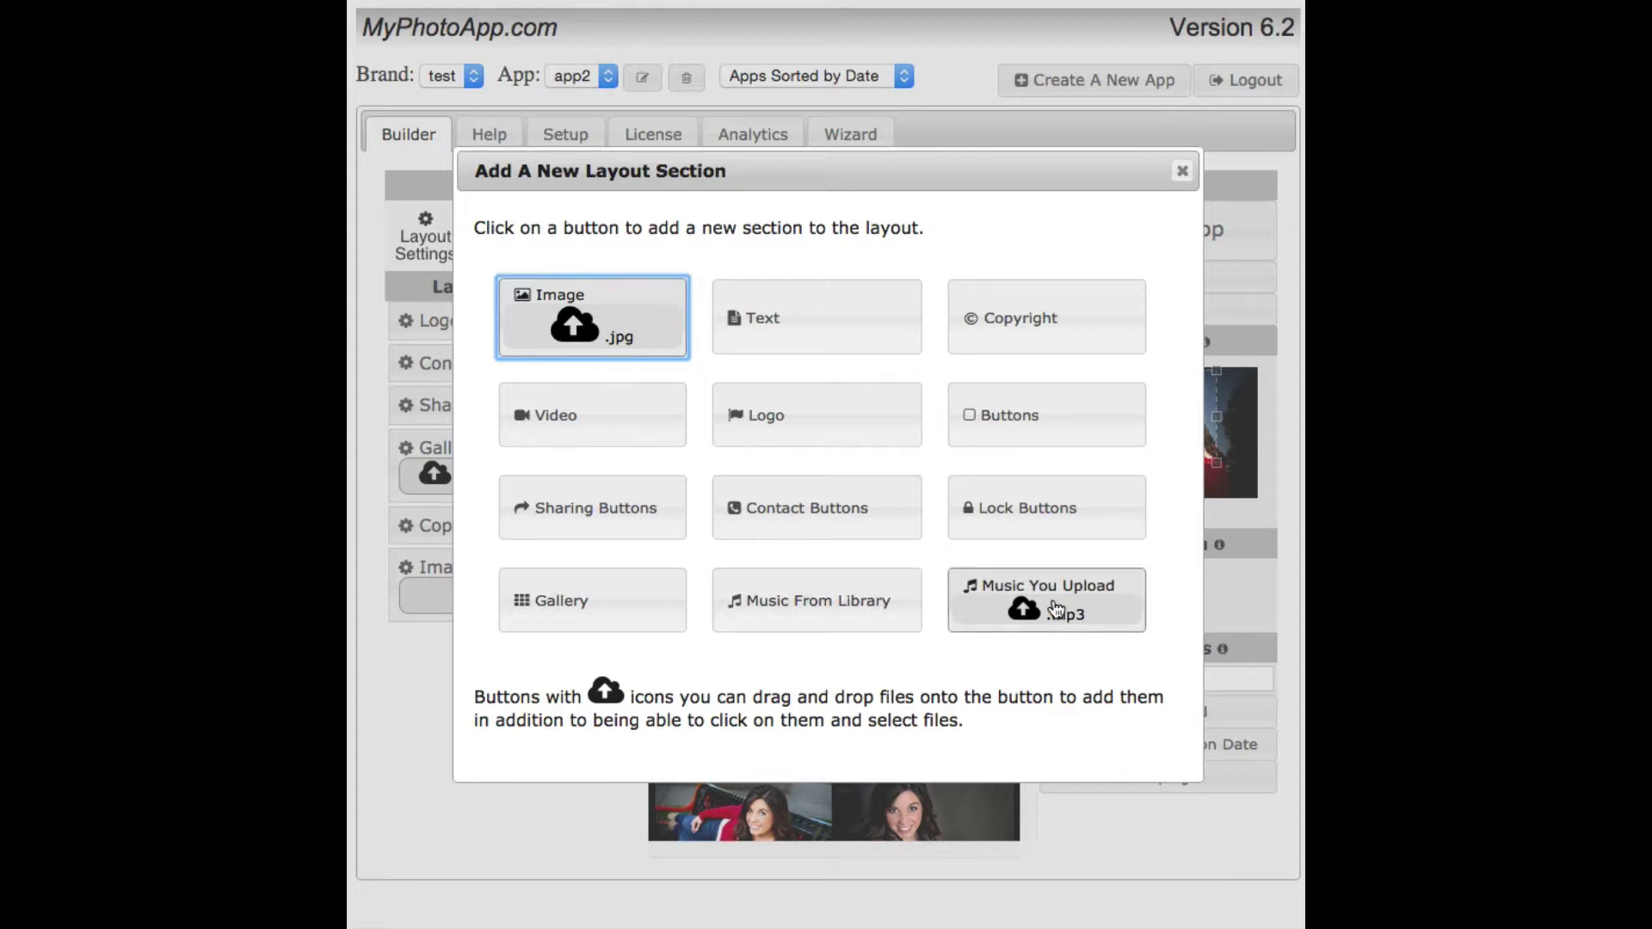
# Step: Preview the song "Good Things" from the music library, add it as a new layout section, and close the section chooser
pyautogui.click(790, 607)
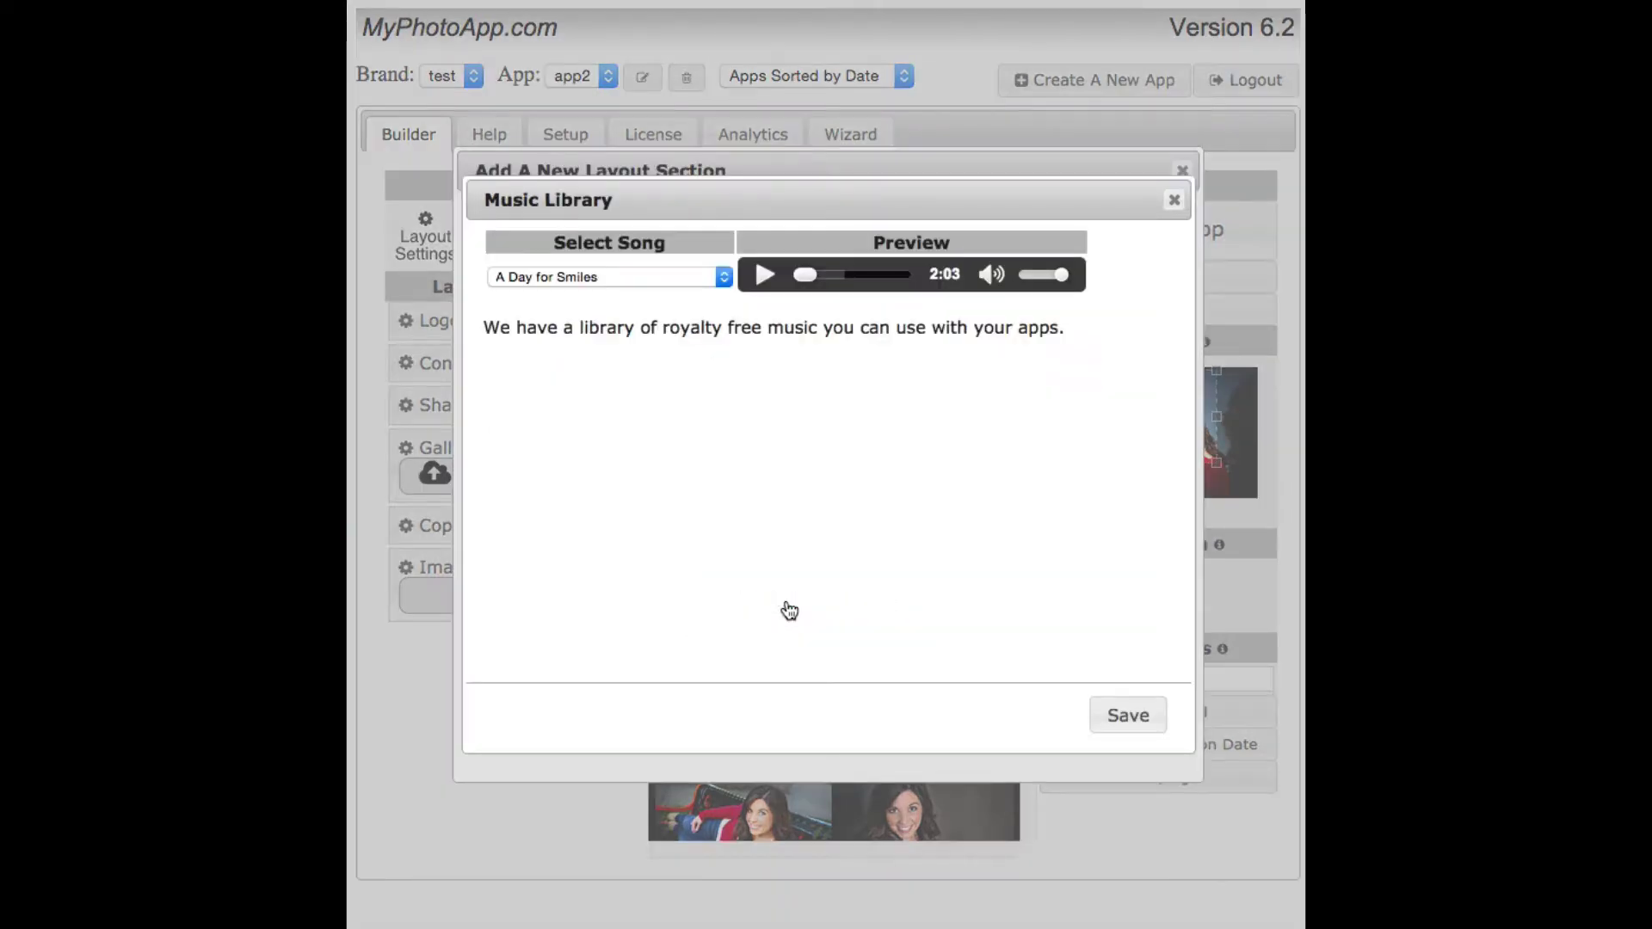
pyautogui.click(563, 277)
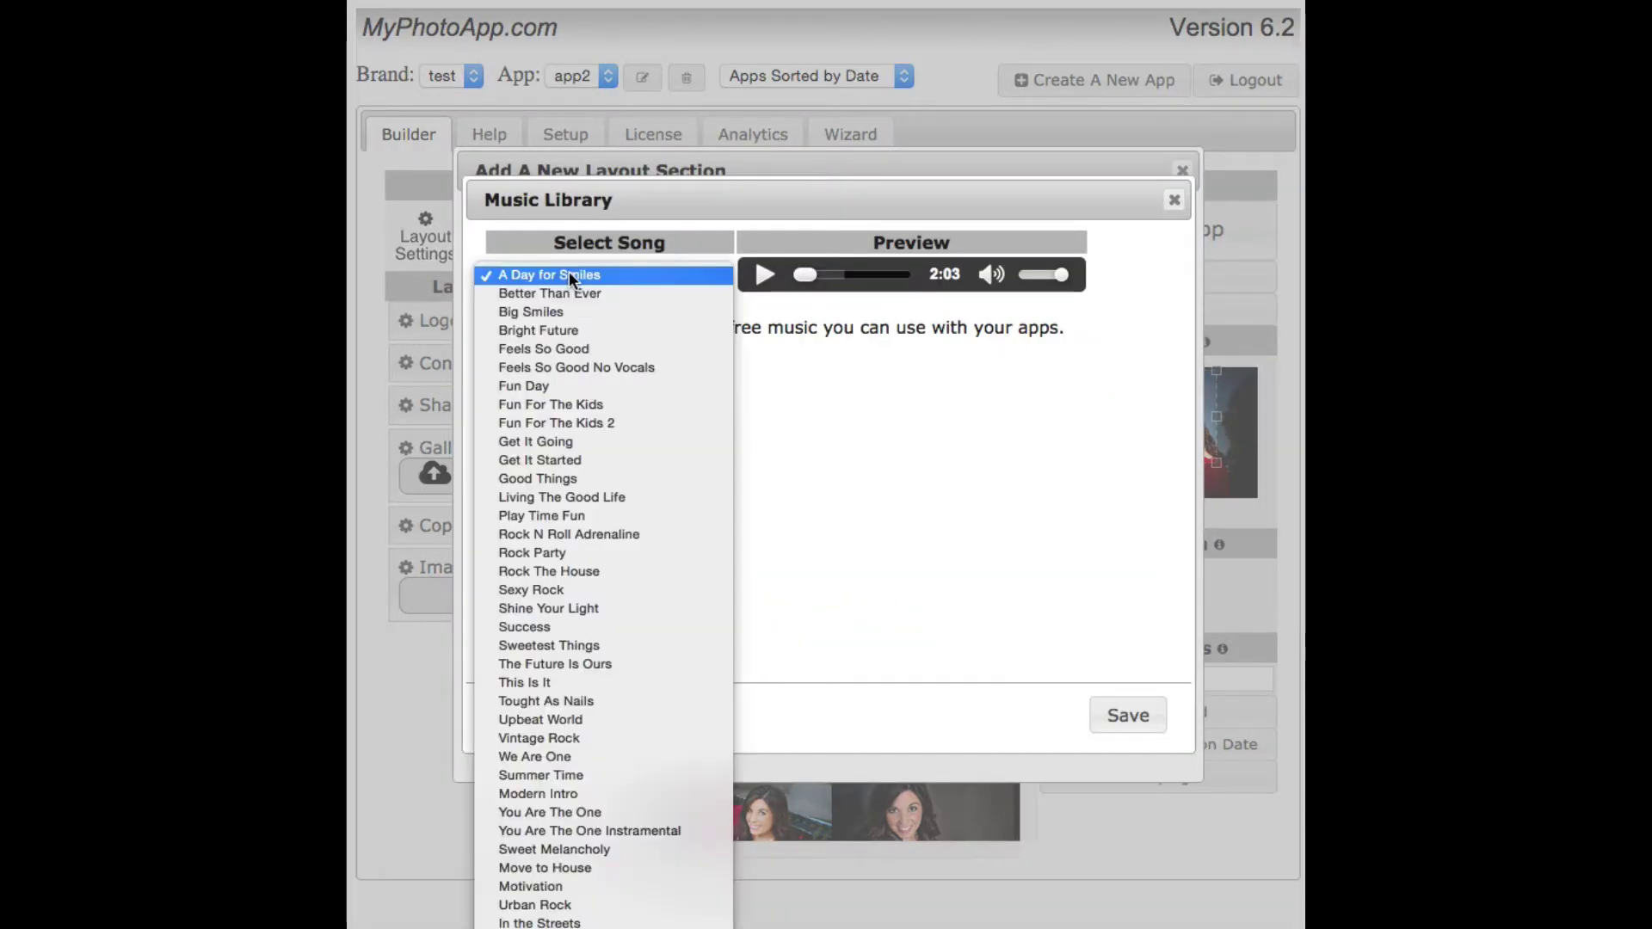
pyautogui.click(571, 478)
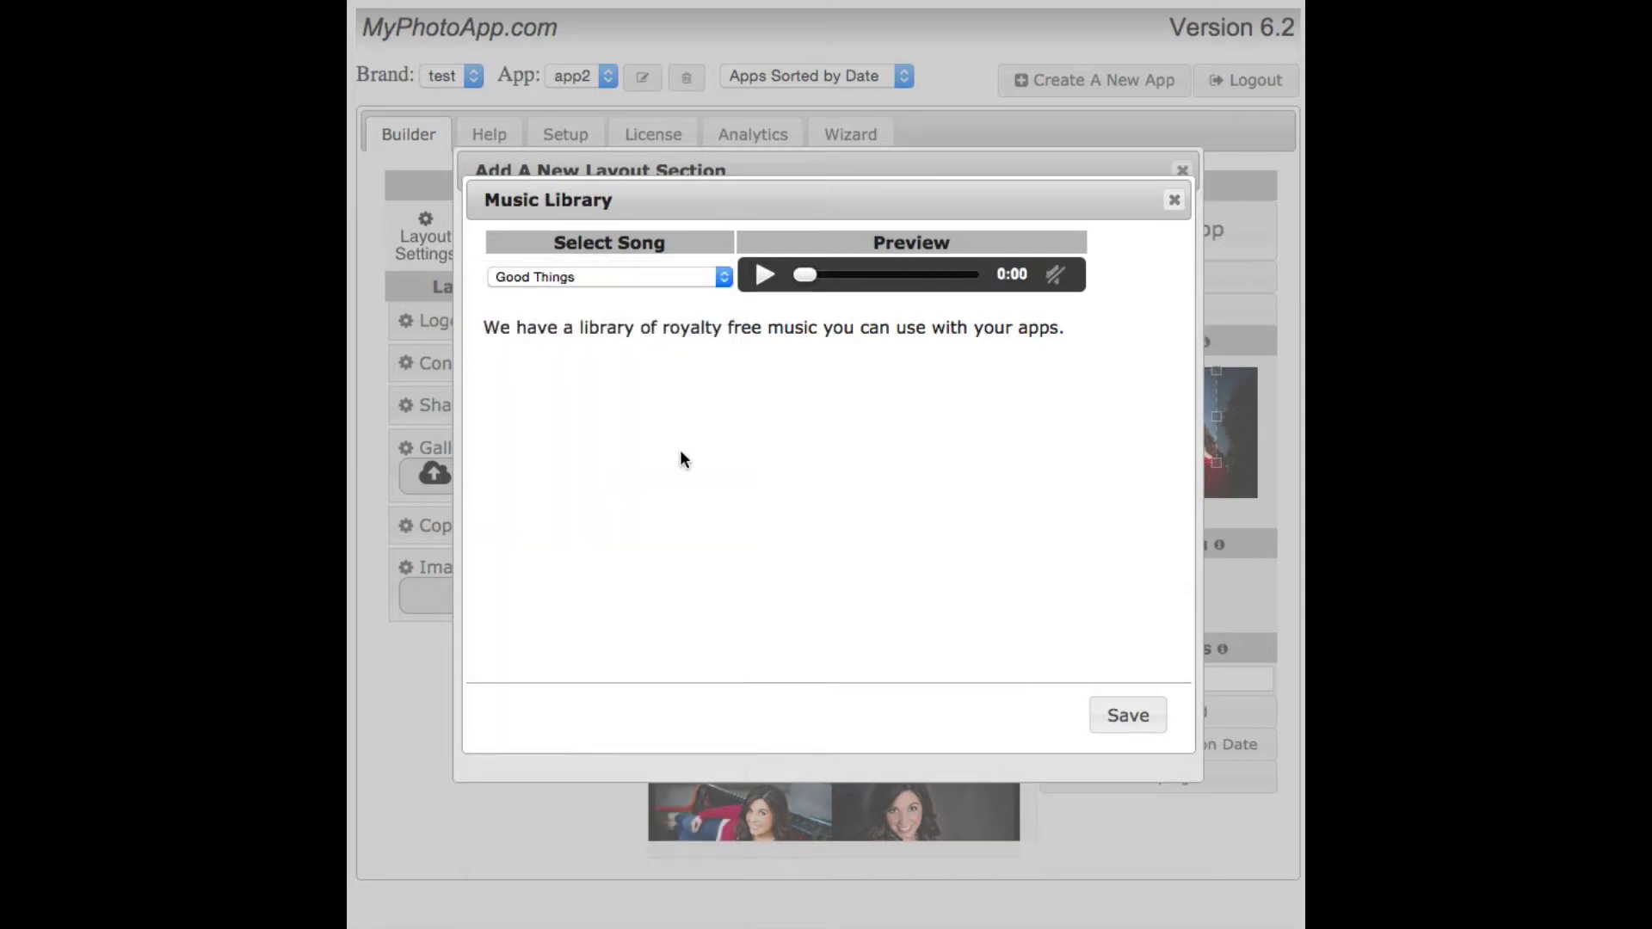
pyautogui.click(764, 276)
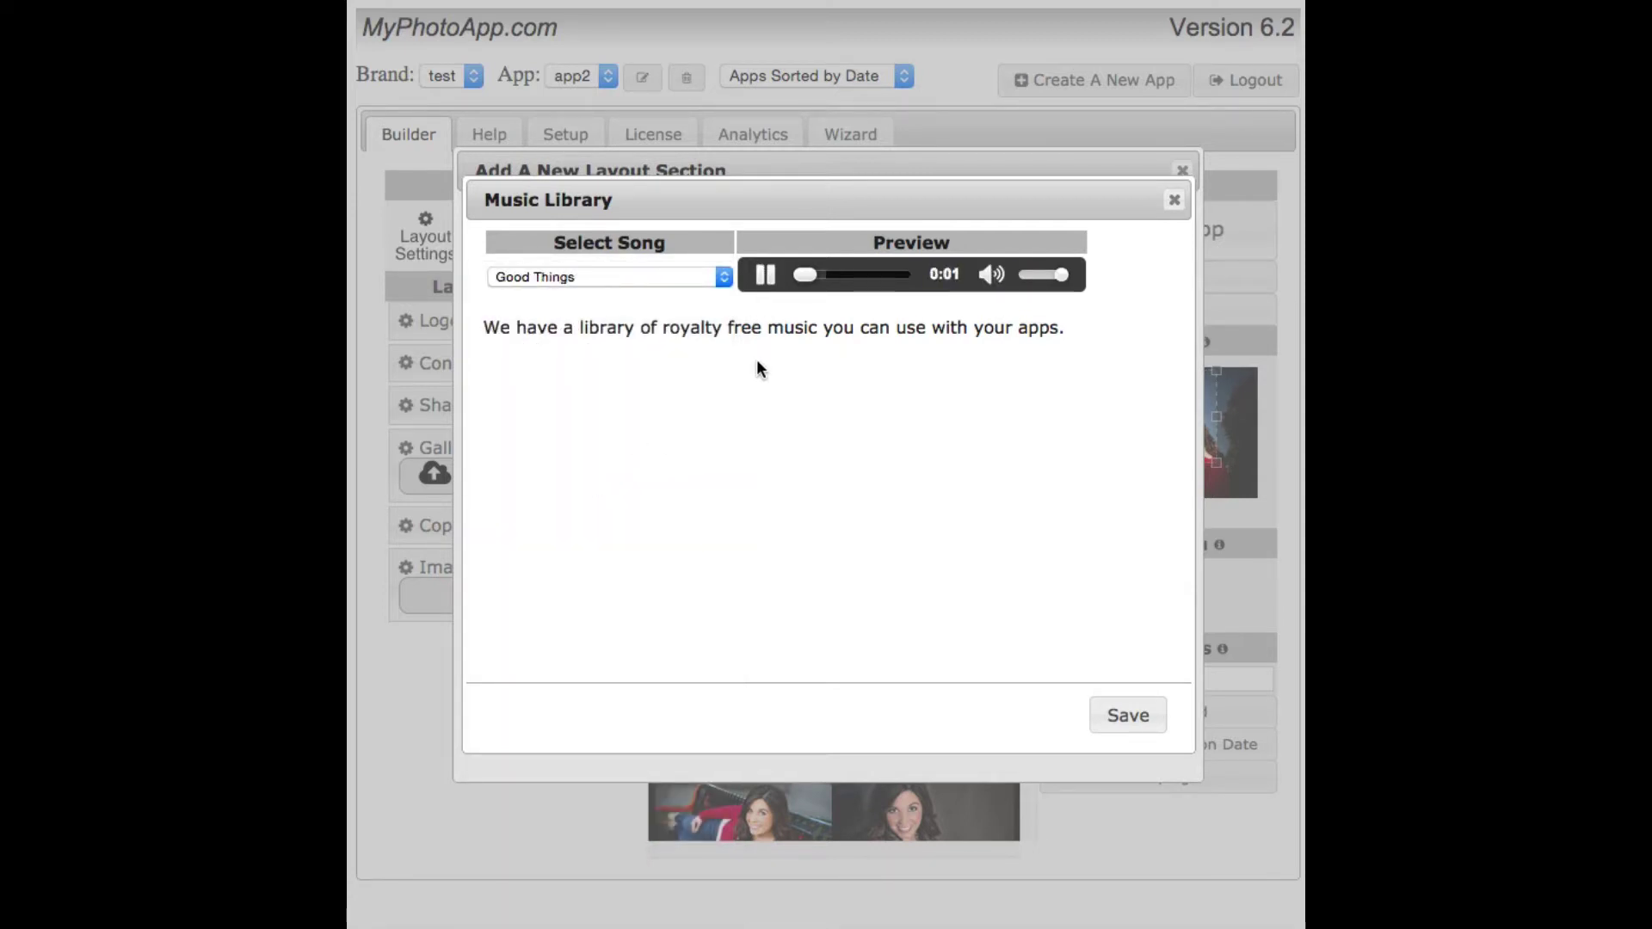
pyautogui.click(763, 280)
pyautogui.click(1137, 716)
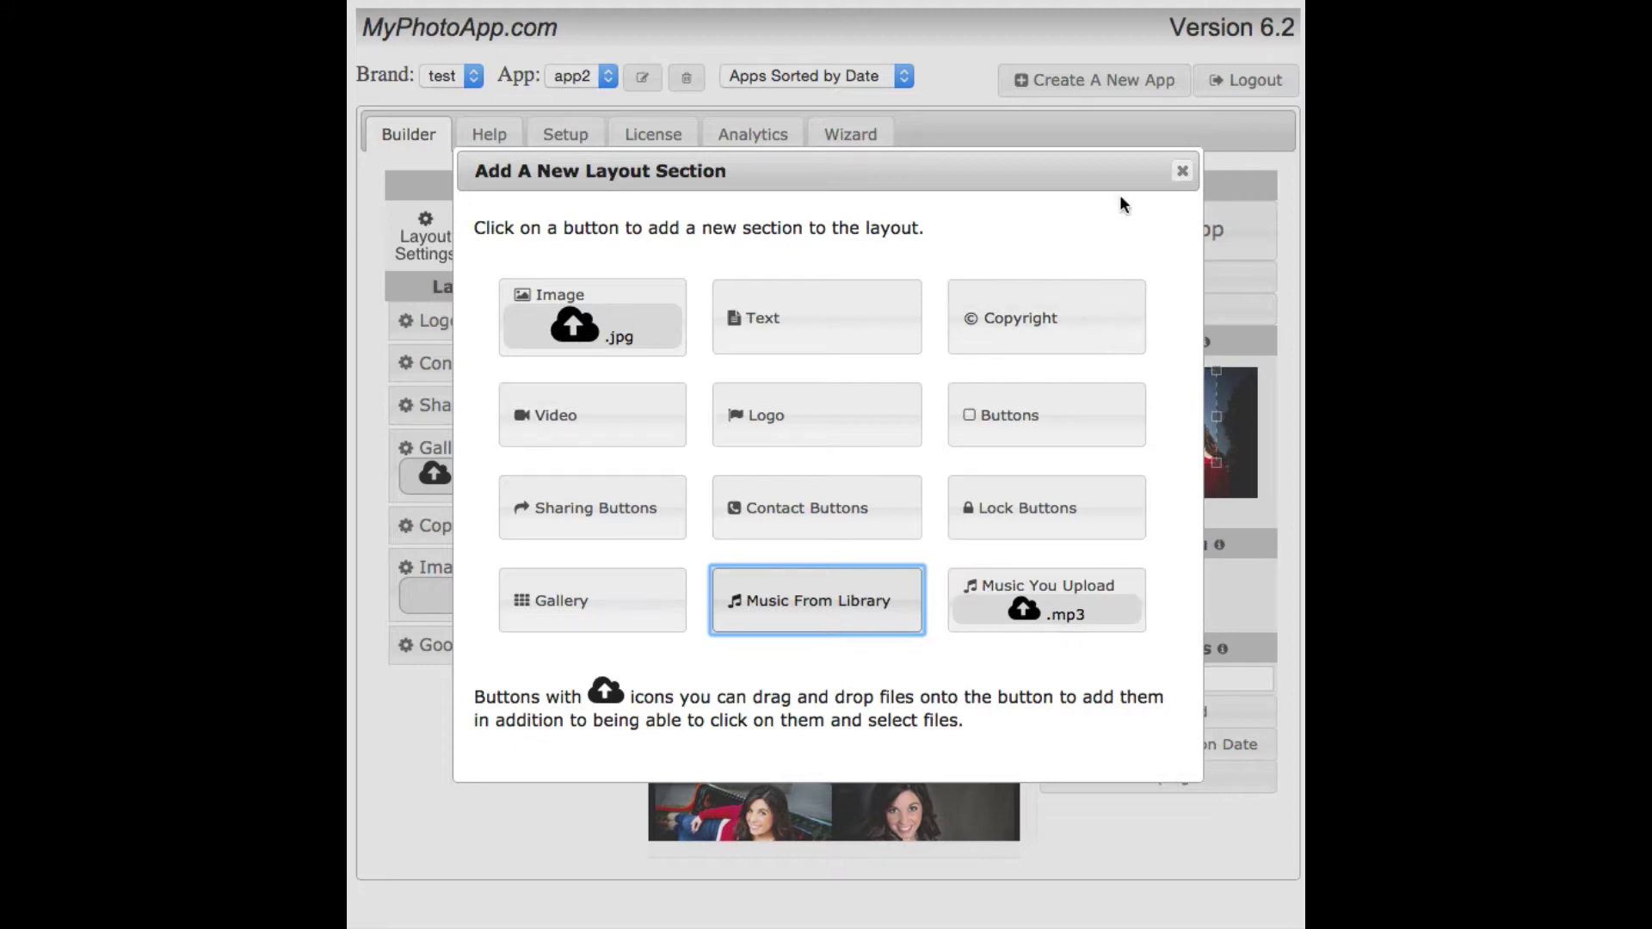
pyautogui.click(1183, 171)
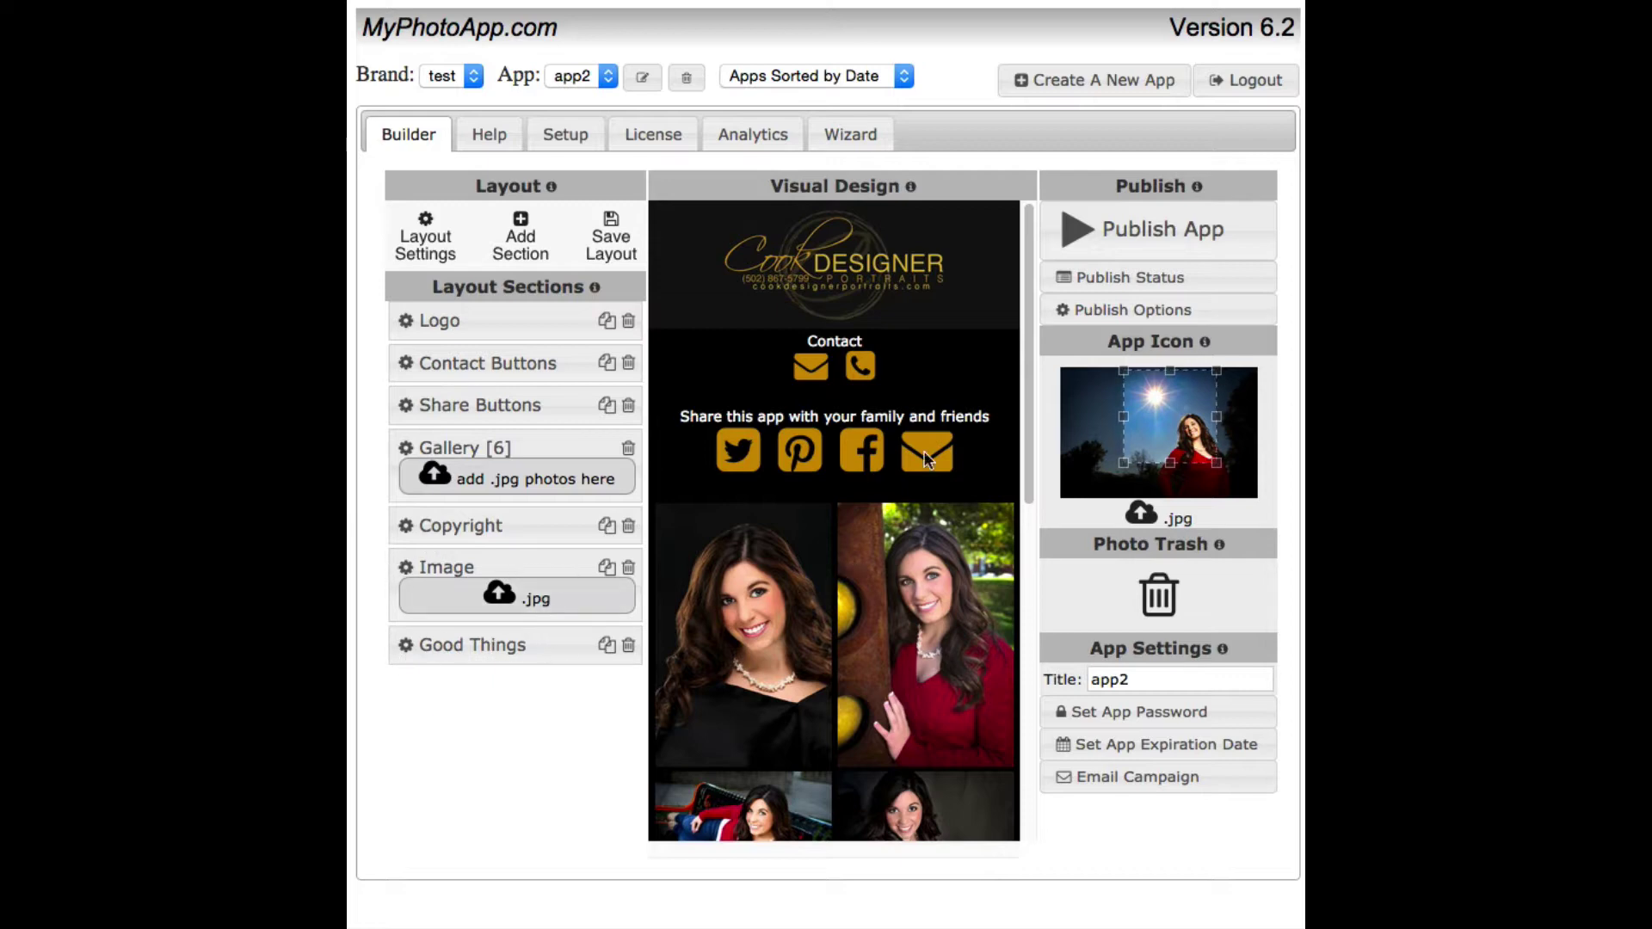
# Step: Move the Image section between Share Buttons and Gallery, and place the Good Things section just before Copyright
pyautogui.moveTo(1026, 332); pyautogui.dragTo(1136, 688)
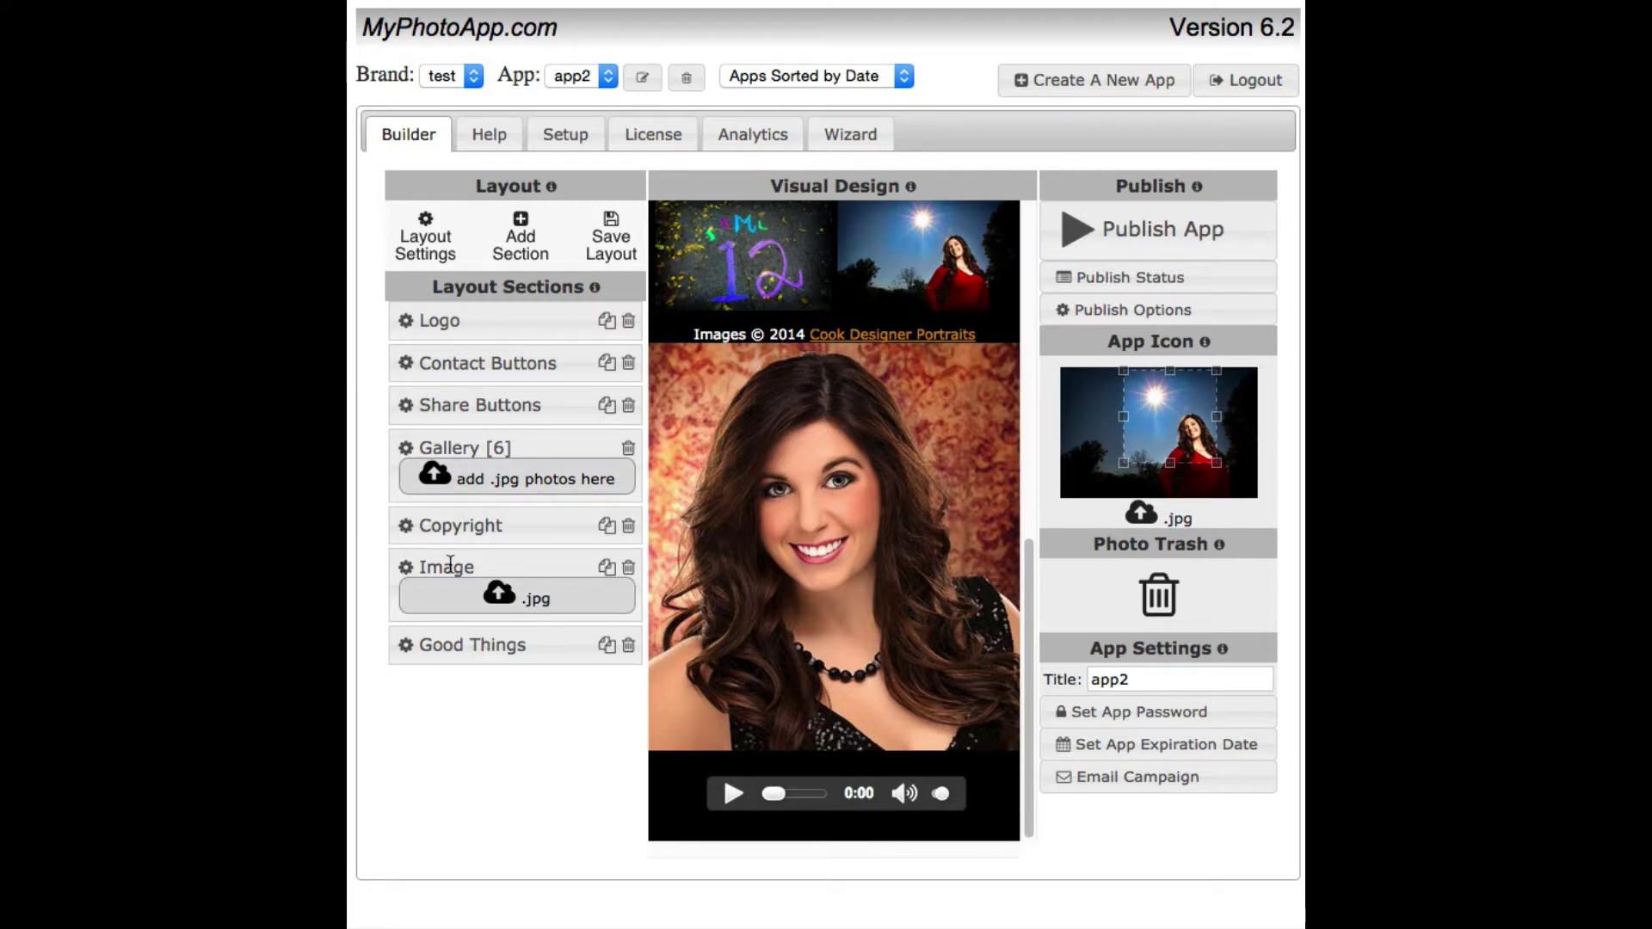
pyautogui.moveTo(450, 562); pyautogui.dragTo(442, 404)
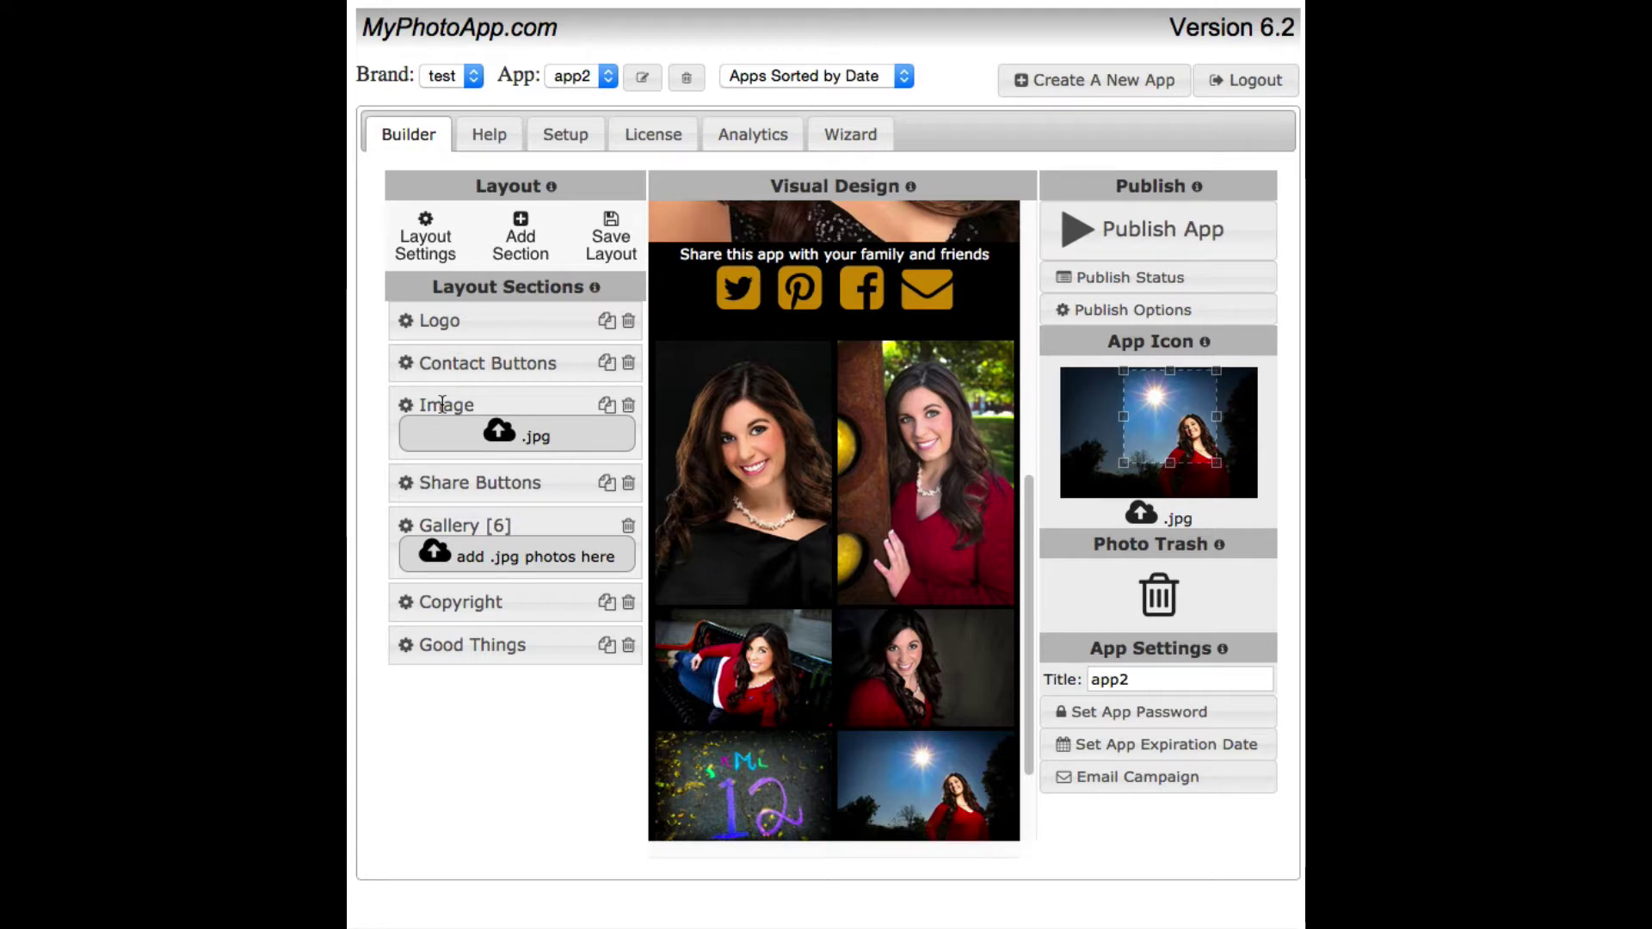
pyautogui.moveTo(442, 406); pyautogui.dragTo(442, 448)
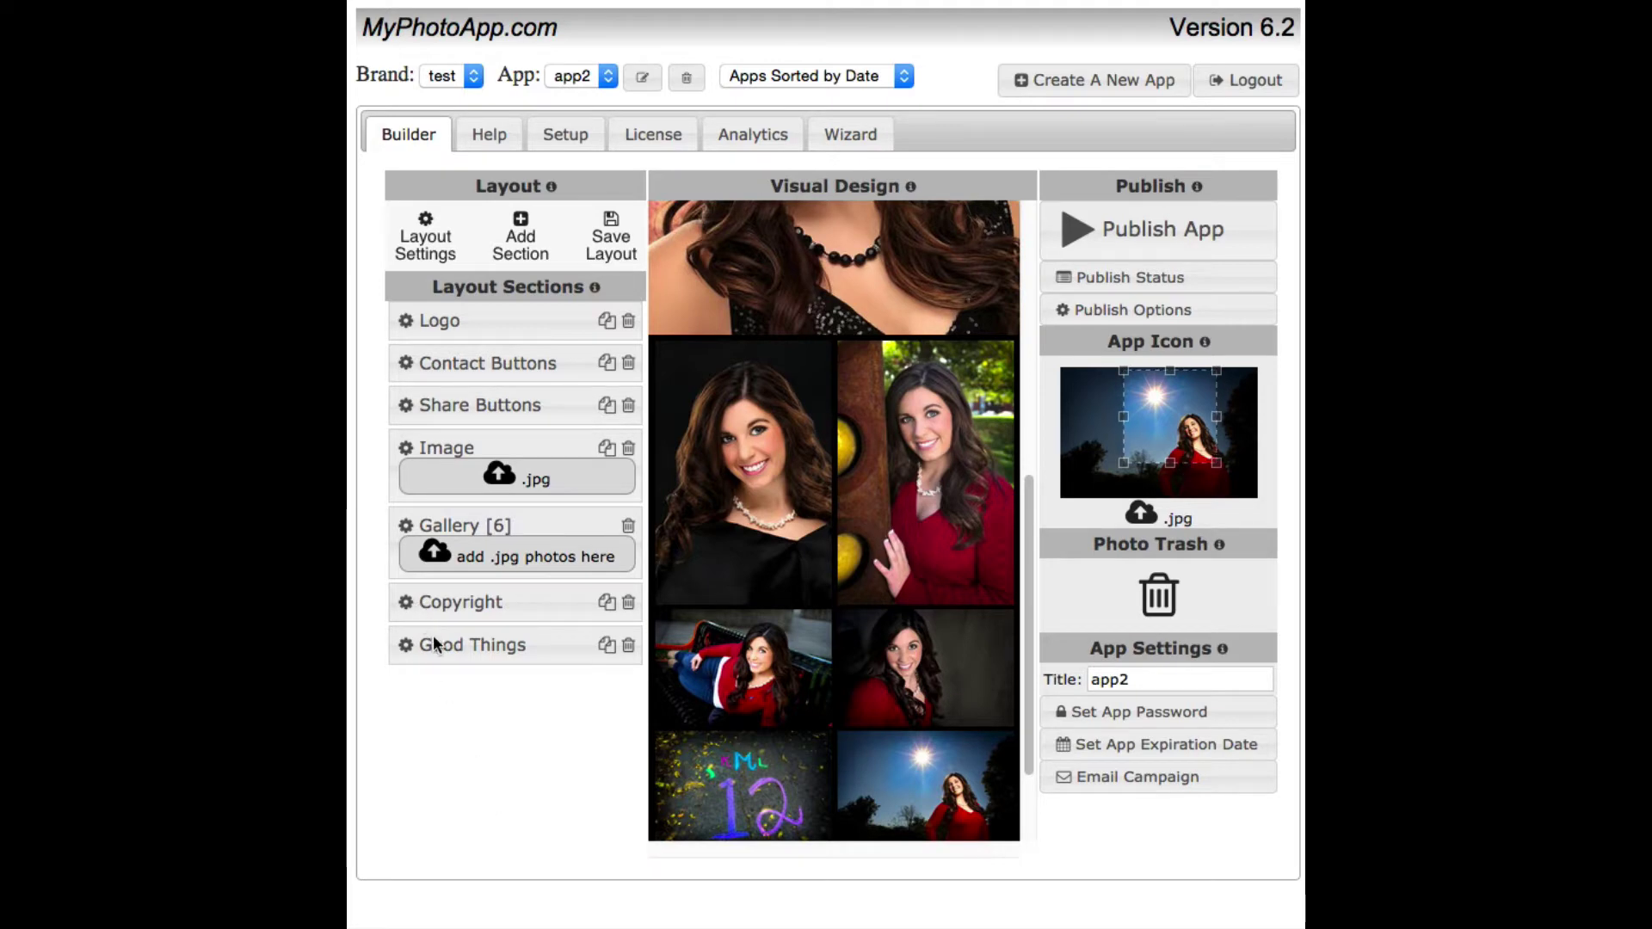
pyautogui.moveTo(433, 643); pyautogui.dragTo(434, 602)
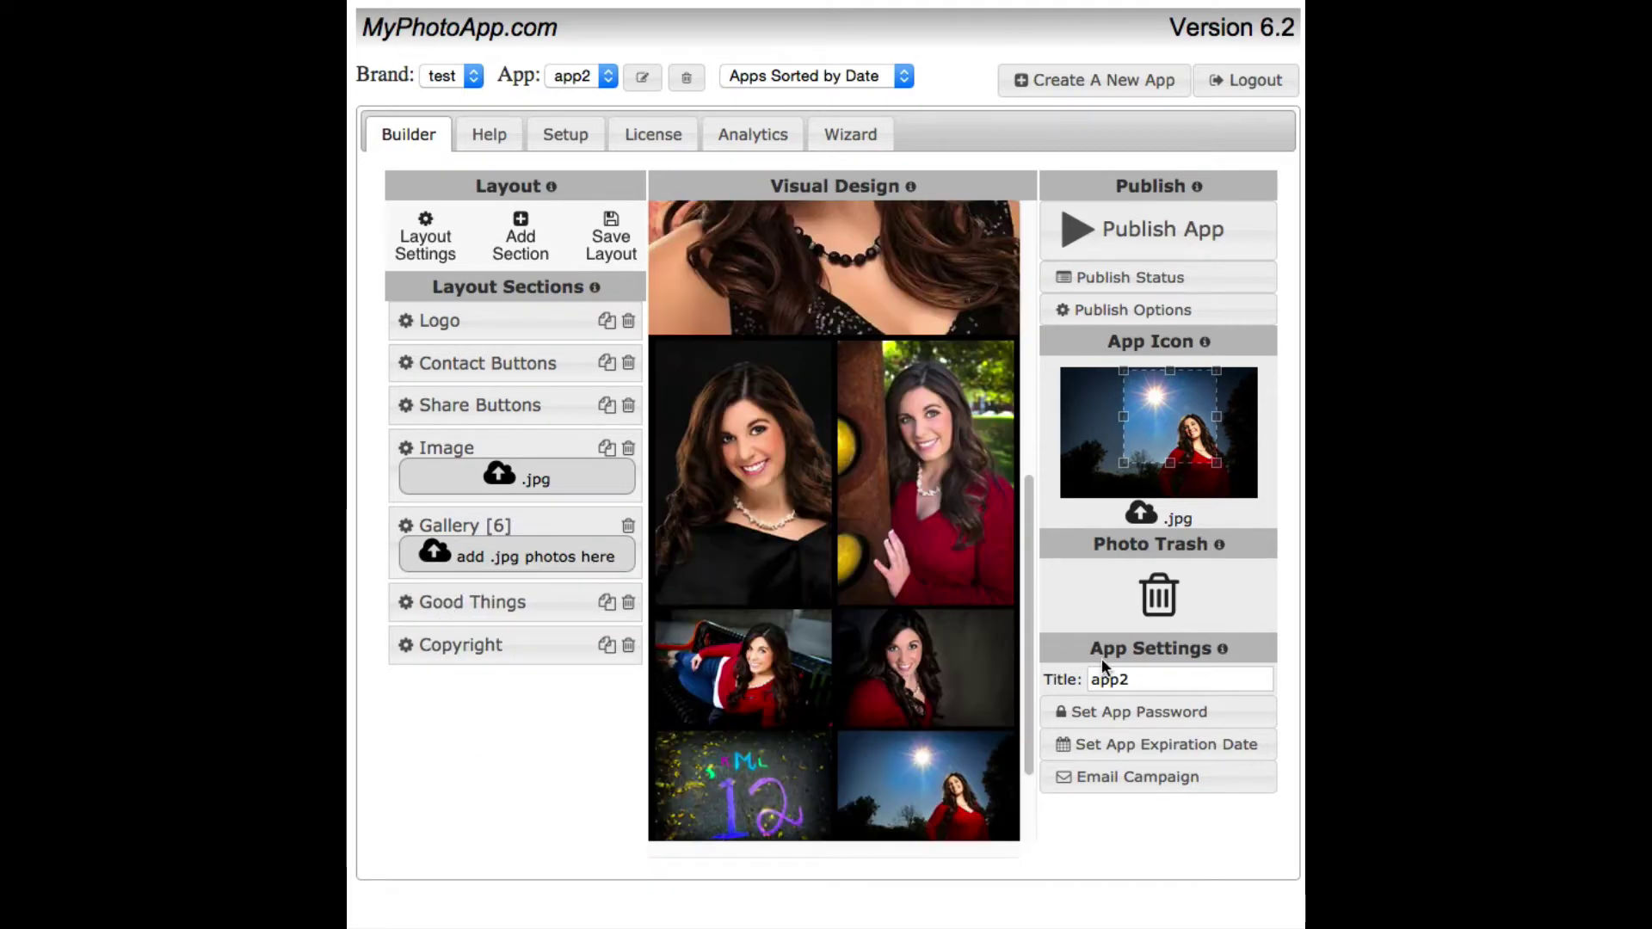
# Step: Review the rearranged app in the preview, and open the Good Things music settings there and save them as they are
pyautogui.moveTo(1025, 704); pyautogui.dragTo(1008, 370)
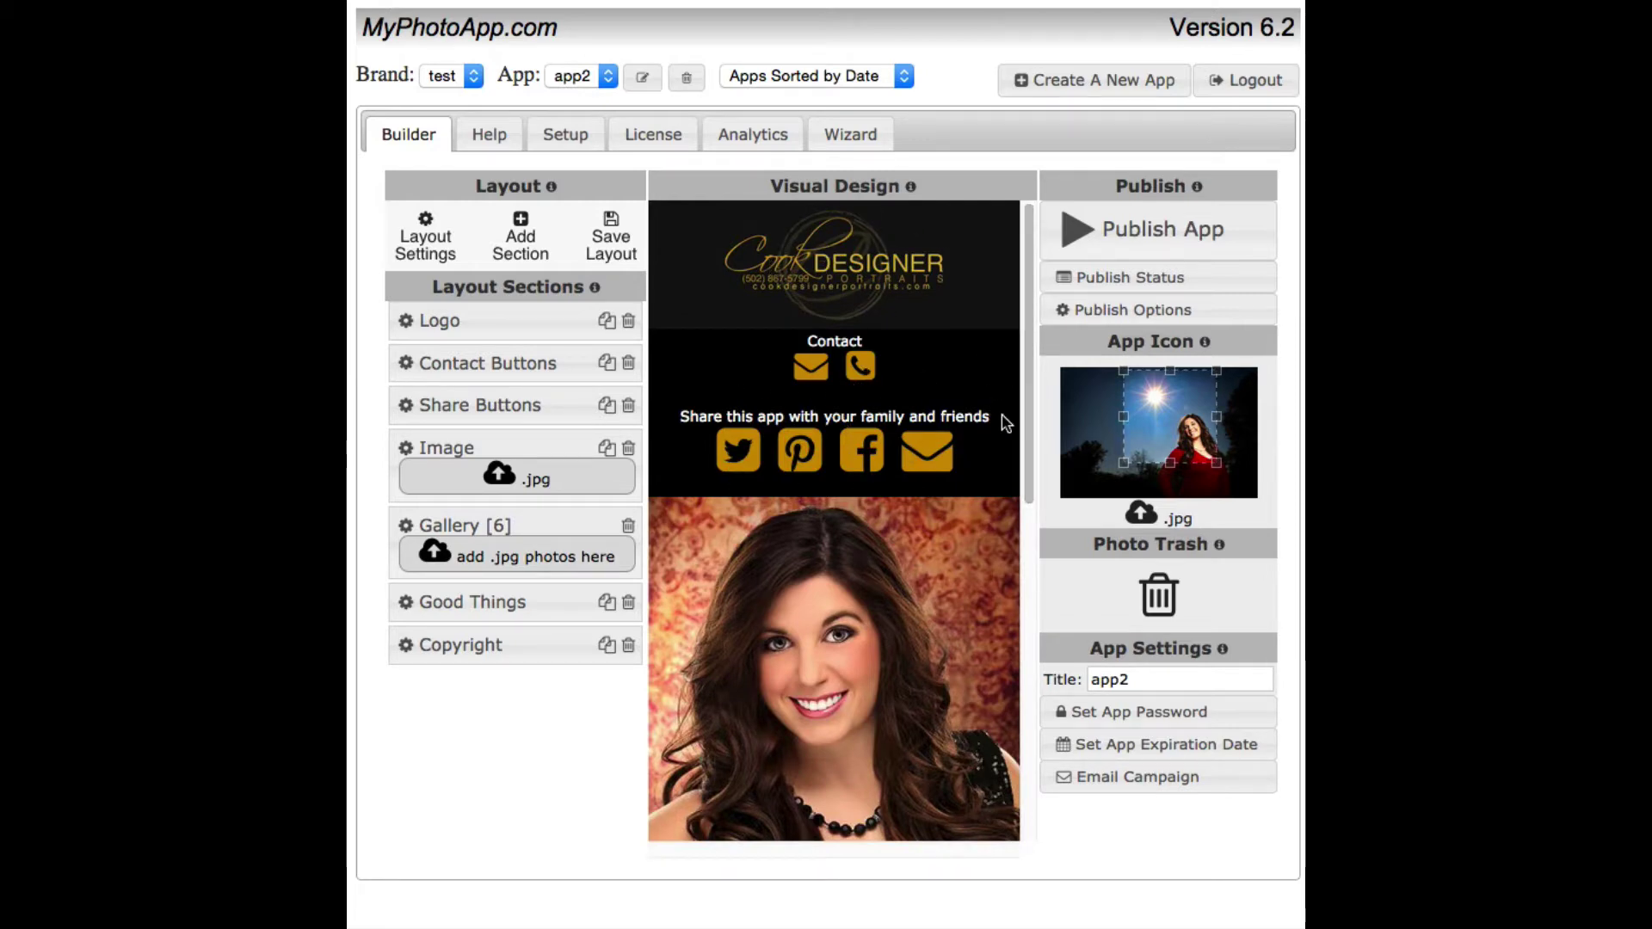
pyautogui.moveTo(1025, 384); pyautogui.dragTo(1041, 504)
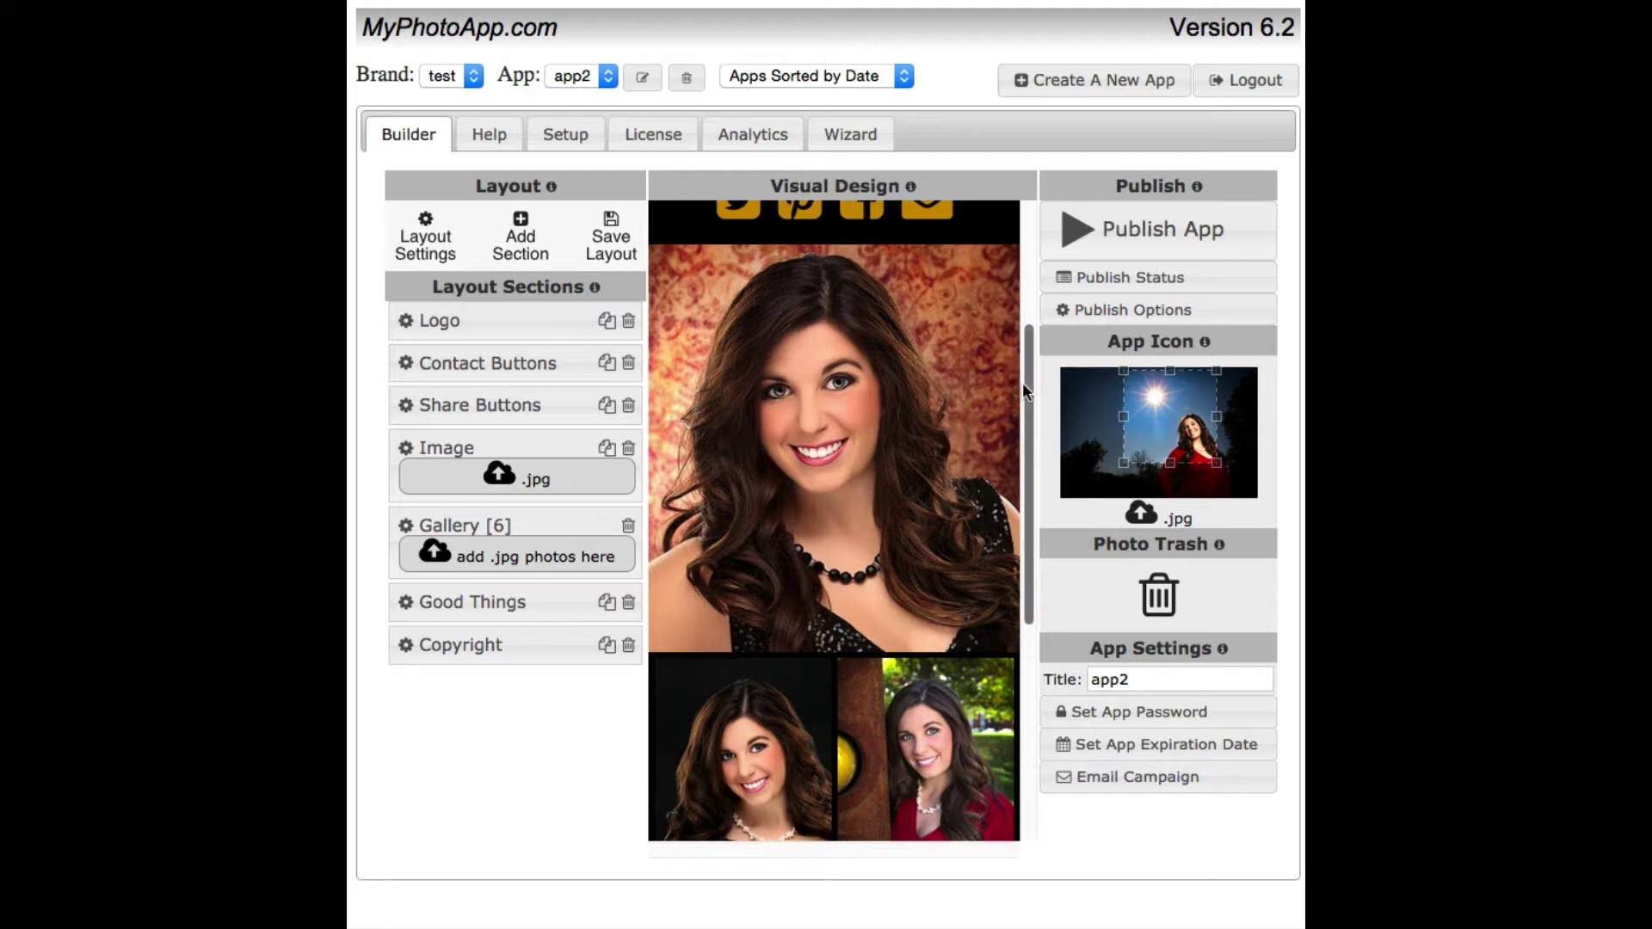
pyautogui.moveTo(1022, 382); pyautogui.dragTo(1015, 675)
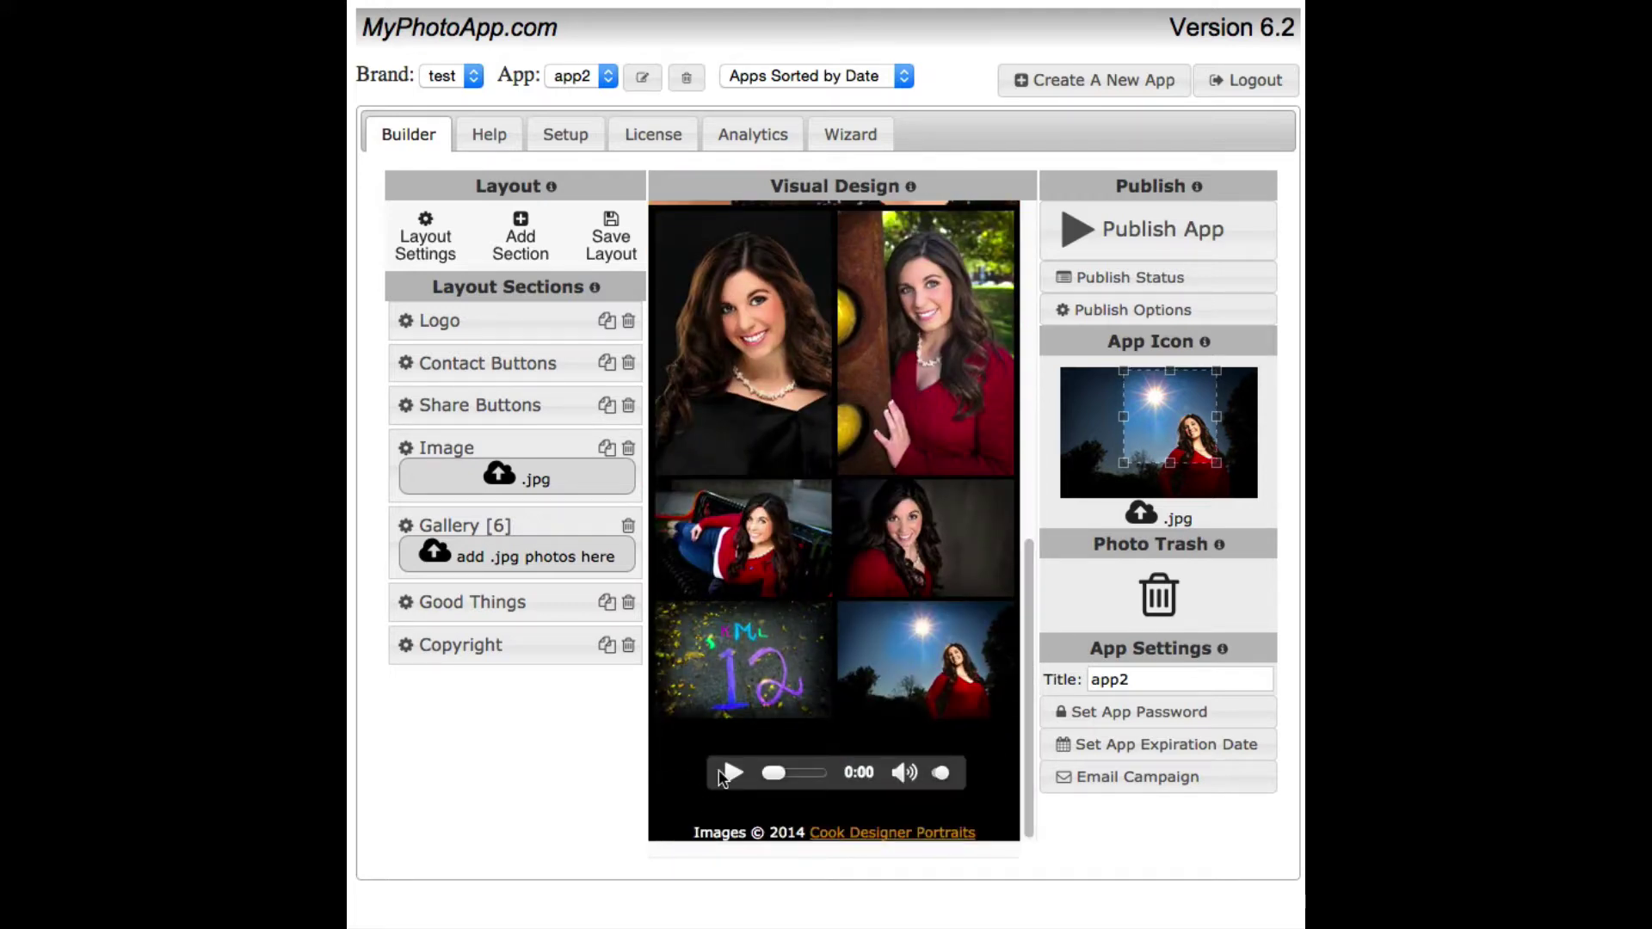
pyautogui.click(819, 784)
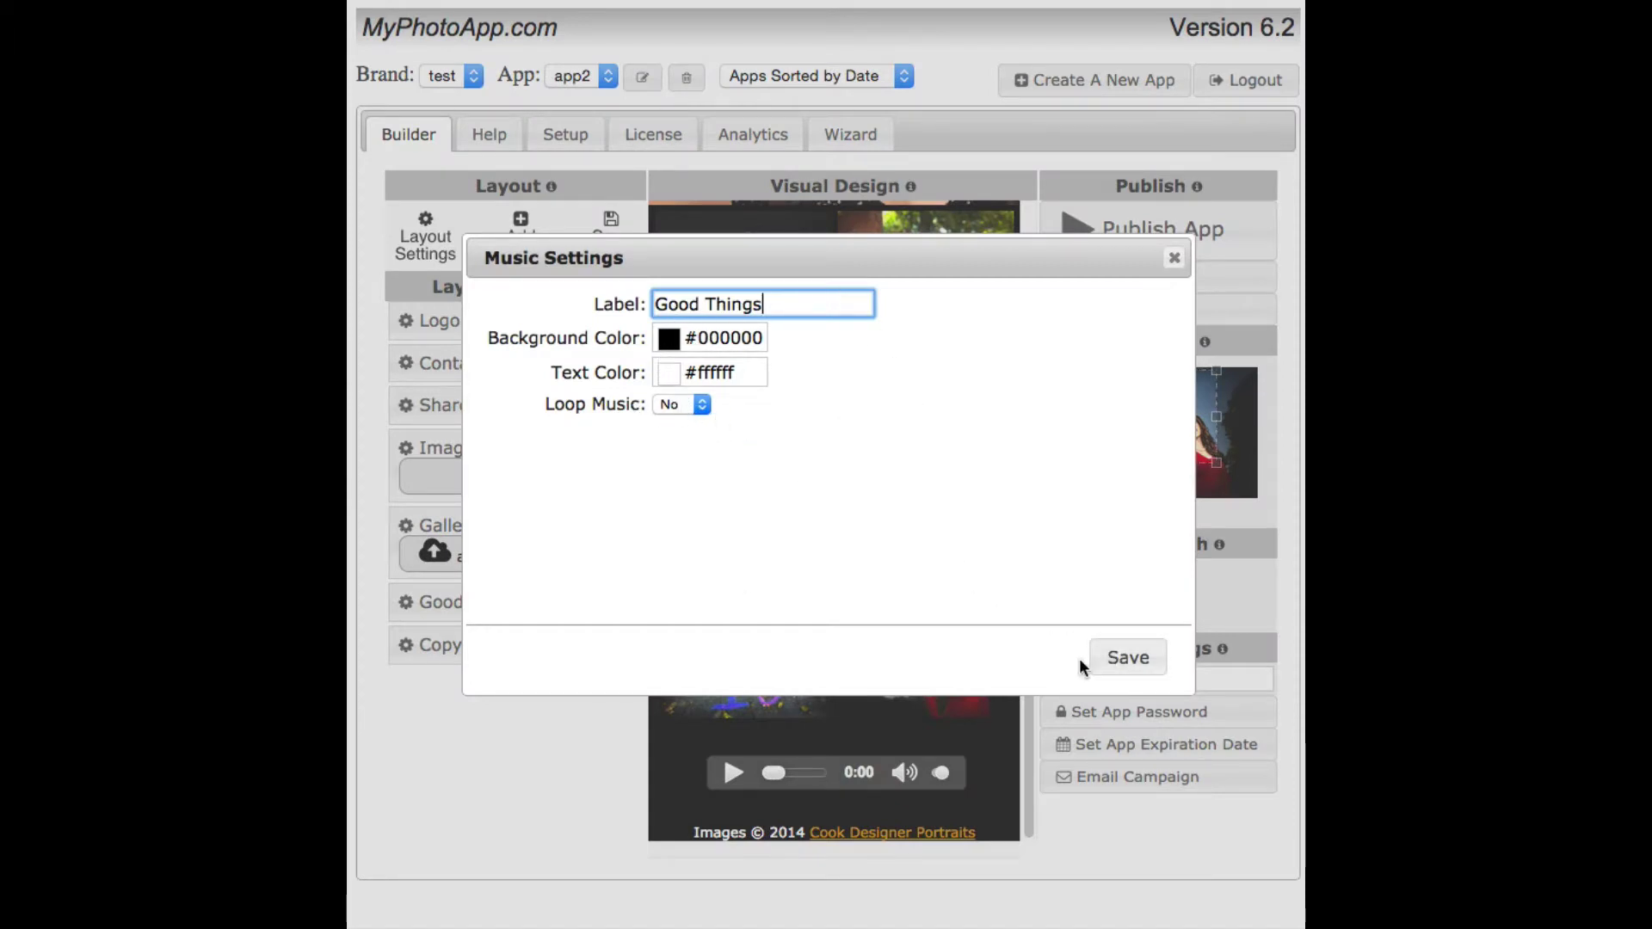
pyautogui.click(1127, 656)
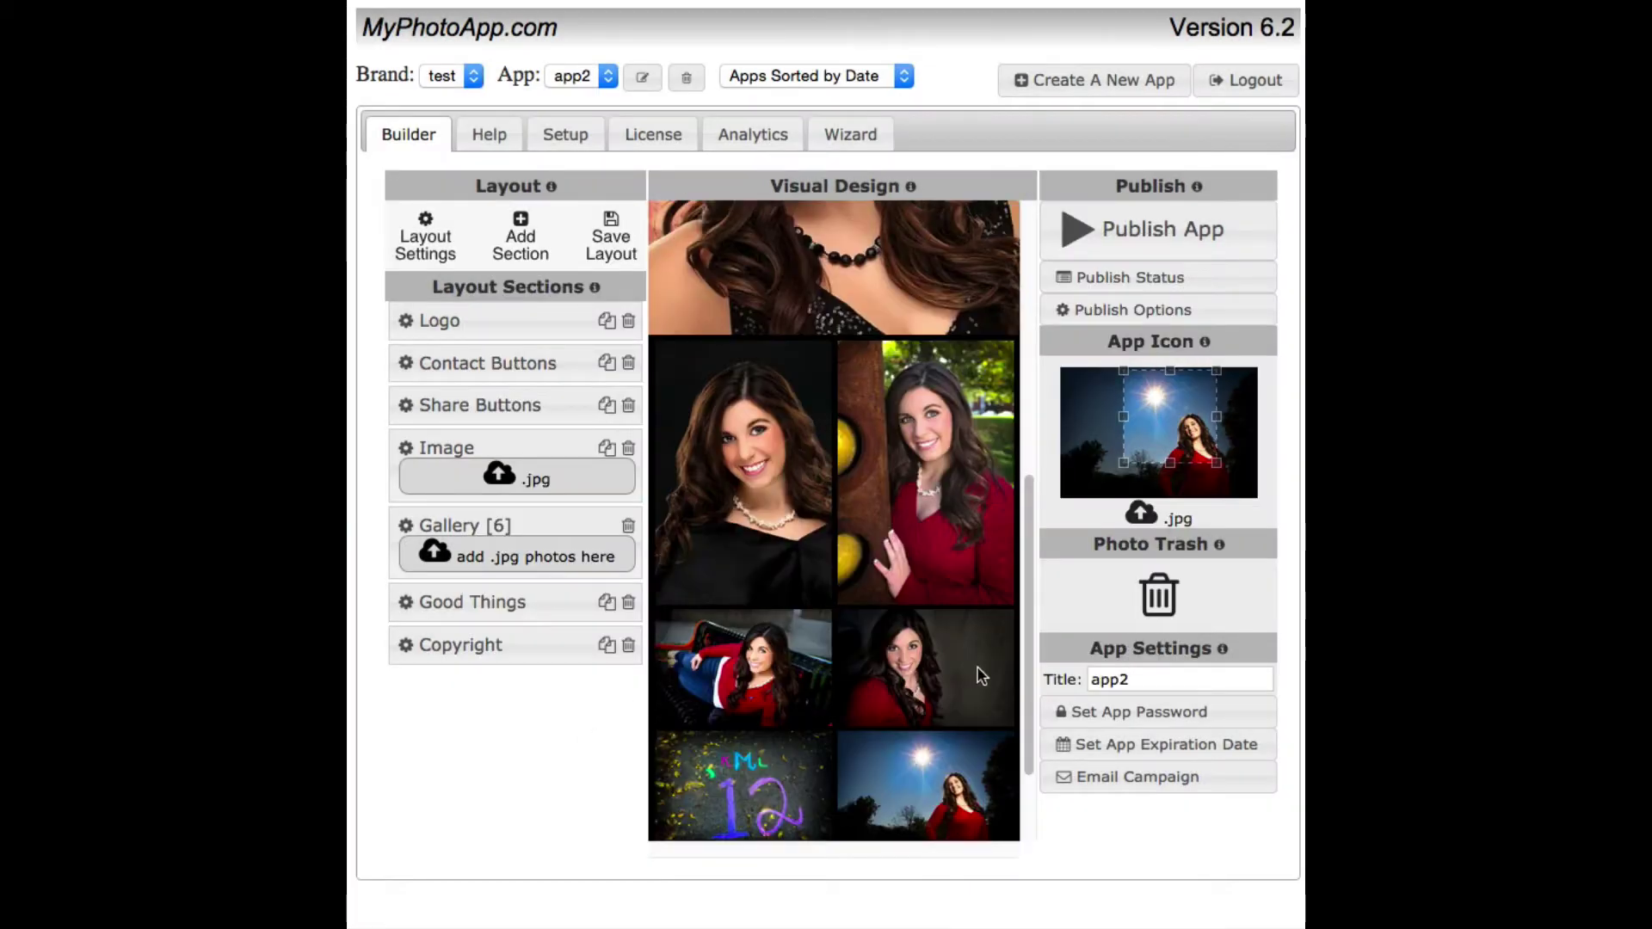
pyautogui.scroll(10, 1022, 606)
pyautogui.scroll(-5, 1022, 465)
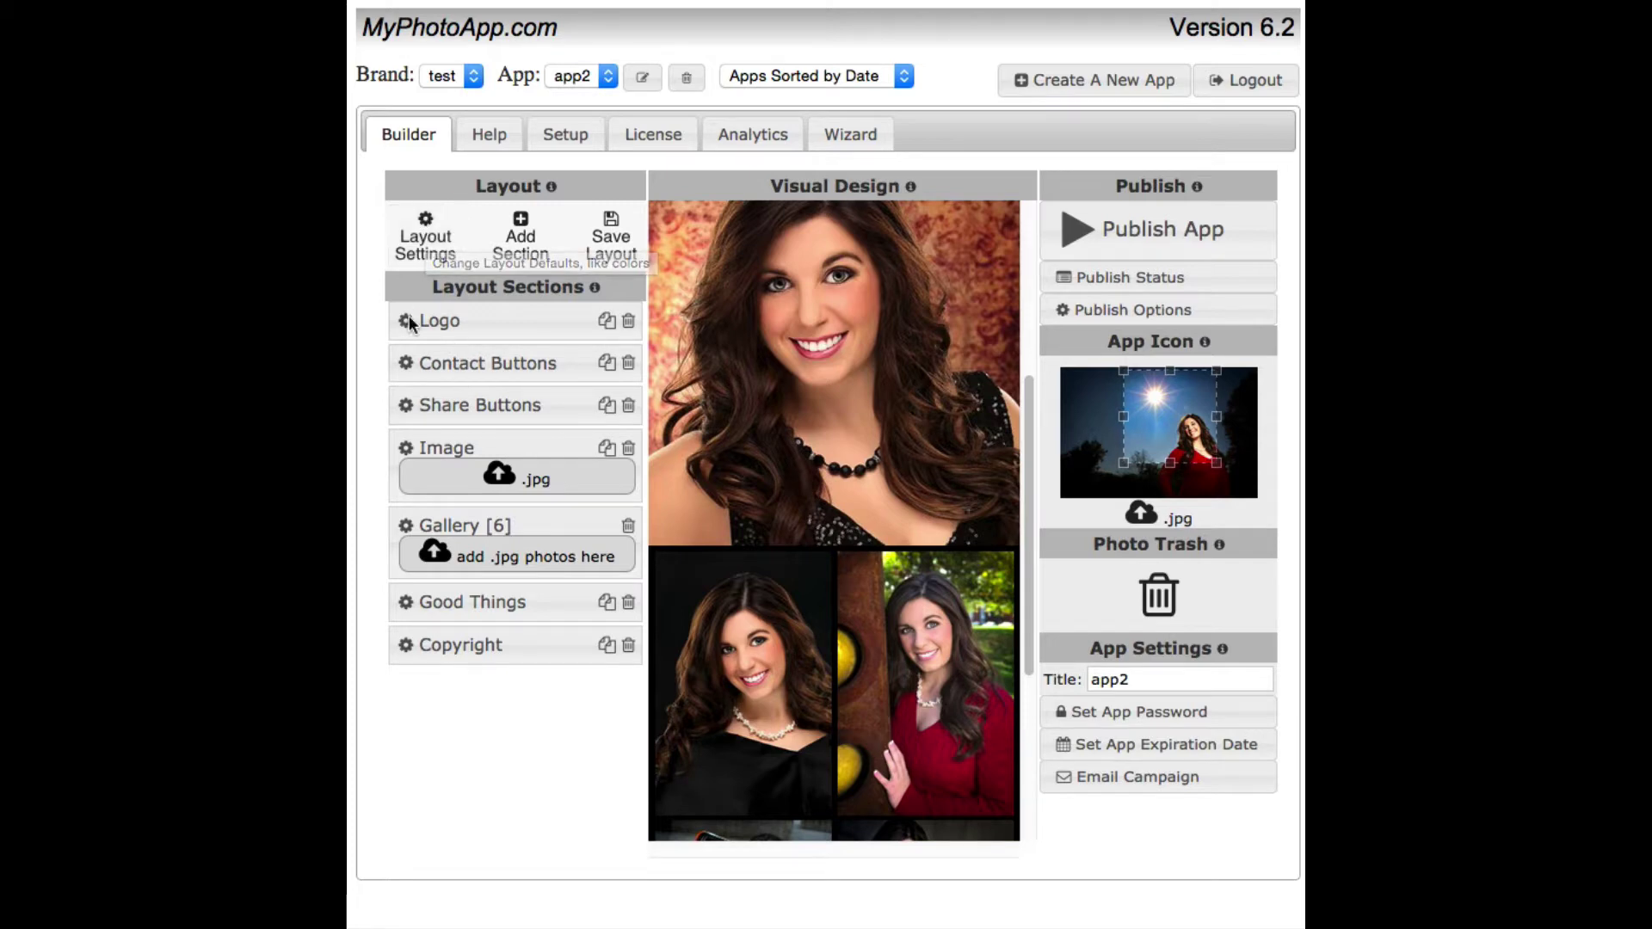
# Step: Examine the Contact Buttons settings and the Color and SEO options of the layout settings, closing them without saving
pyautogui.click(406, 363)
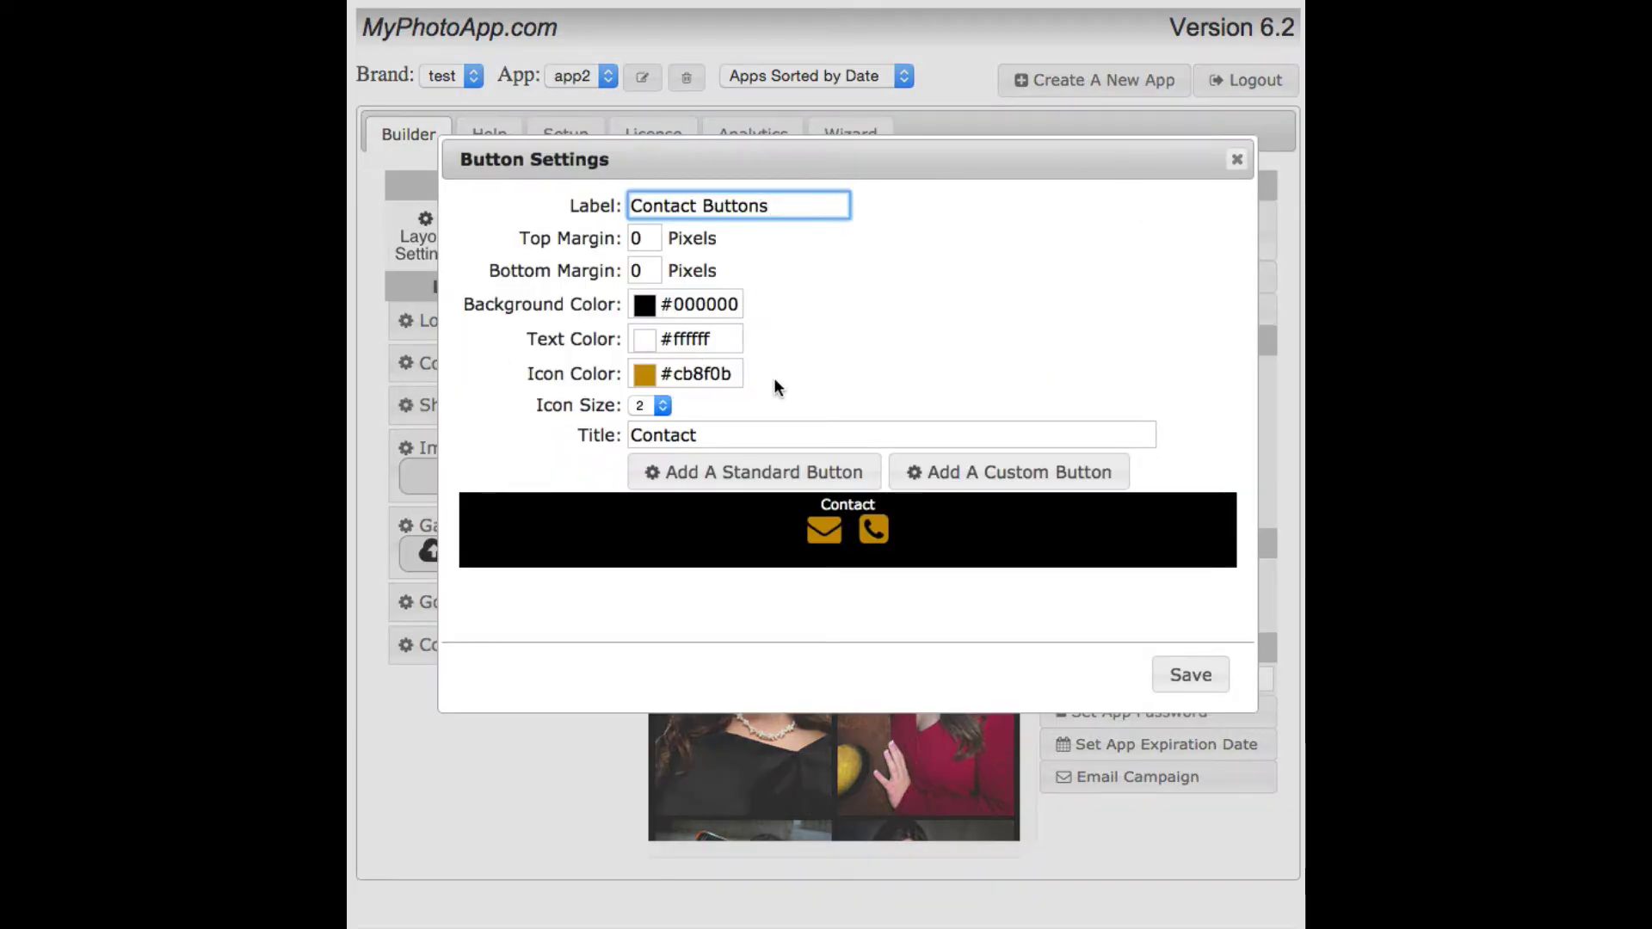
pyautogui.click(1236, 162)
pyautogui.click(423, 225)
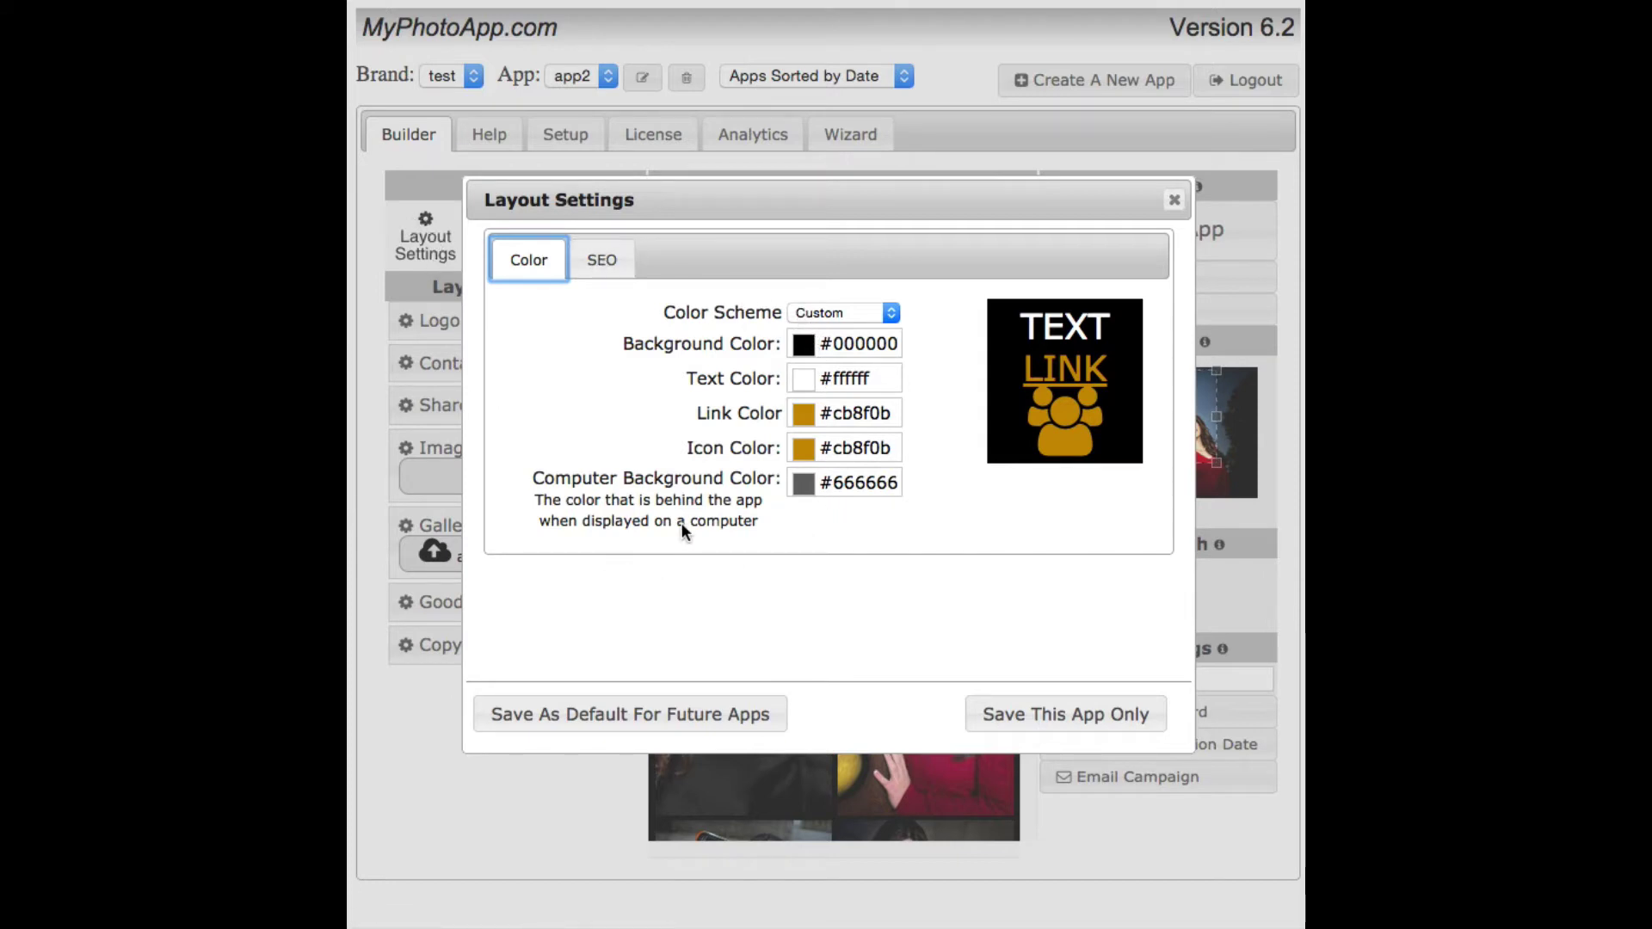
pyautogui.click(599, 259)
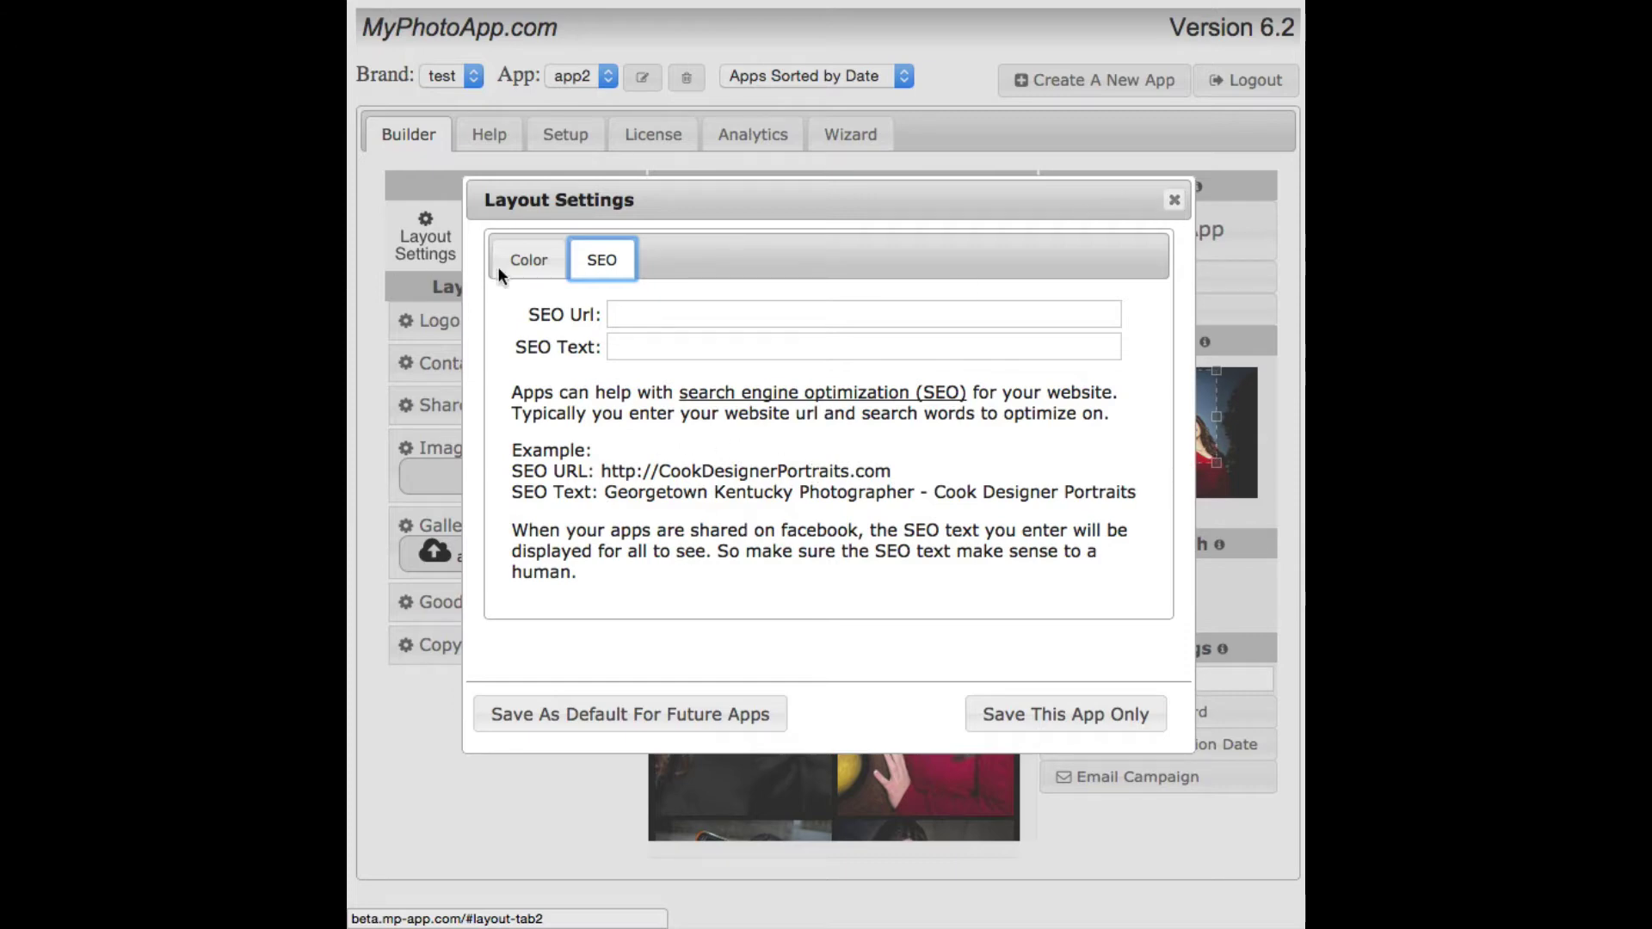
pyautogui.click(524, 262)
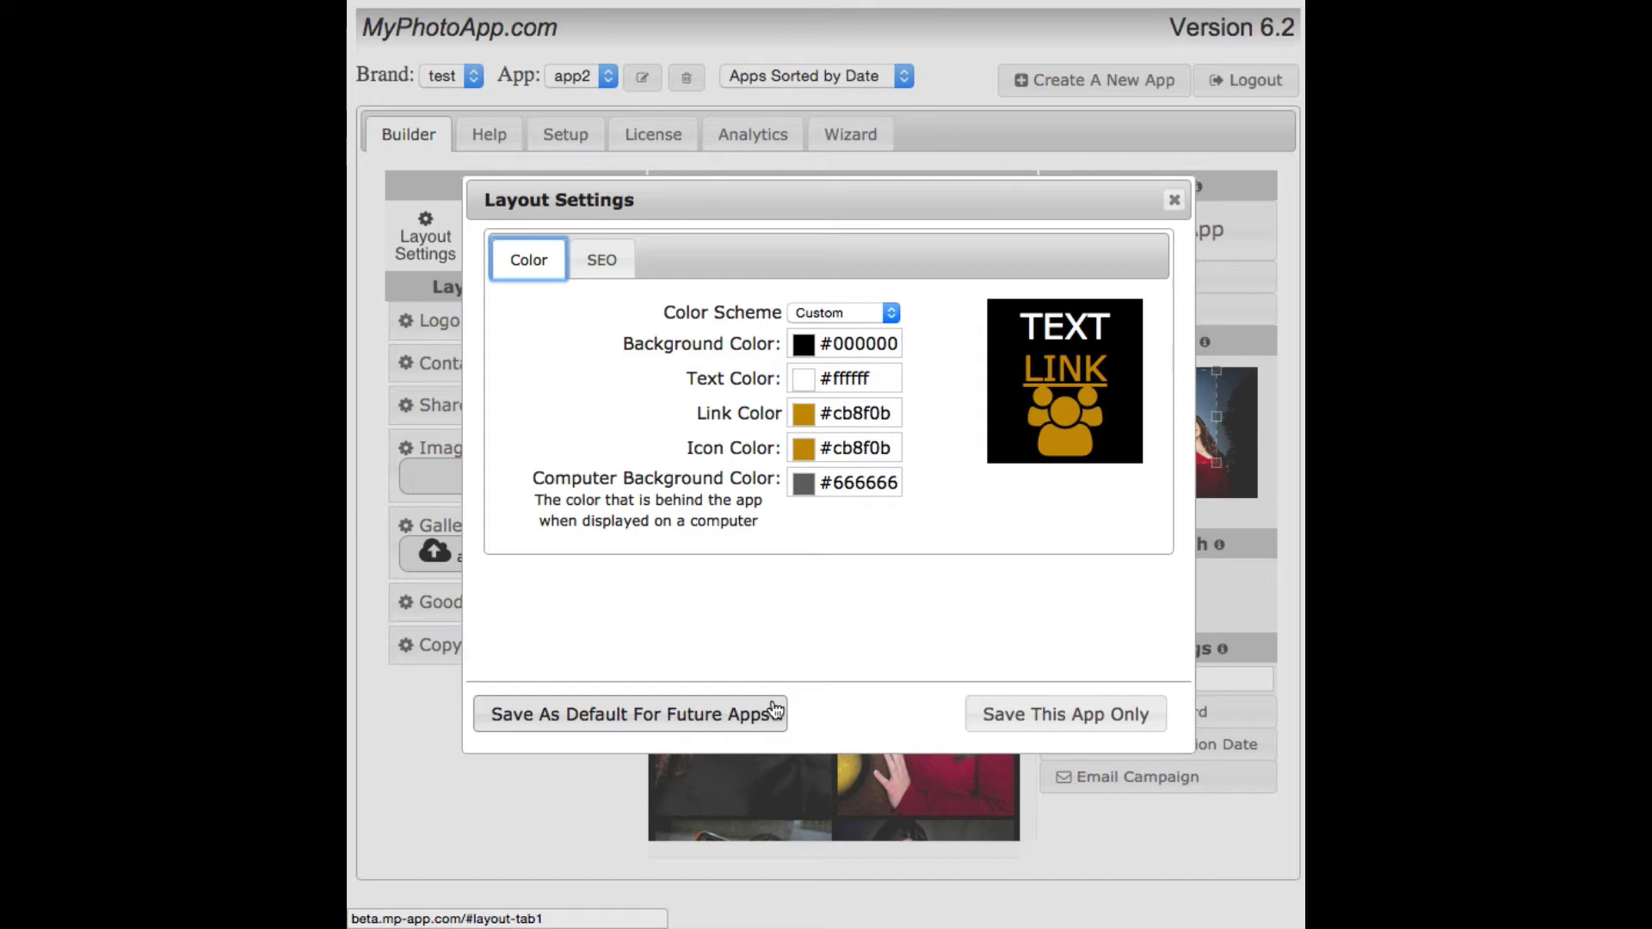
pyautogui.click(1174, 203)
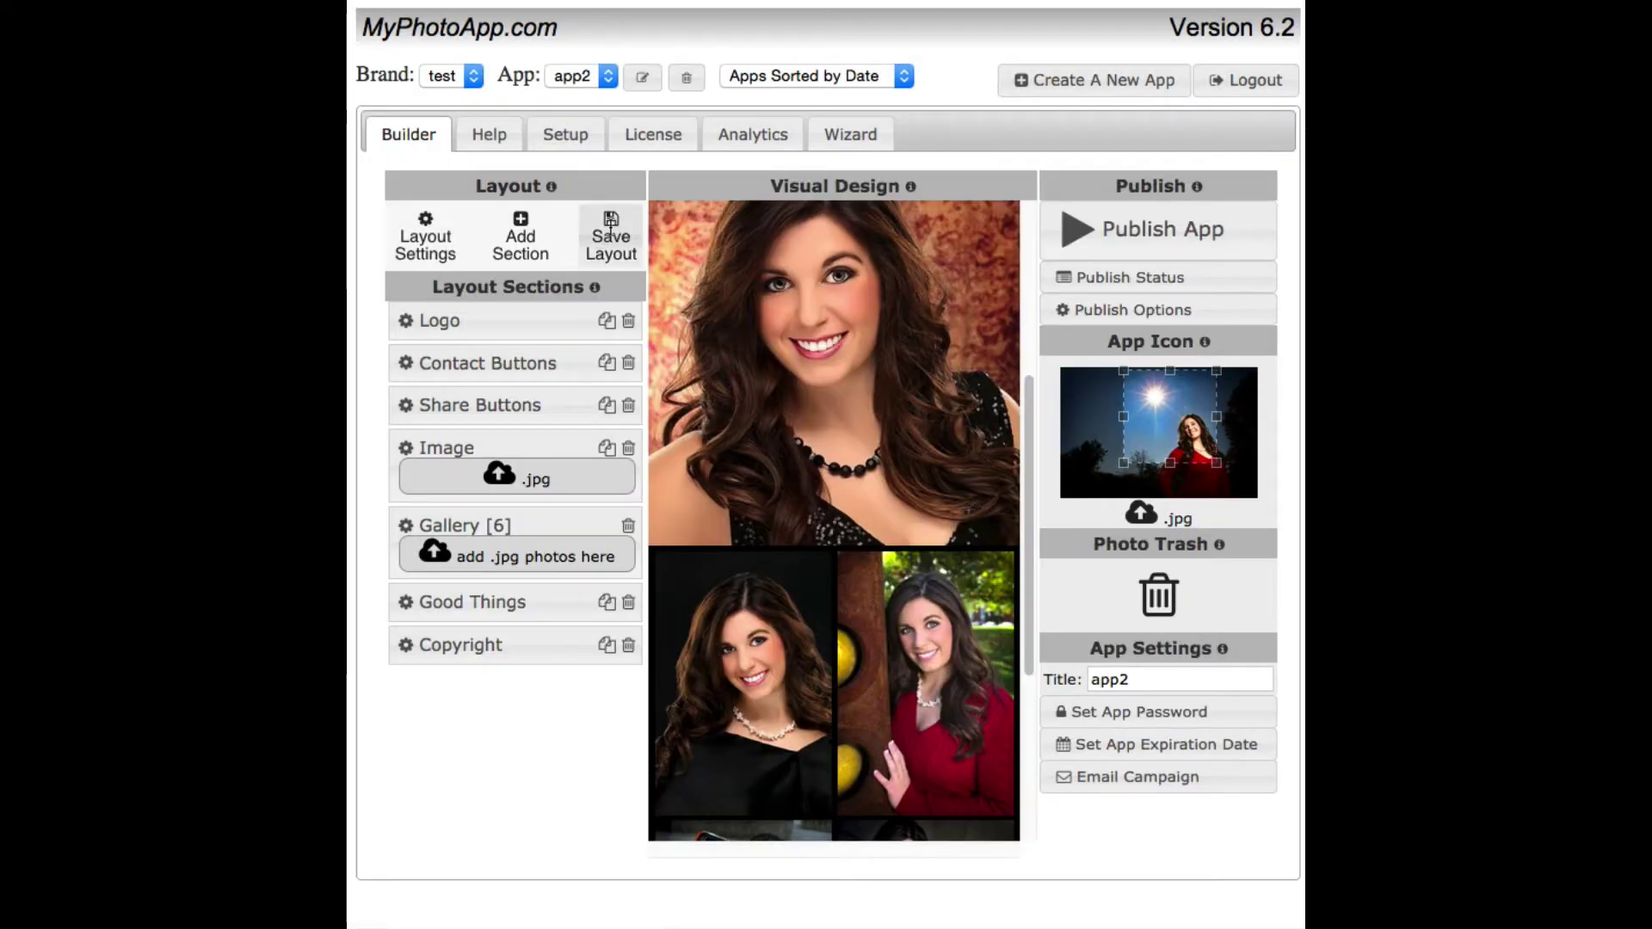
pyautogui.click(425, 237)
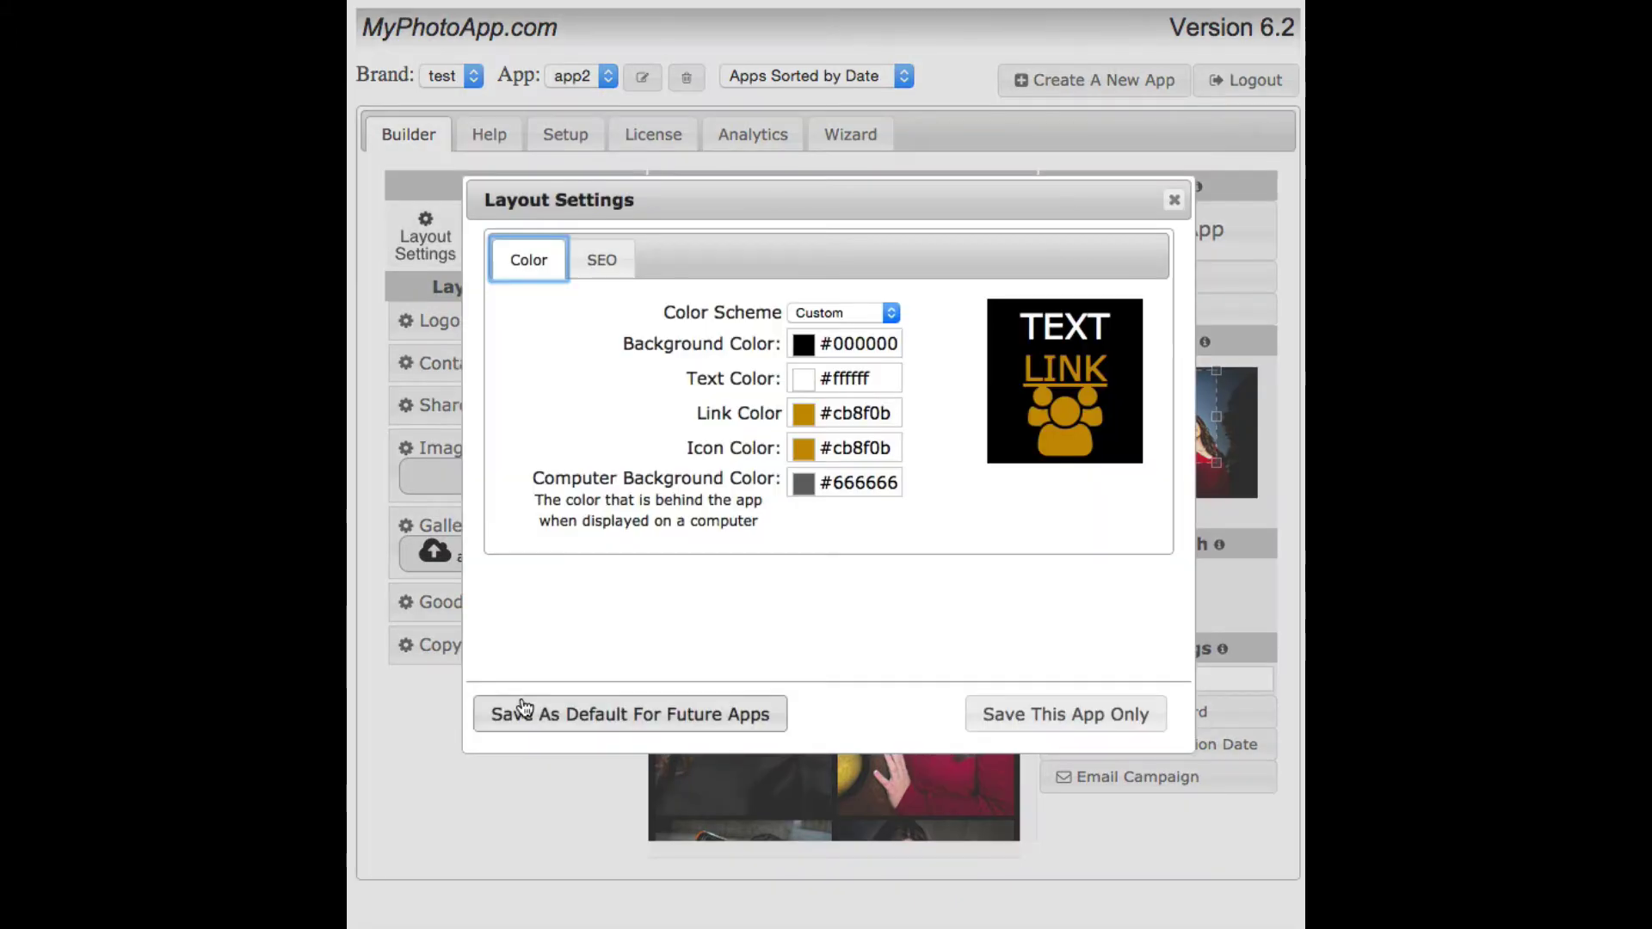
pyautogui.click(1175, 200)
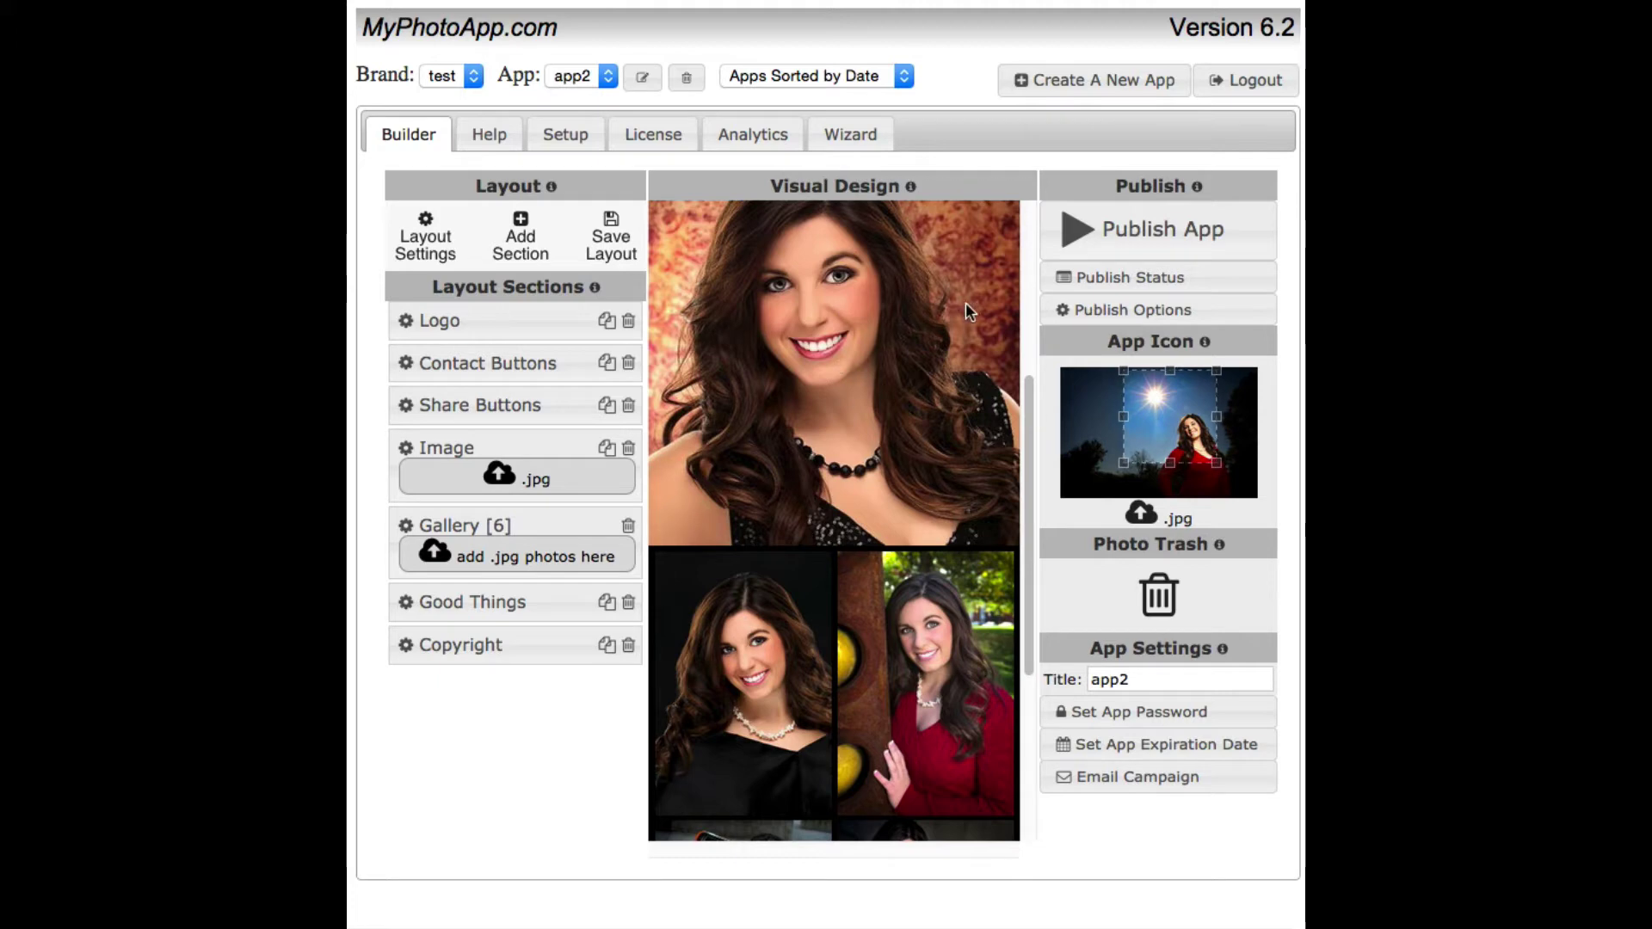
# Step: Open the Share Buttons settings from the app preview to examine them, and close them without saving
pyautogui.moveTo(1023, 412); pyautogui.dragTo(1025, 232)
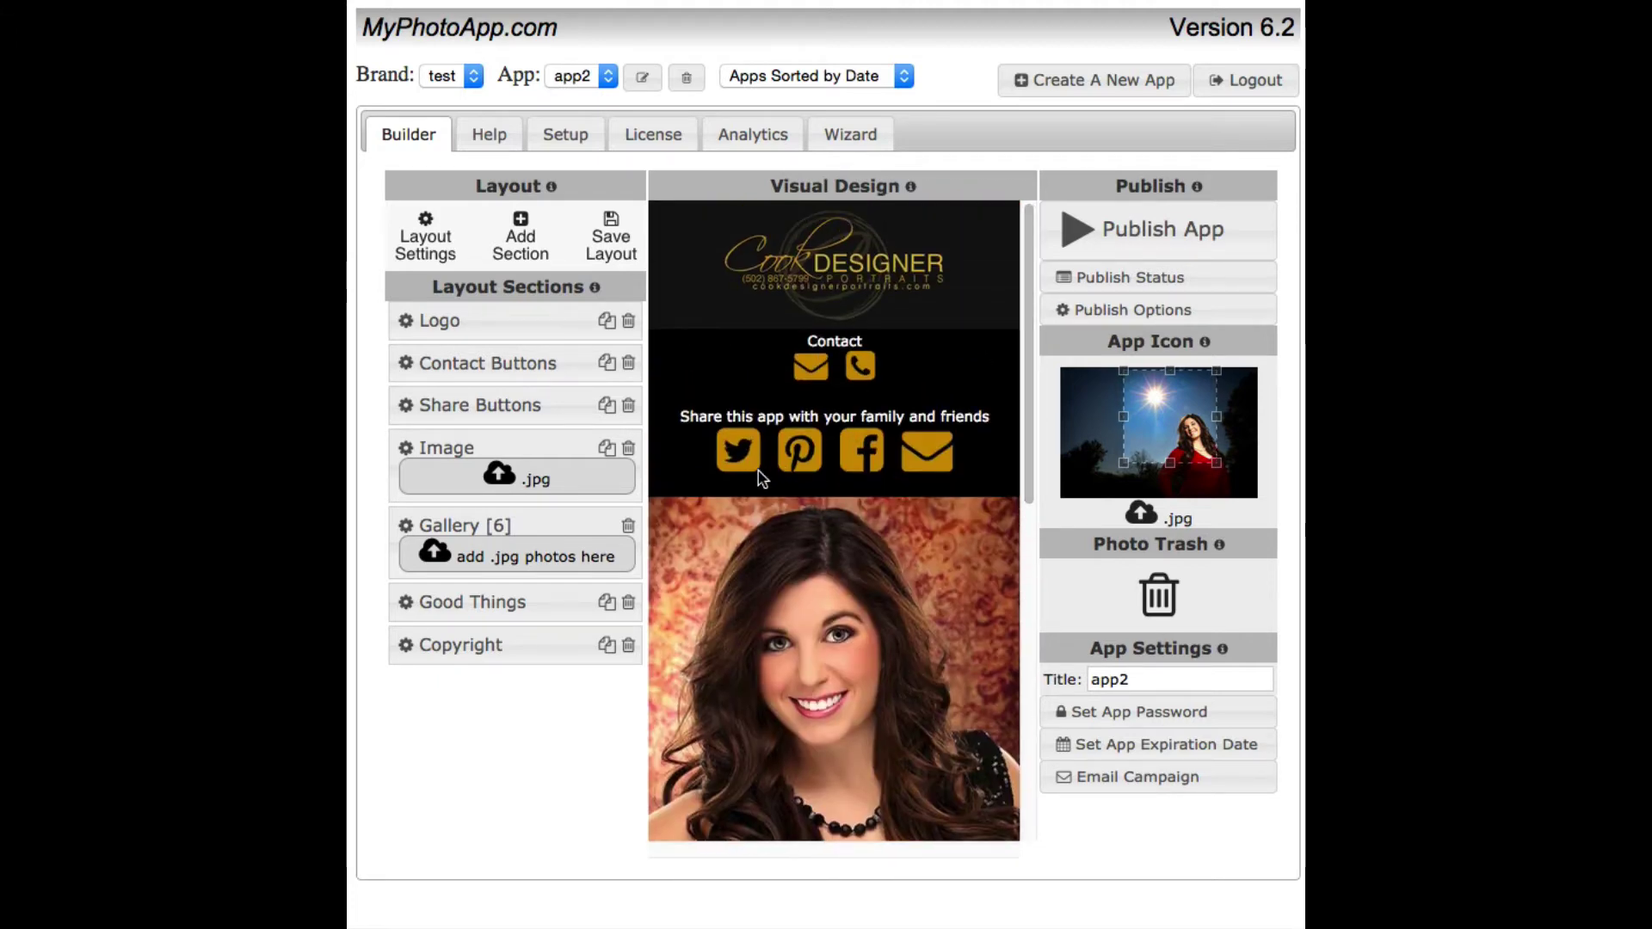
pyautogui.click(839, 456)
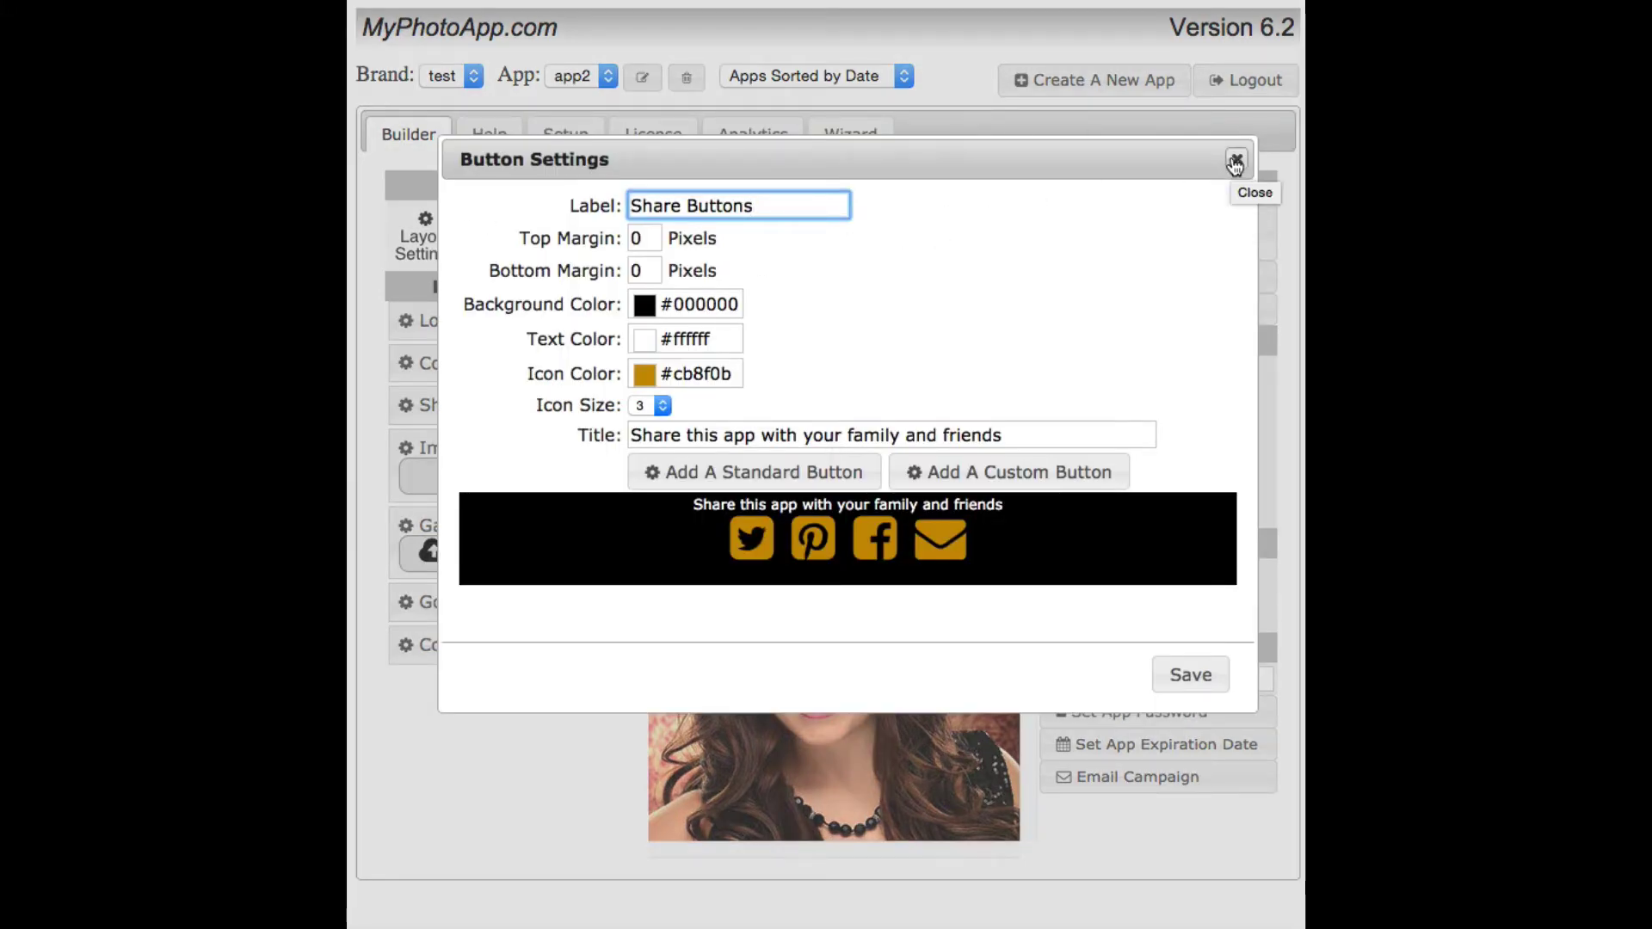
pyautogui.click(1235, 163)
# Step: Move the black-dress portrait below the red-sweater outdoor portrait in the gallery's first column
pyautogui.moveTo(1033, 410); pyautogui.dragTo(1079, 807)
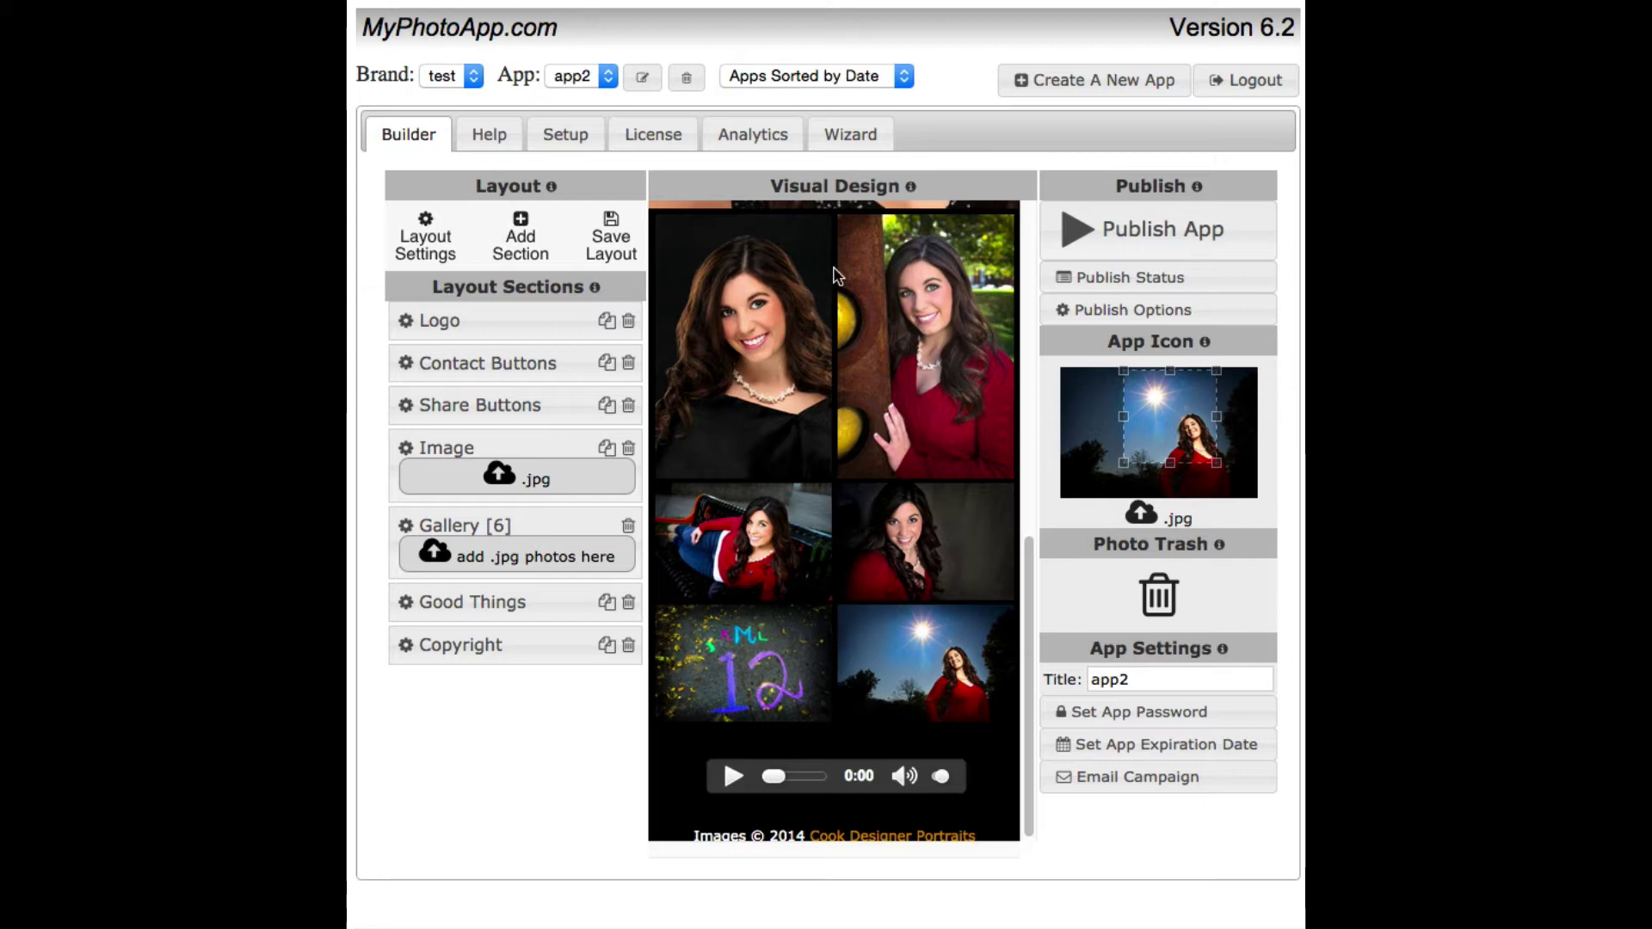
pyautogui.moveTo(750, 318); pyautogui.dragTo(869, 645)
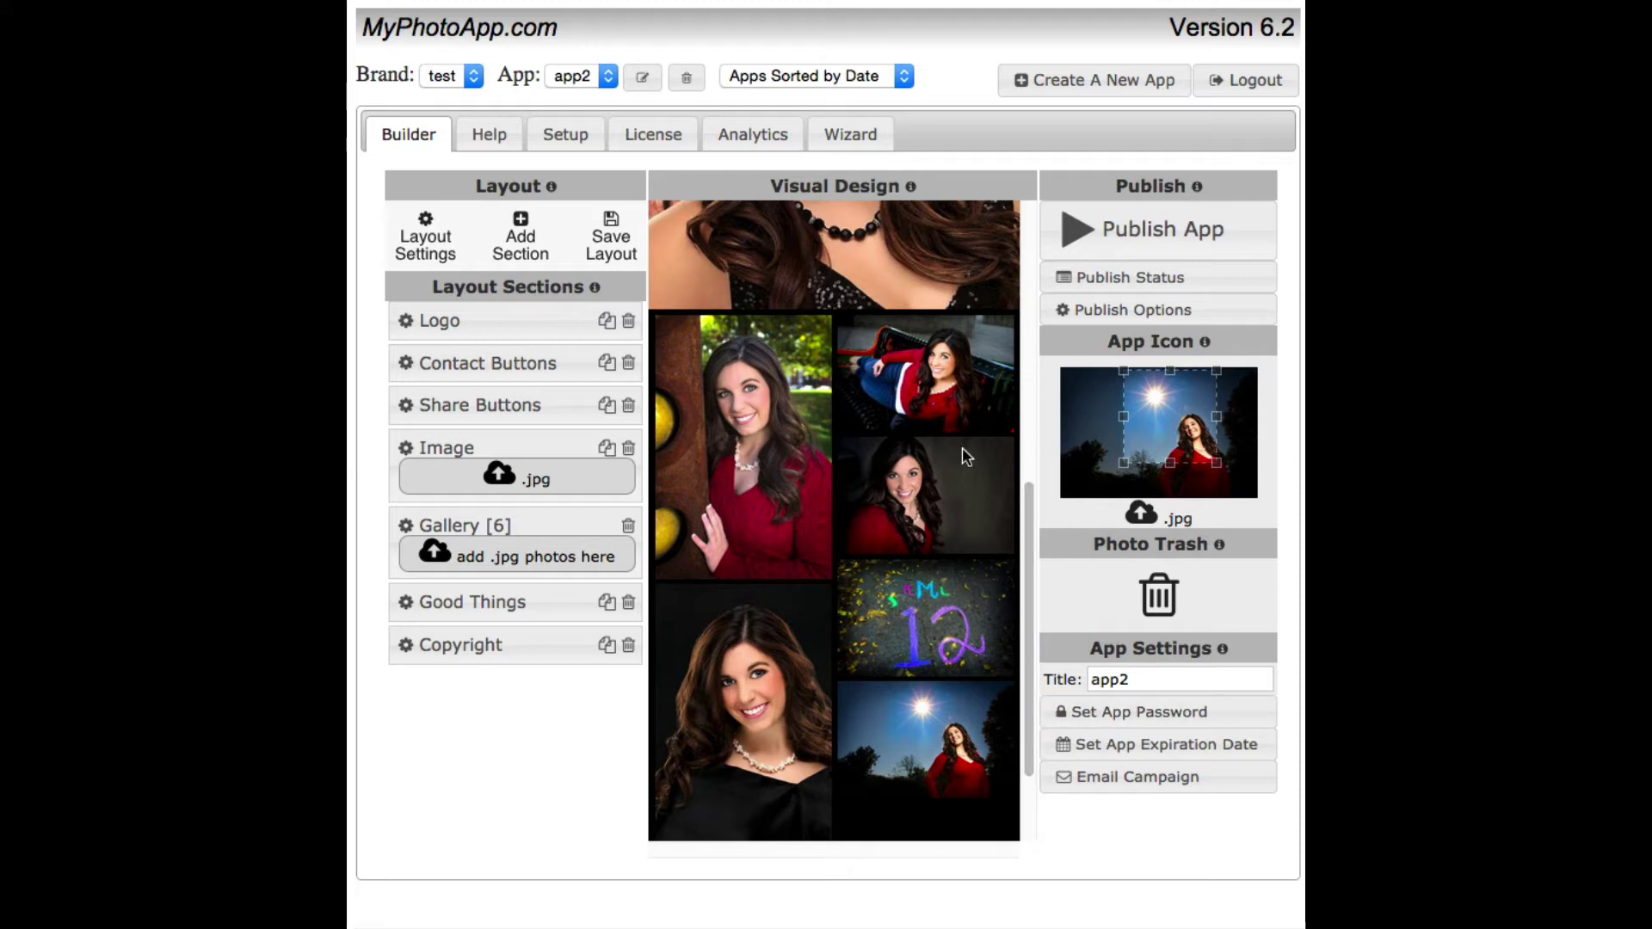
pyautogui.moveTo(1030, 614); pyautogui.dragTo(1036, 649)
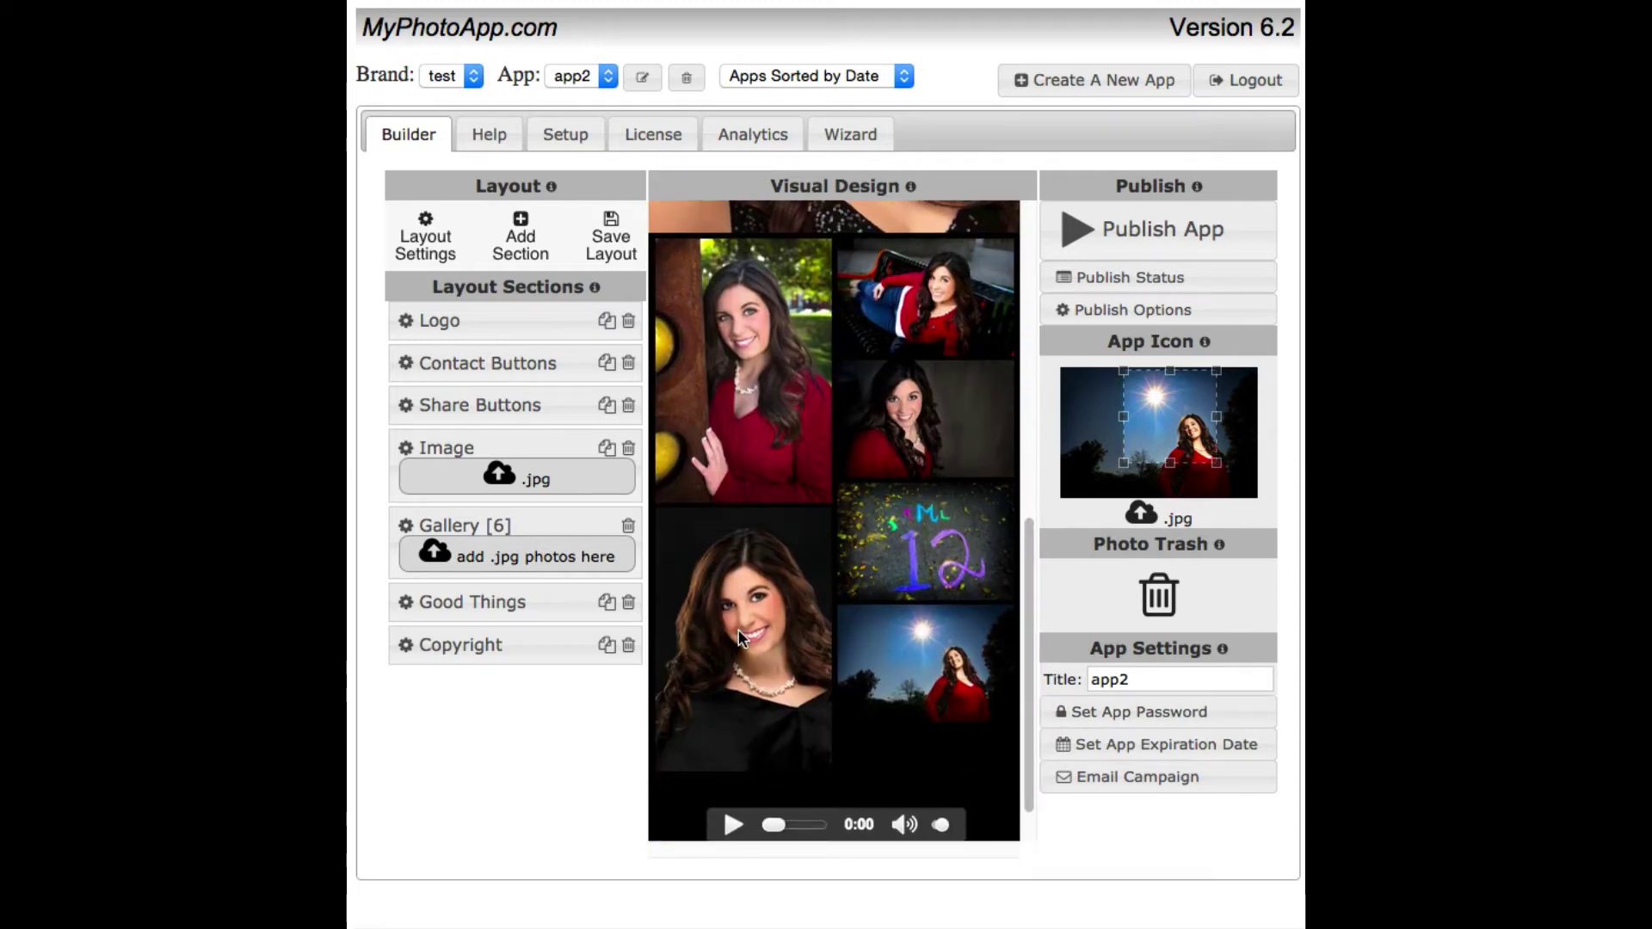
pyautogui.moveTo(738, 628)
pyautogui.mouseDown()
pyautogui.moveTo(1195, 473)
pyautogui.moveTo(809, 579)
pyautogui.moveTo(757, 672)
pyautogui.moveTo(731, 648)
pyautogui.mouseUp()
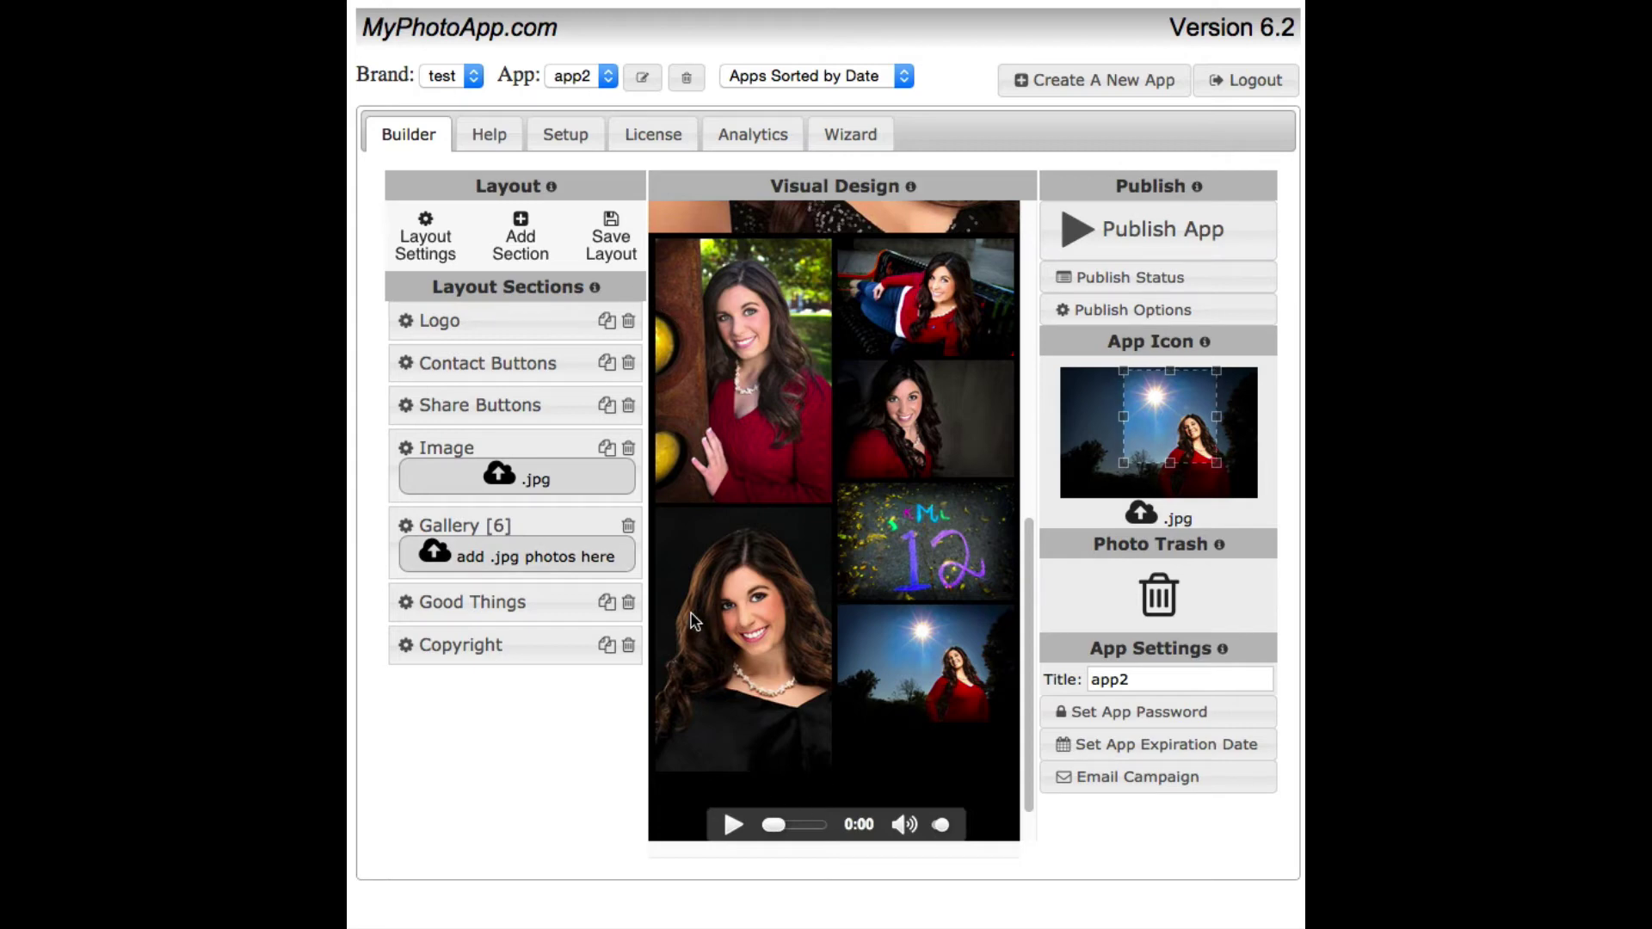
# Step: Publish the app and select the whole sample client email text in the publish status
pyautogui.click(1072, 234)
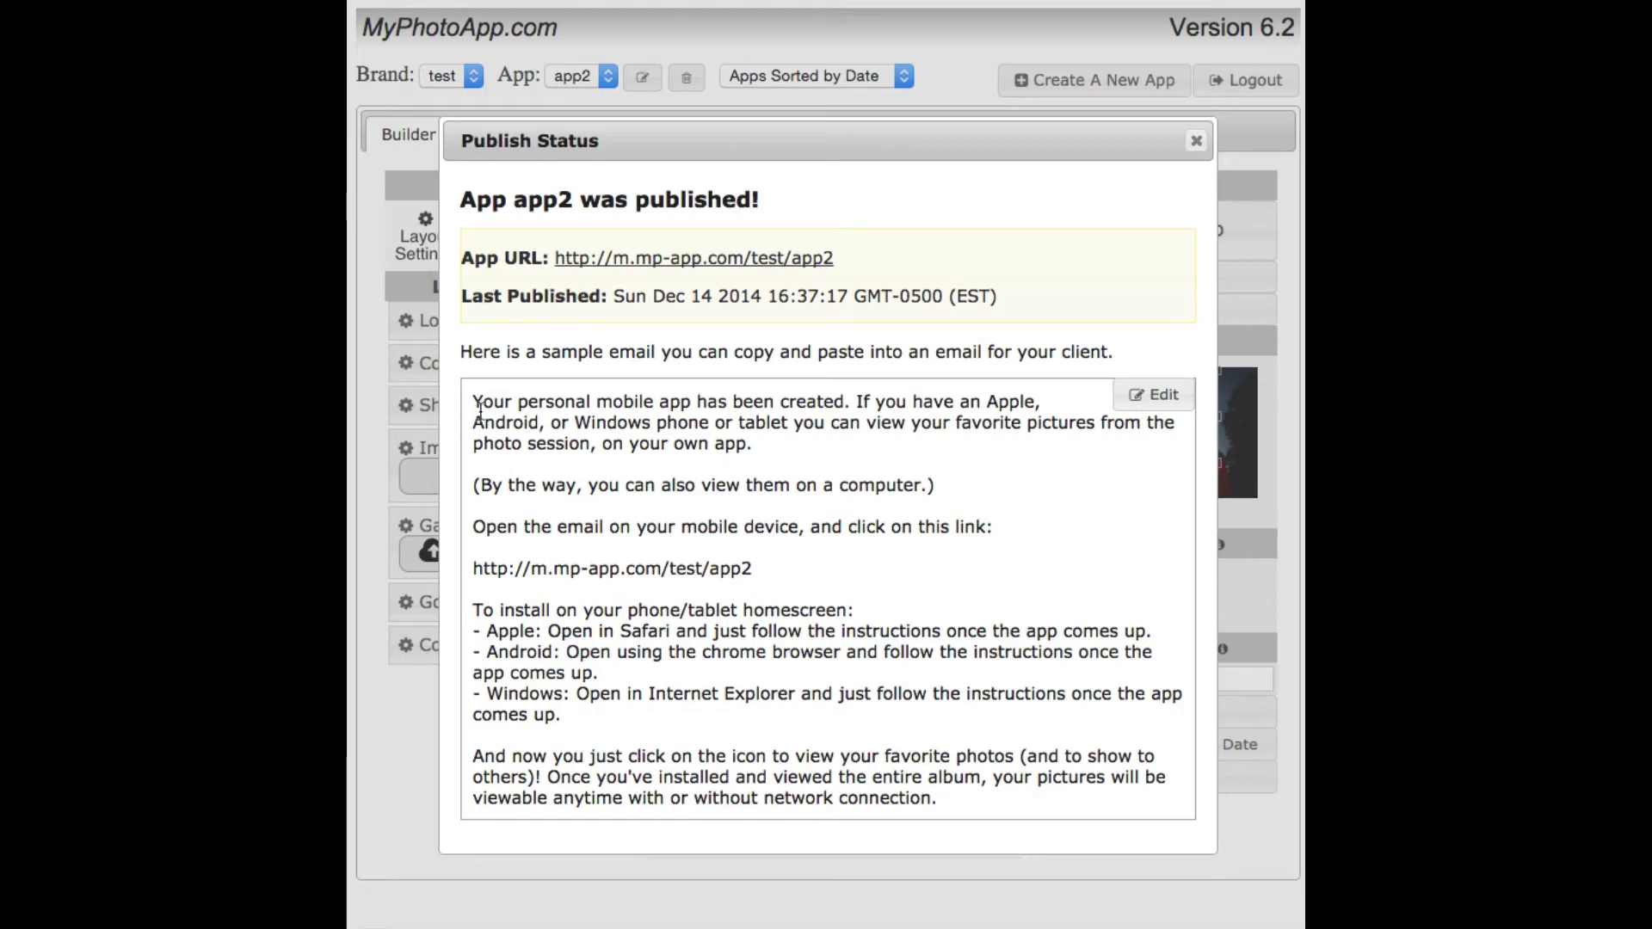
pyautogui.moveTo(474, 395); pyautogui.dragTo(935, 818)
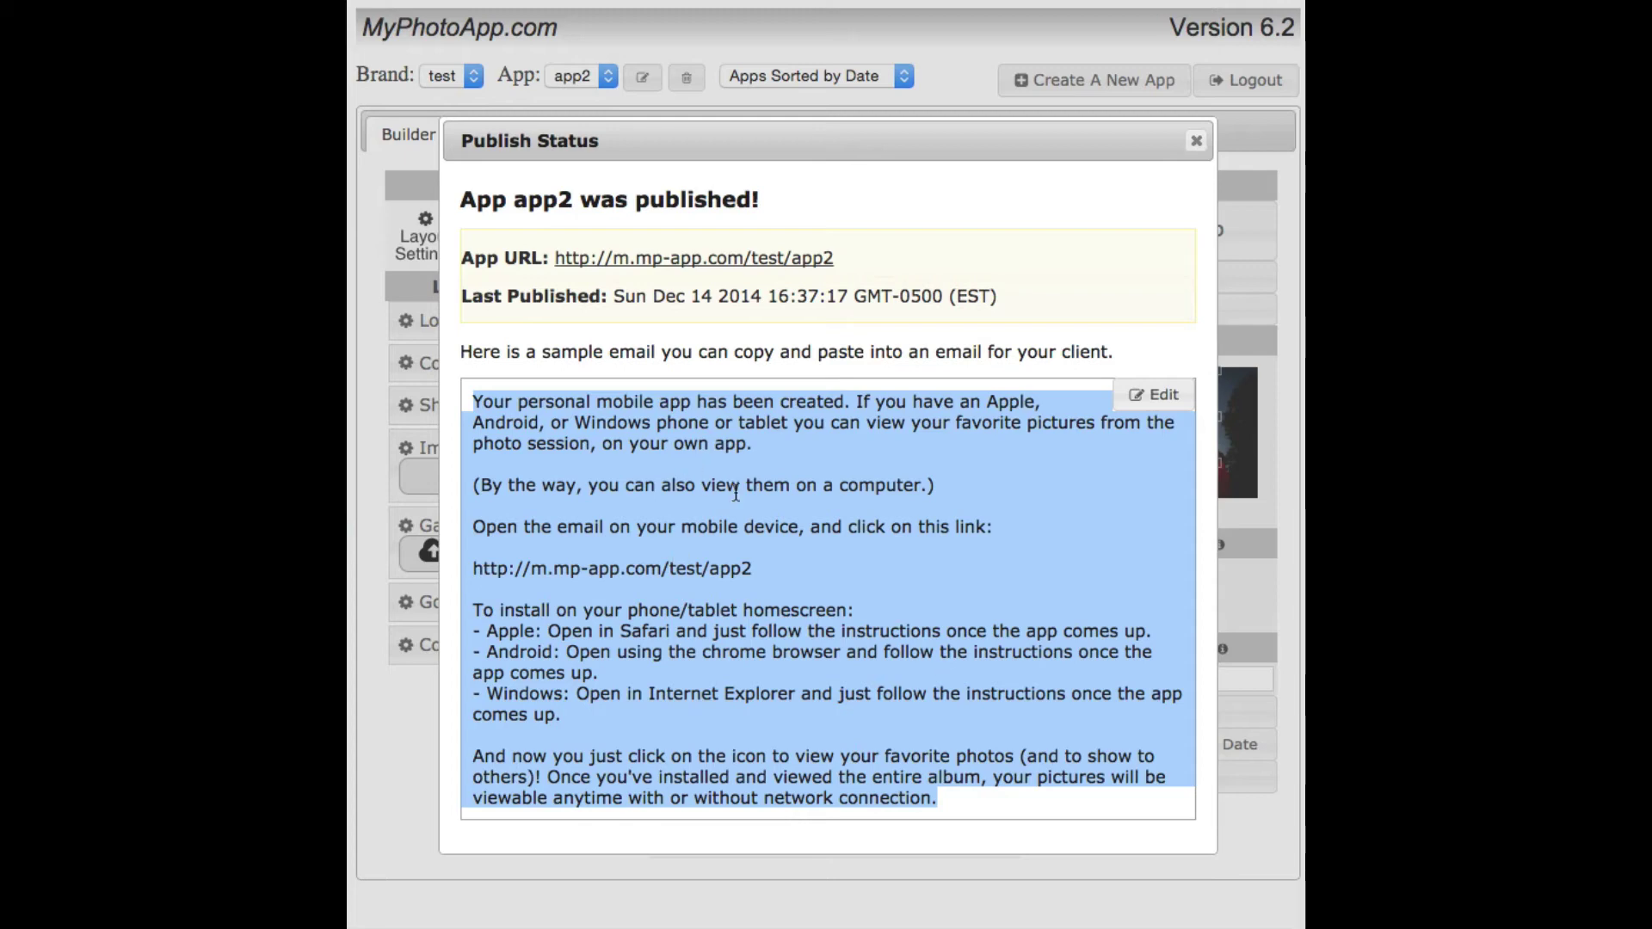
# Step: Deselect the sample client email text, open its template with the %LINK% placeholder for editing, and save it without changes
pyautogui.click(871, 560)
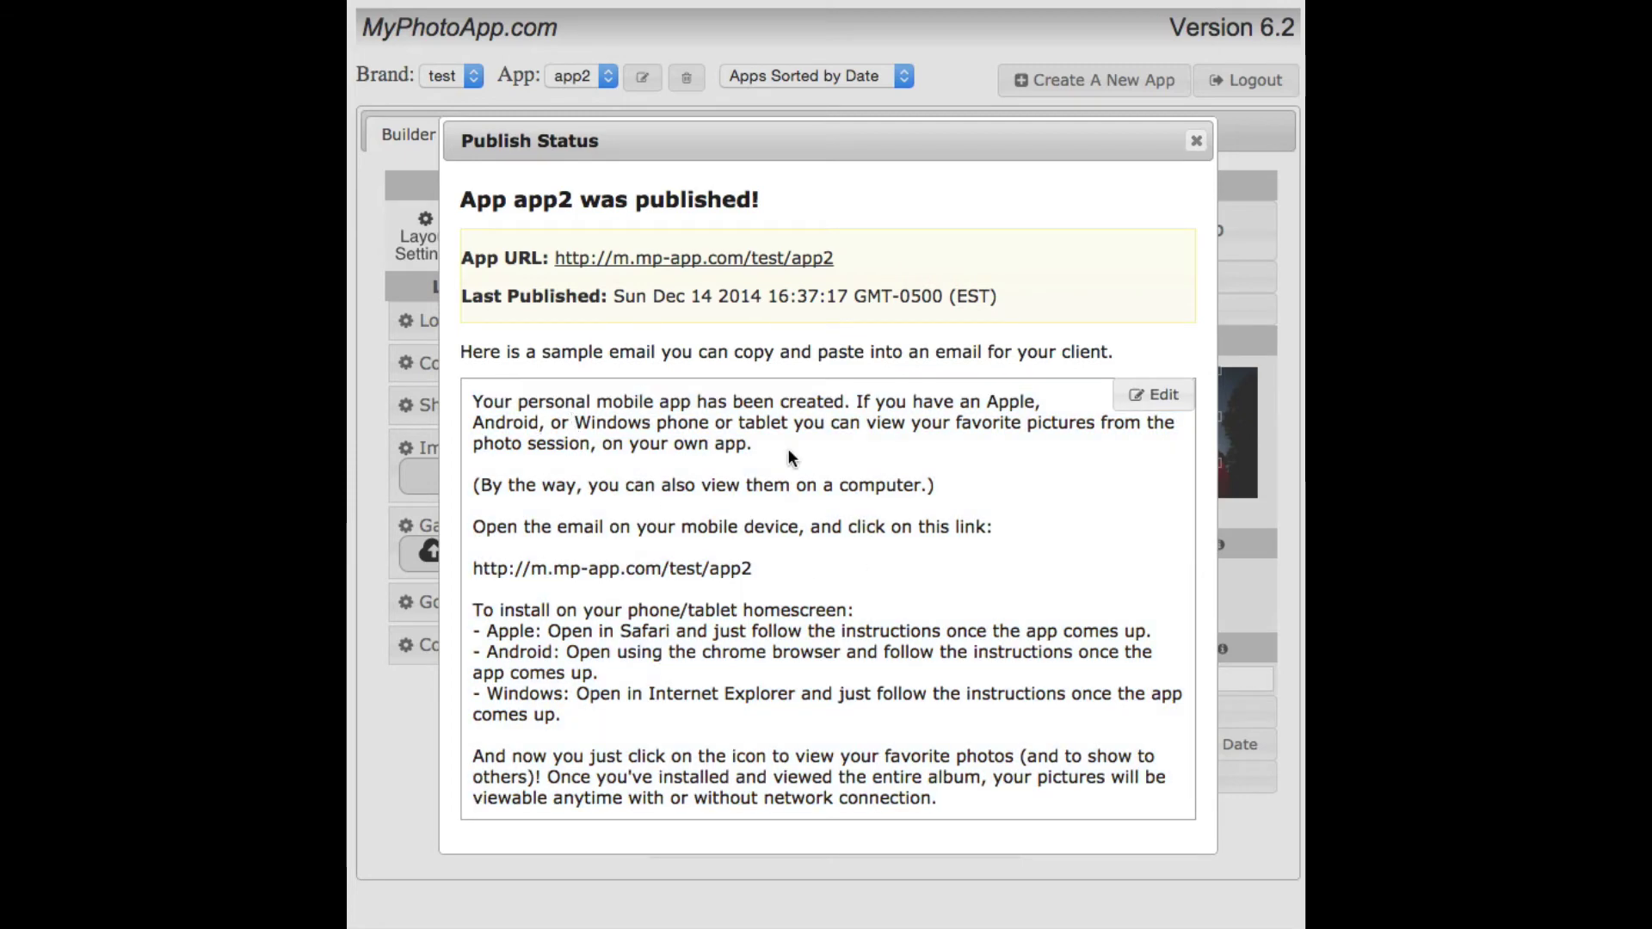
pyautogui.click(1155, 397)
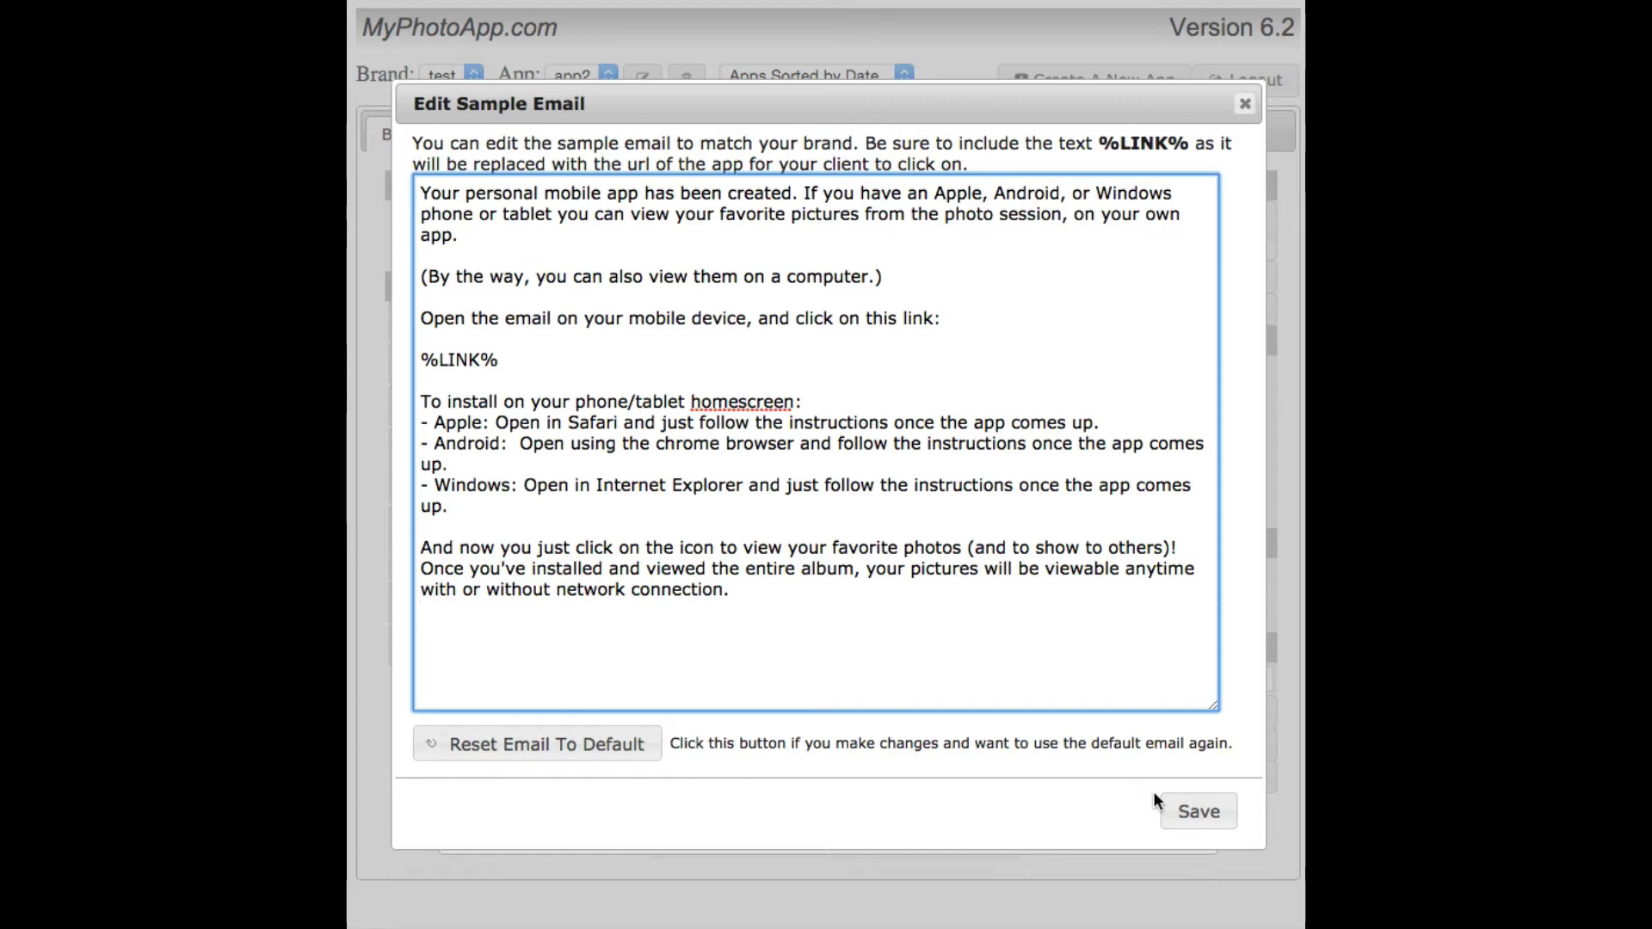
pyautogui.click(1200, 812)
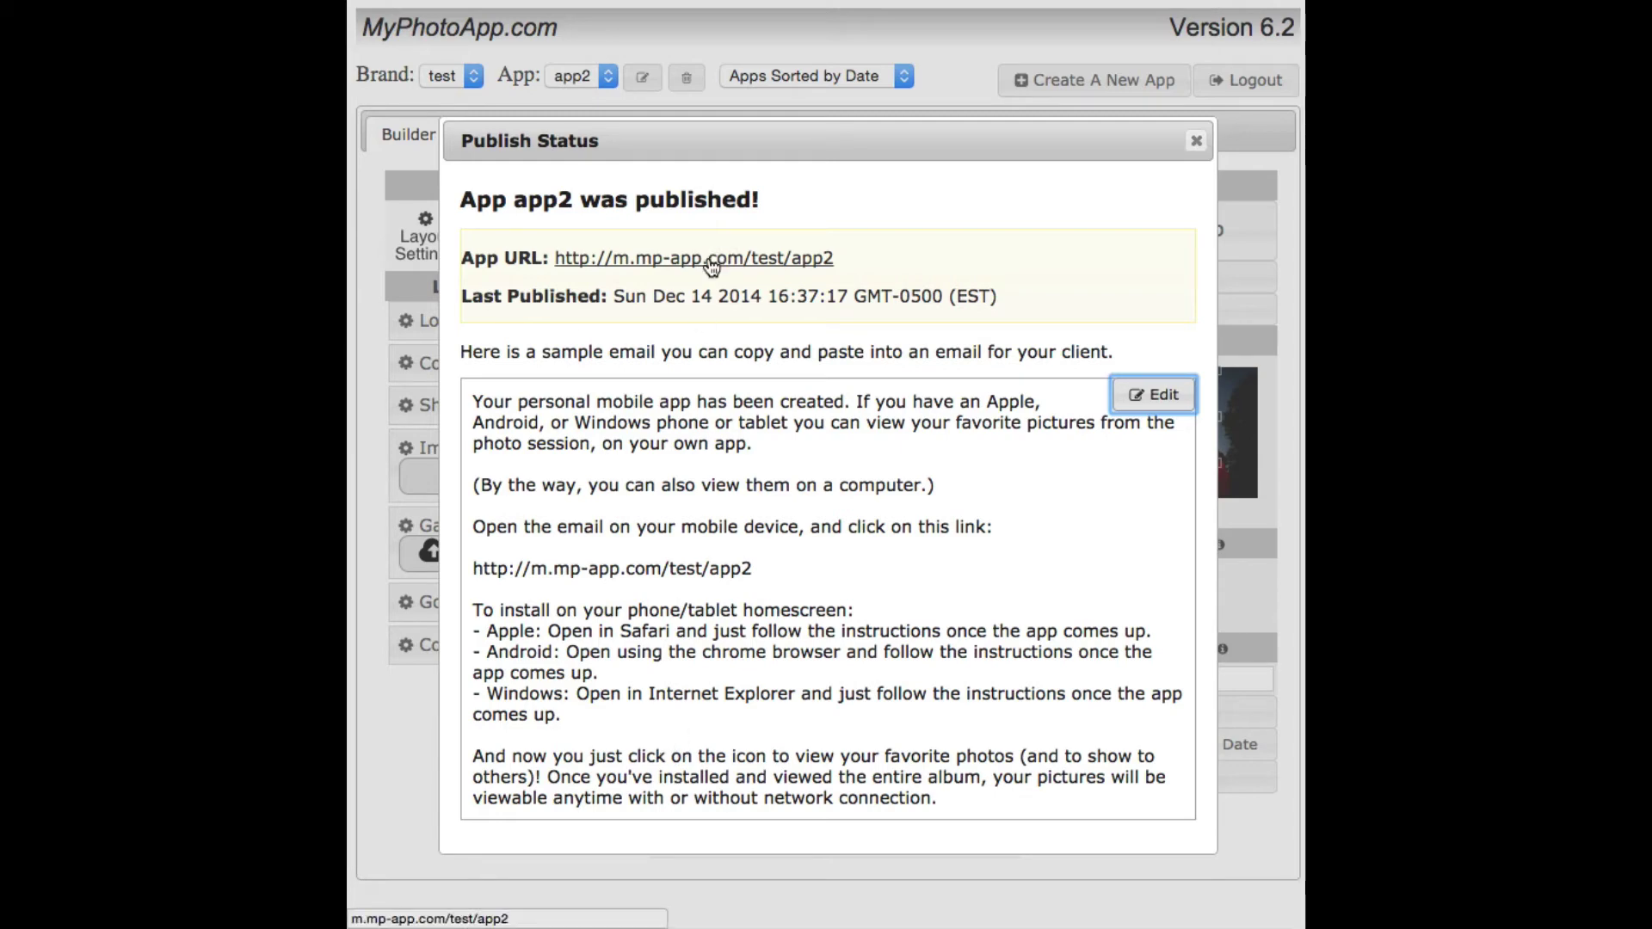
# Step: Open the published app2 from its App URL, look through the whole page, and close the publish status back in the builder
pyautogui.click(737, 258)
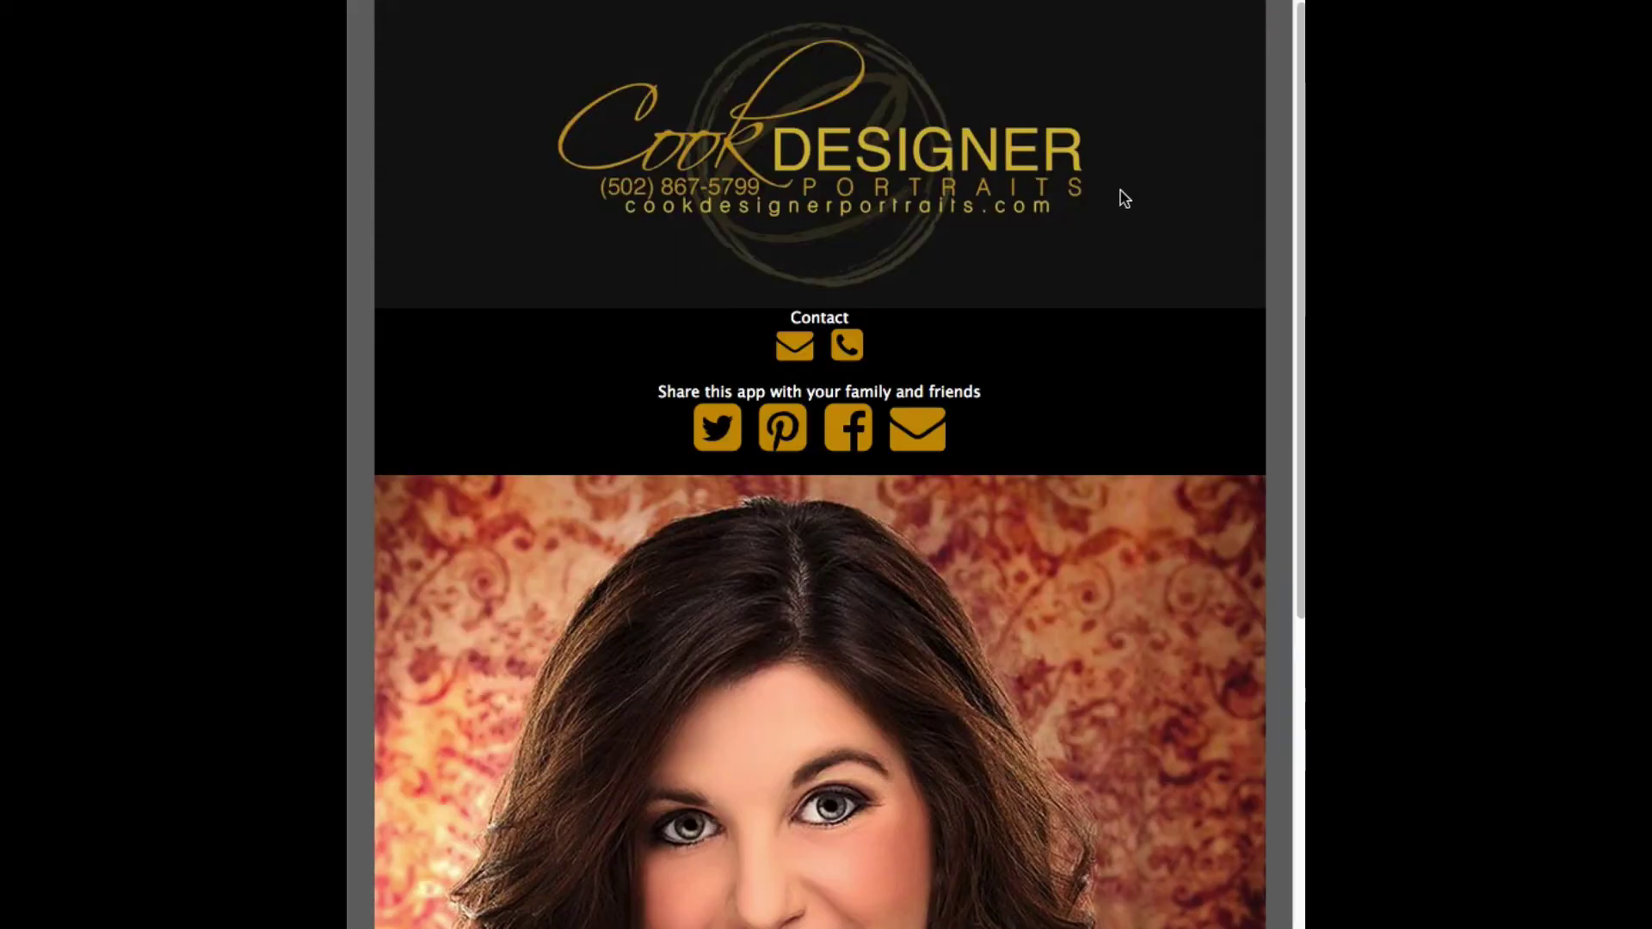
pyautogui.moveTo(1300, 79); pyautogui.dragTo(1300, 147)
pyautogui.scroll(-8, 820, 464)
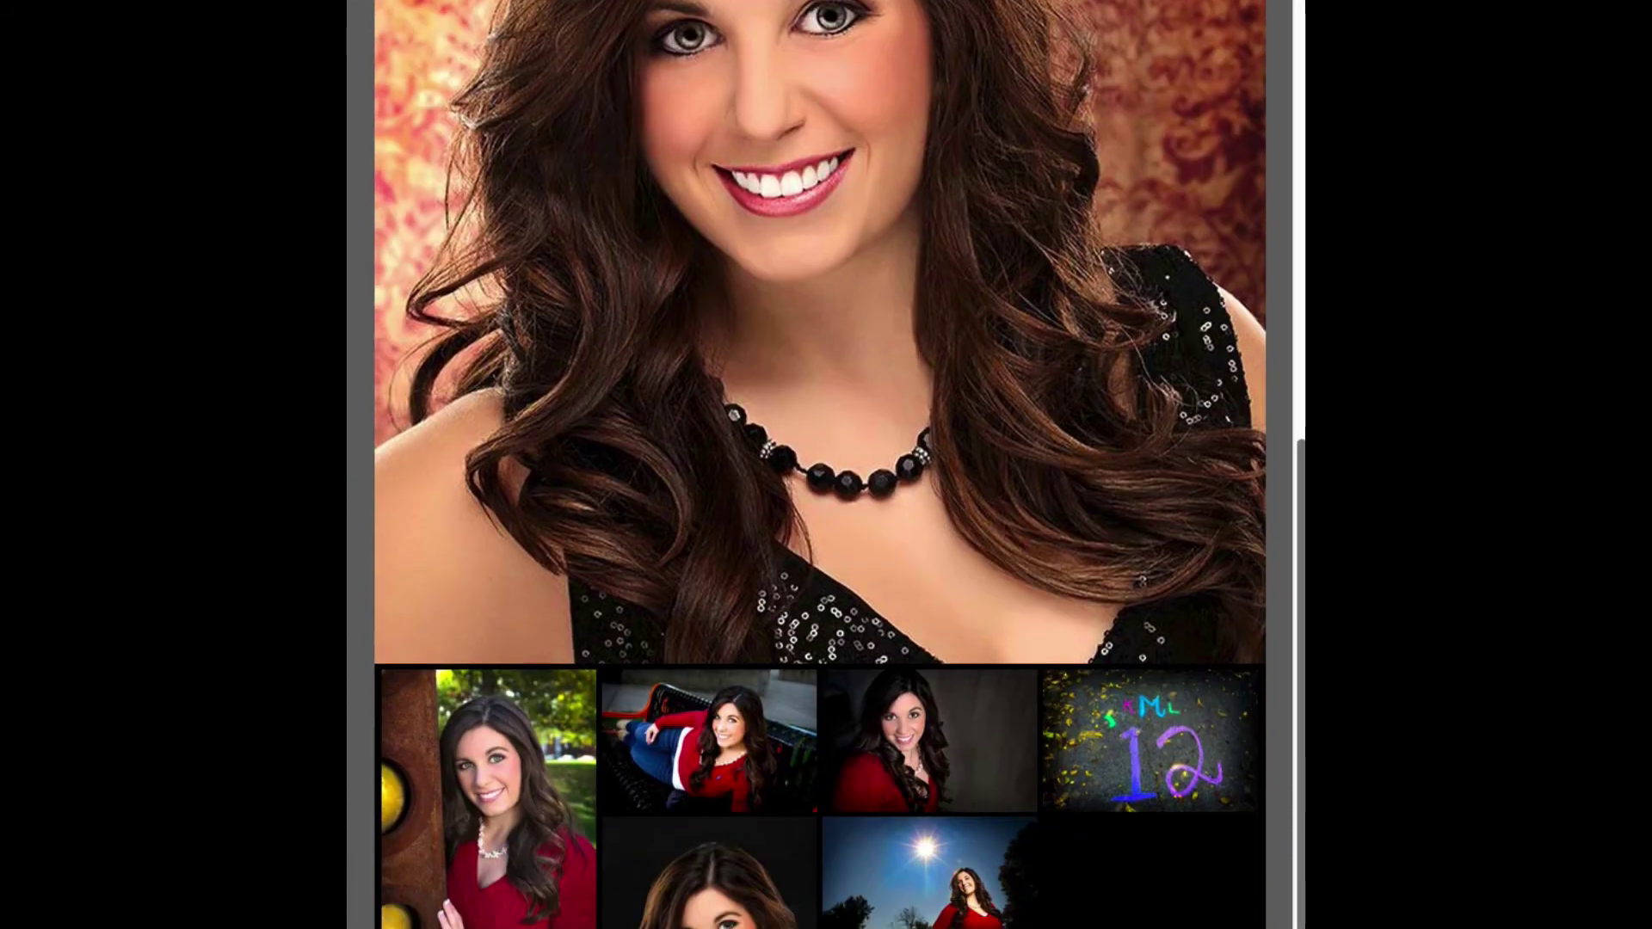
pyautogui.moveTo(1300, 517); pyautogui.dragTo(1296, 35)
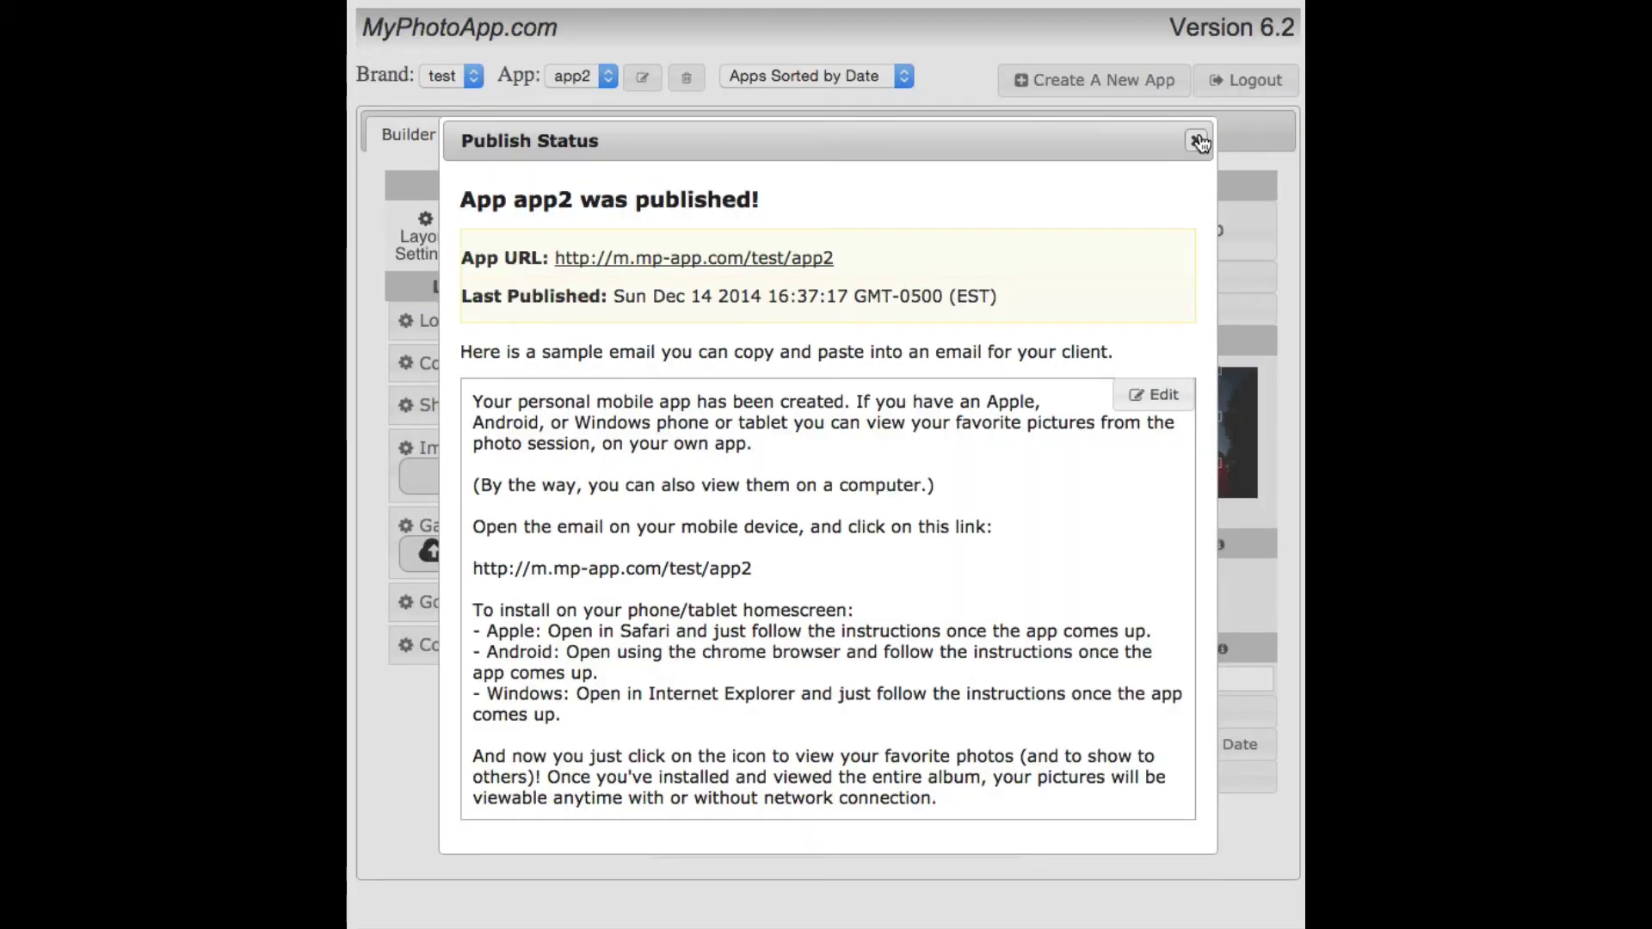
pyautogui.click(1191, 136)
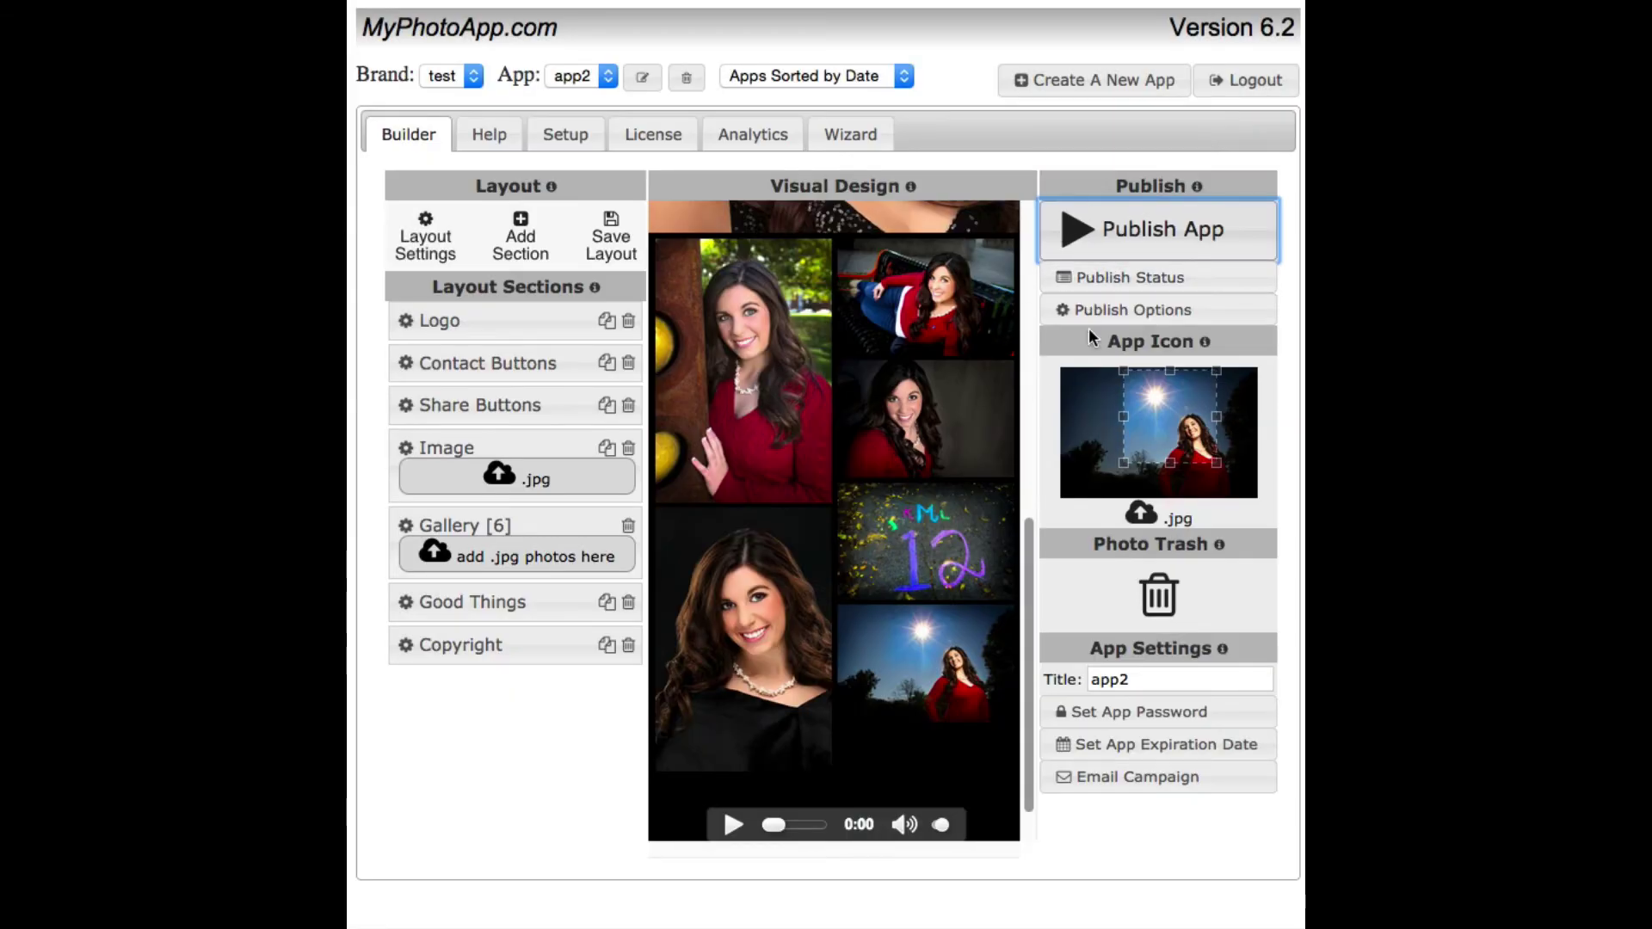
# Step: Reopen the publish status and close it, and examine the caching, download and email publish options without saving
pyautogui.click(1094, 275)
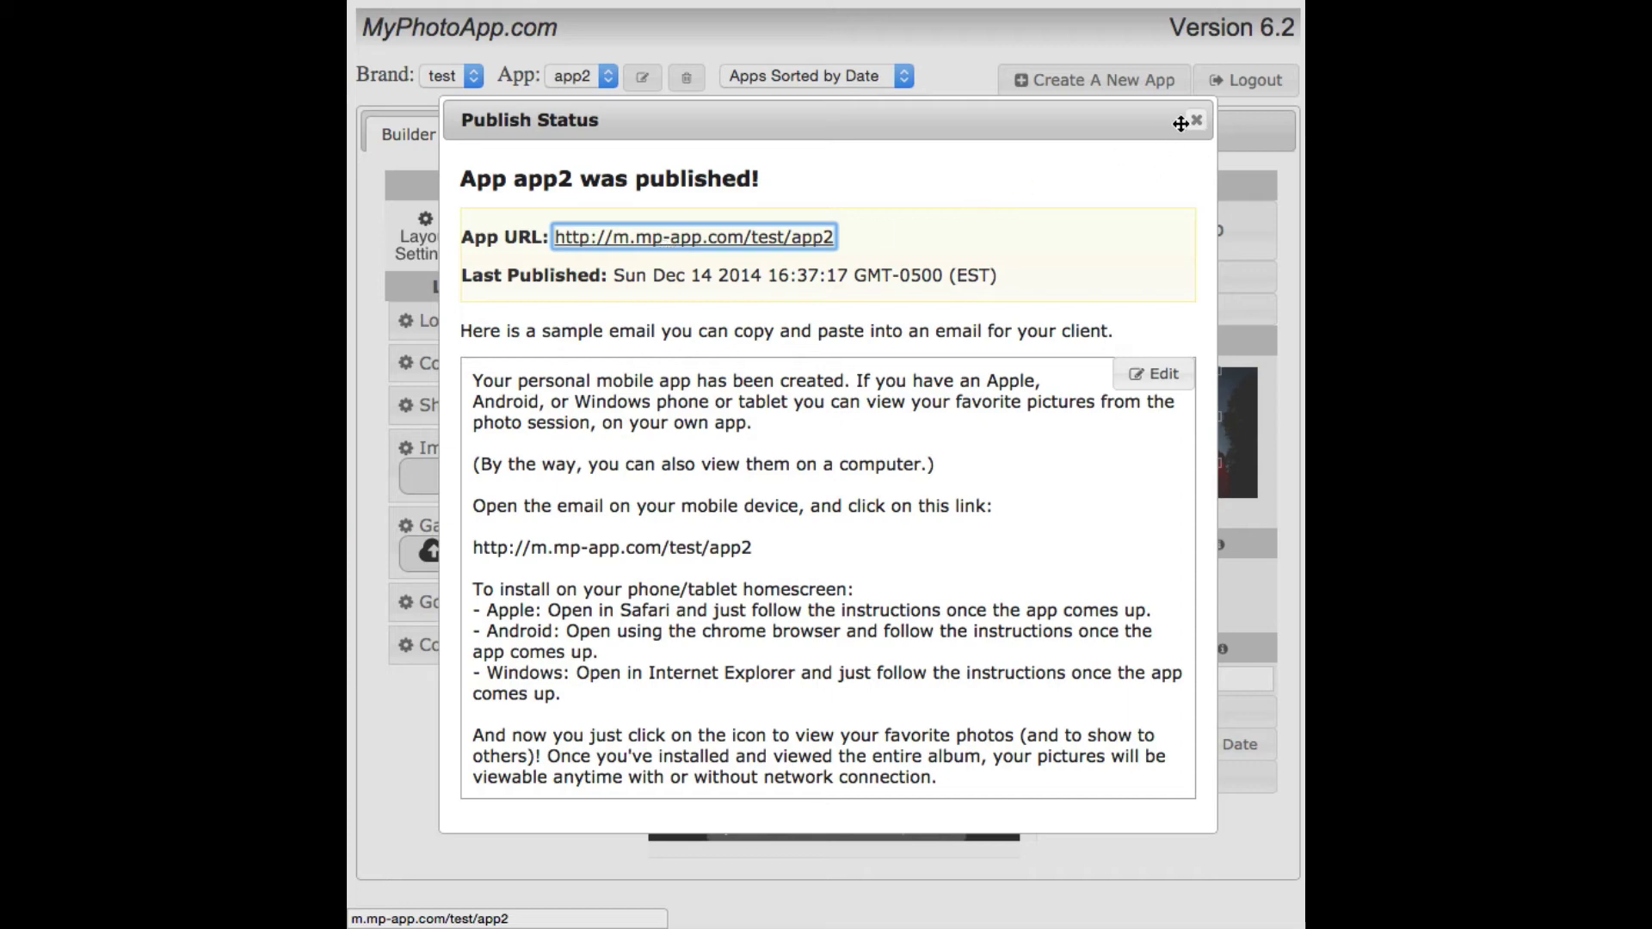
pyautogui.click(1196, 120)
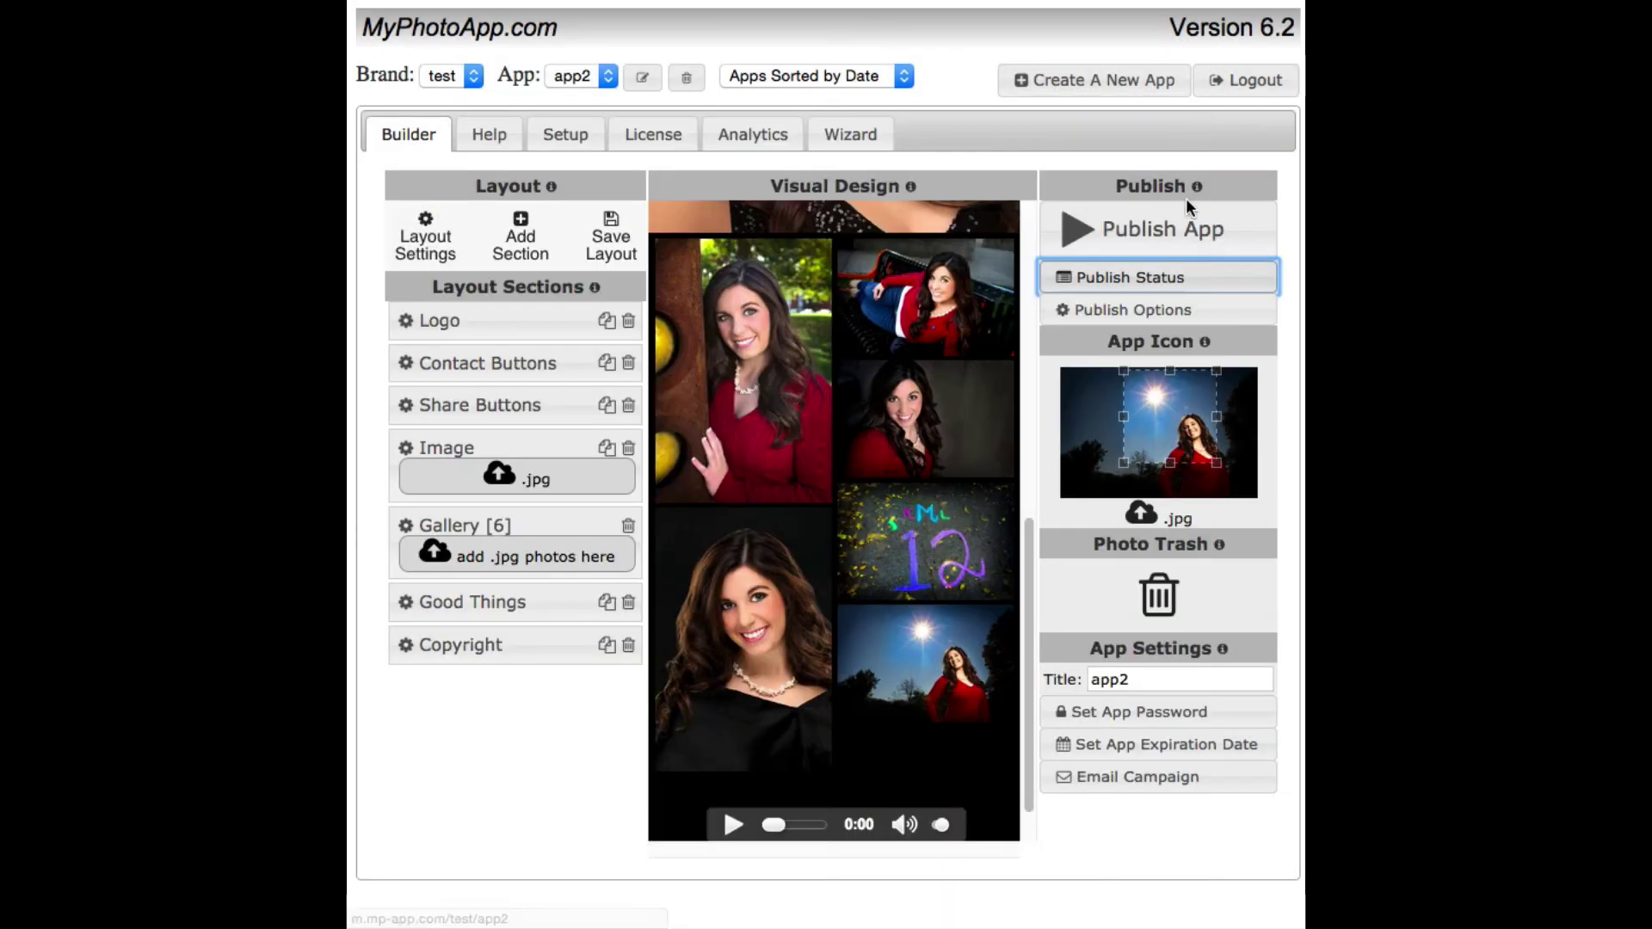
pyautogui.click(1127, 310)
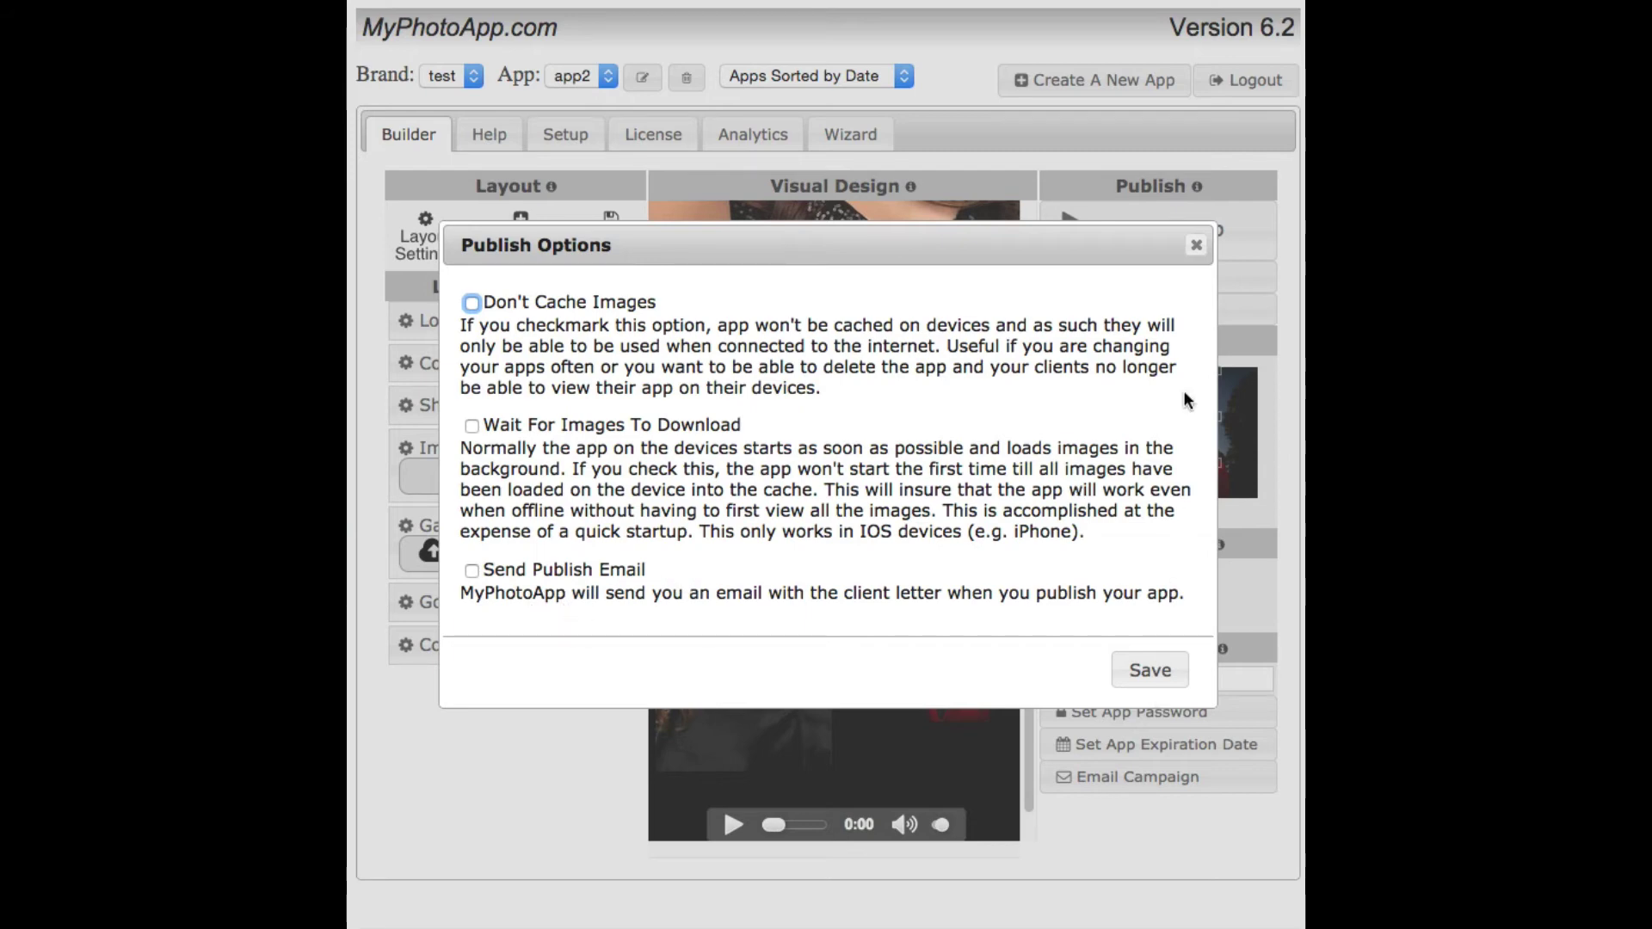
pyautogui.click(1197, 249)
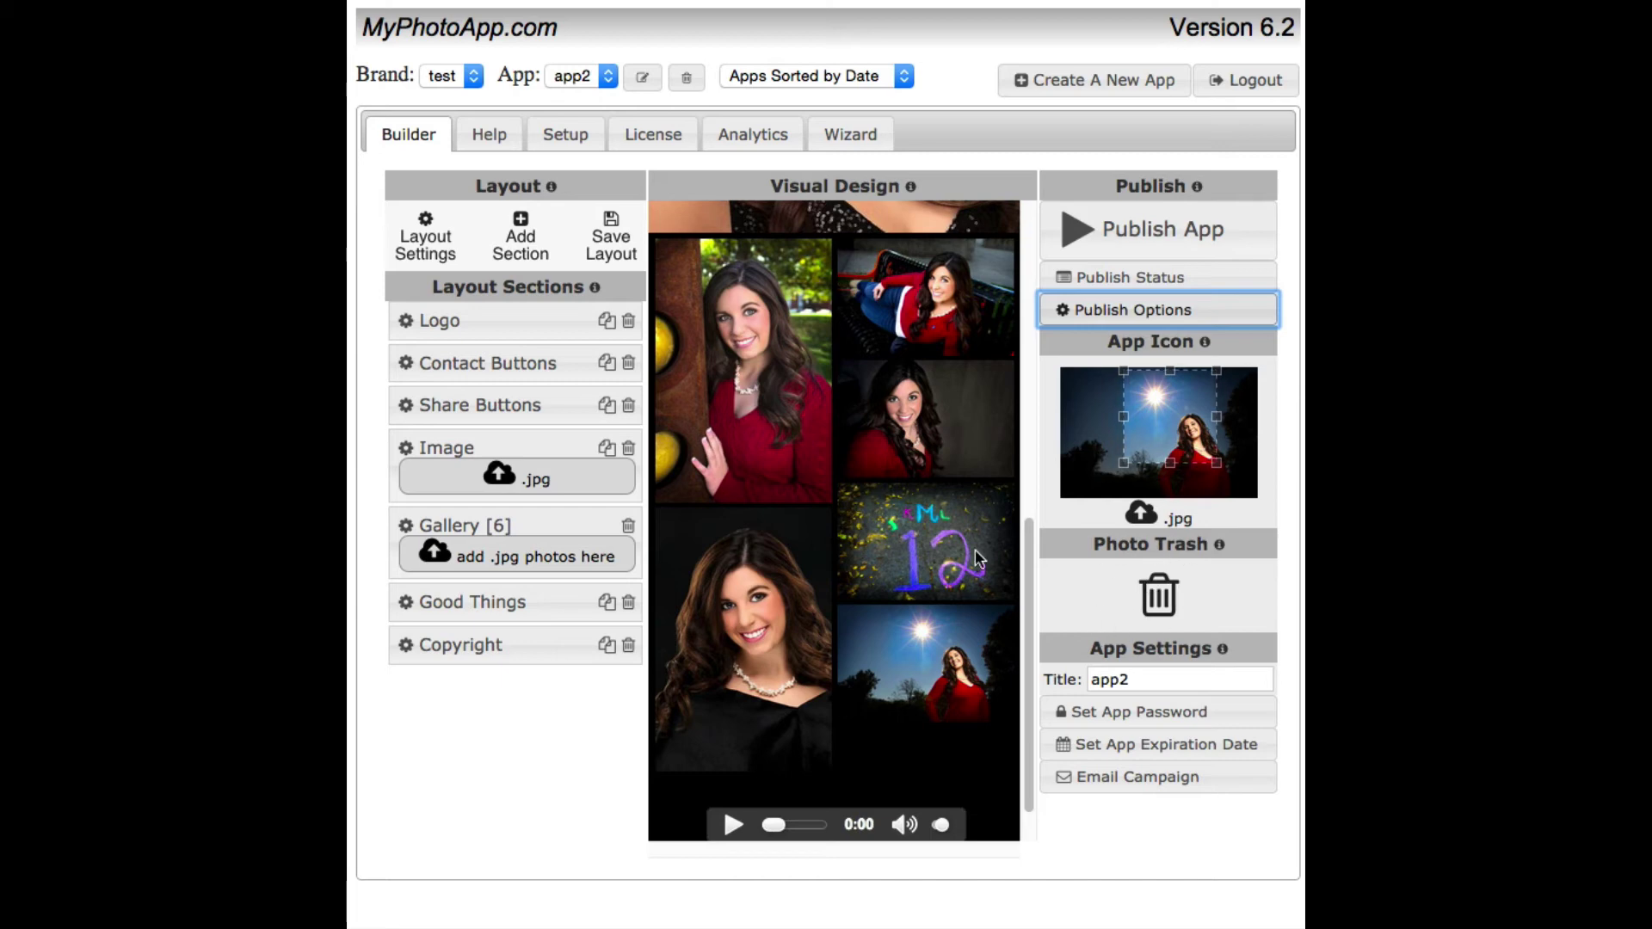
# Step: Examine the Gallery settings and close them without saving, and move the colorful "12" photo from the preview gallery to the Photo Trash
pyautogui.moveTo(1023, 625); pyautogui.dragTo(1022, 456)
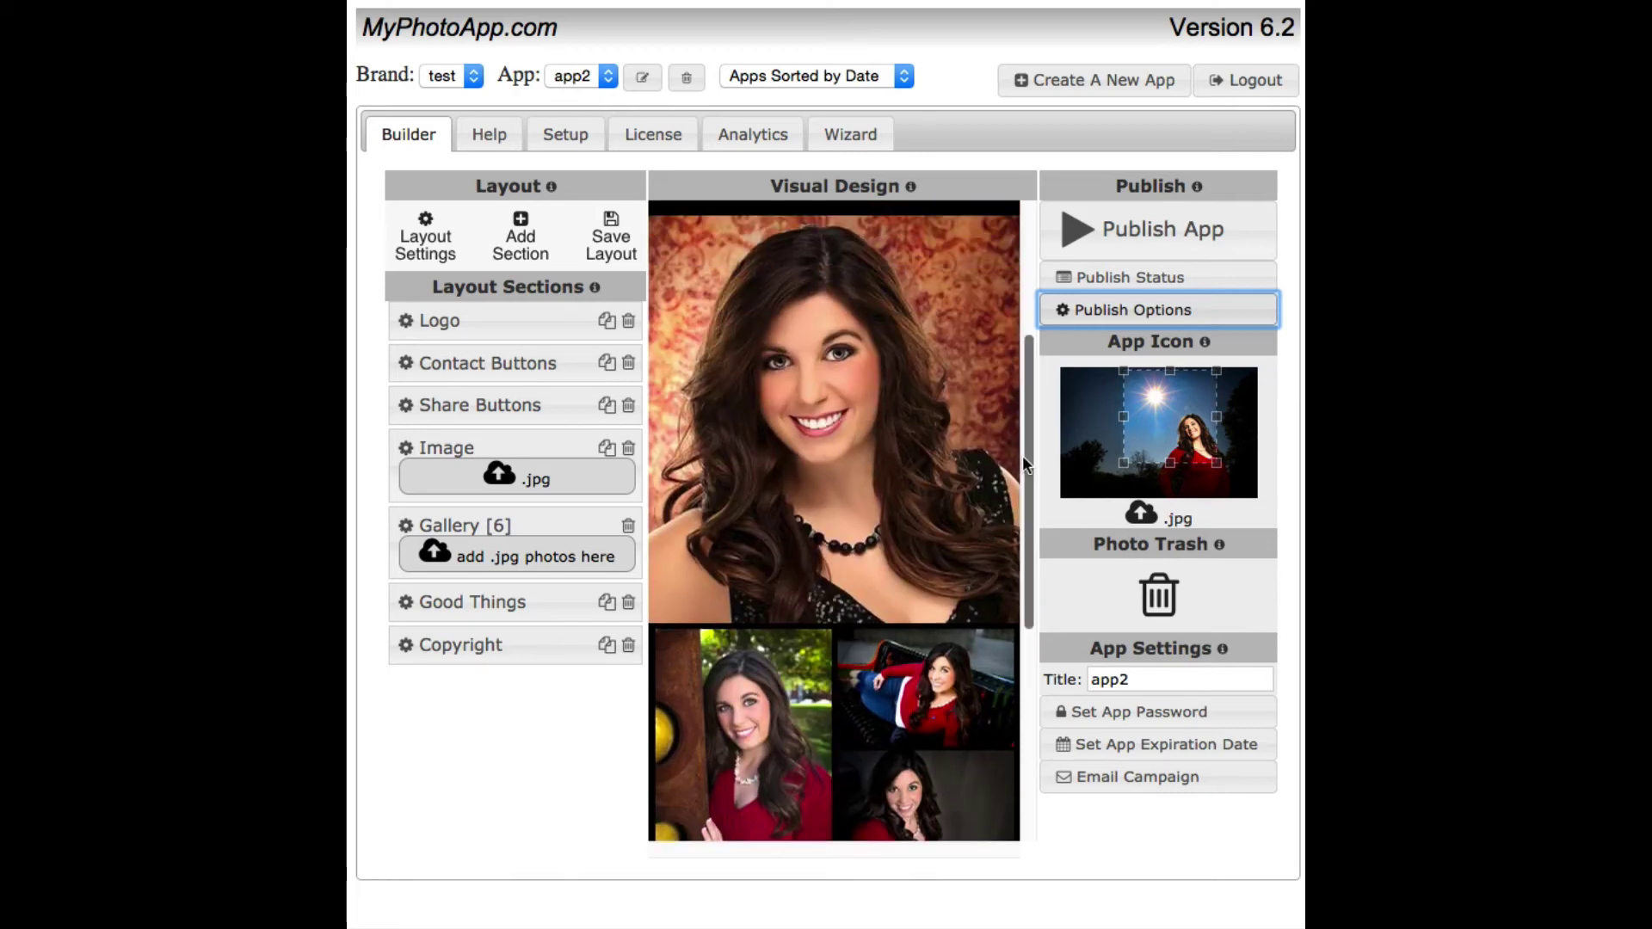
pyautogui.scroll(-5, 1022, 456)
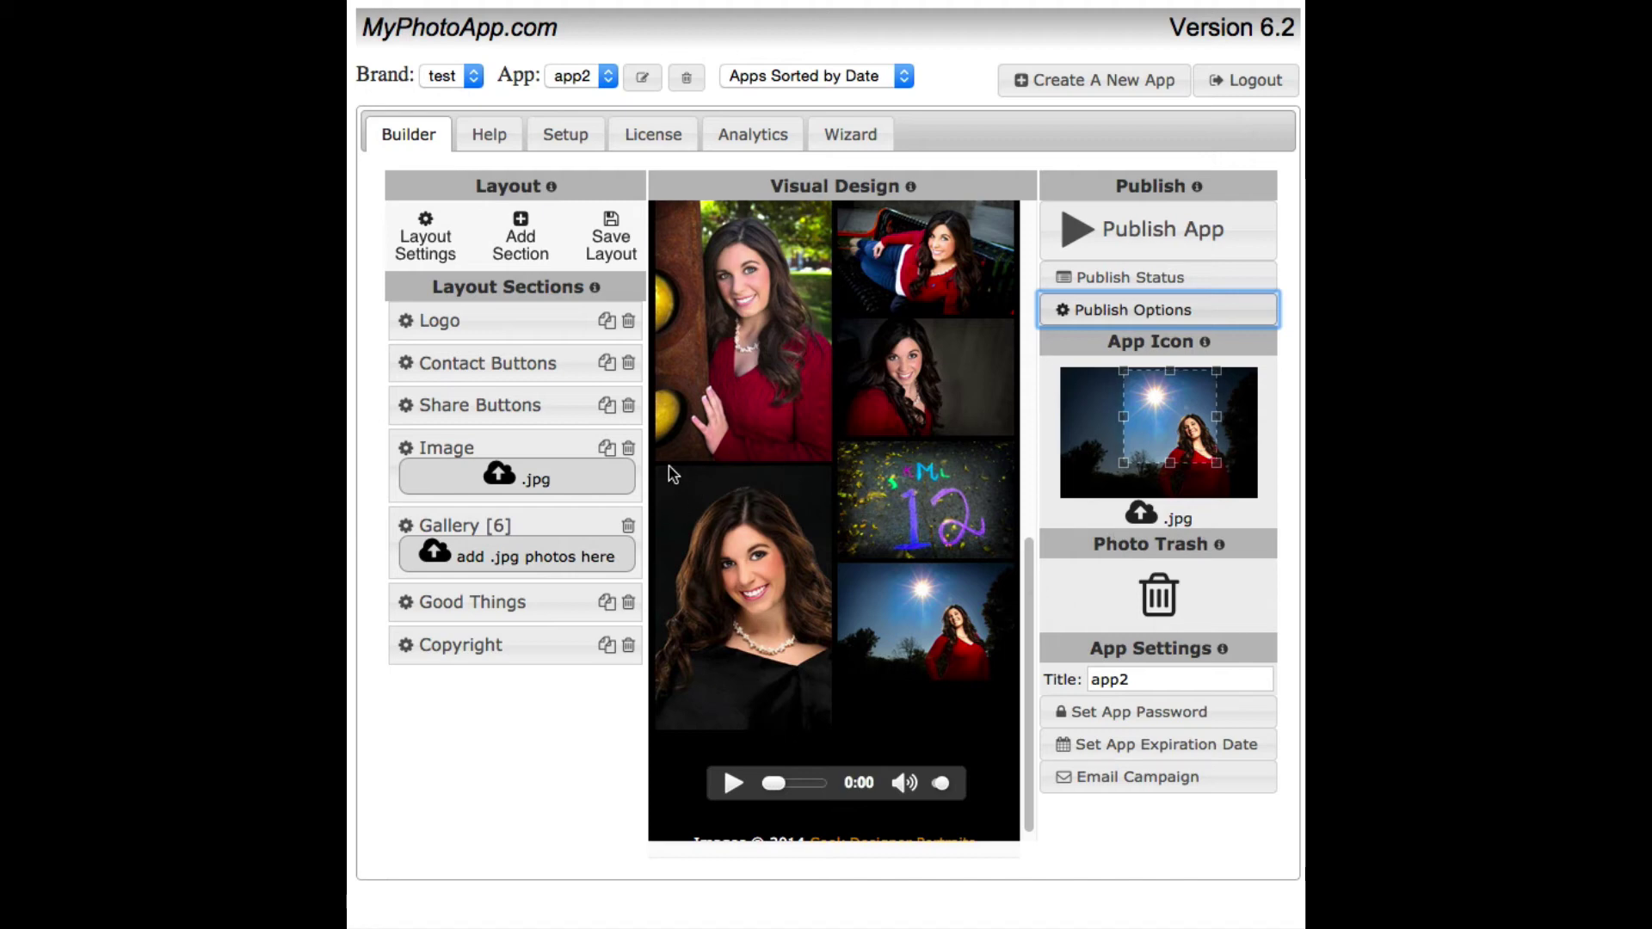
pyautogui.click(406, 525)
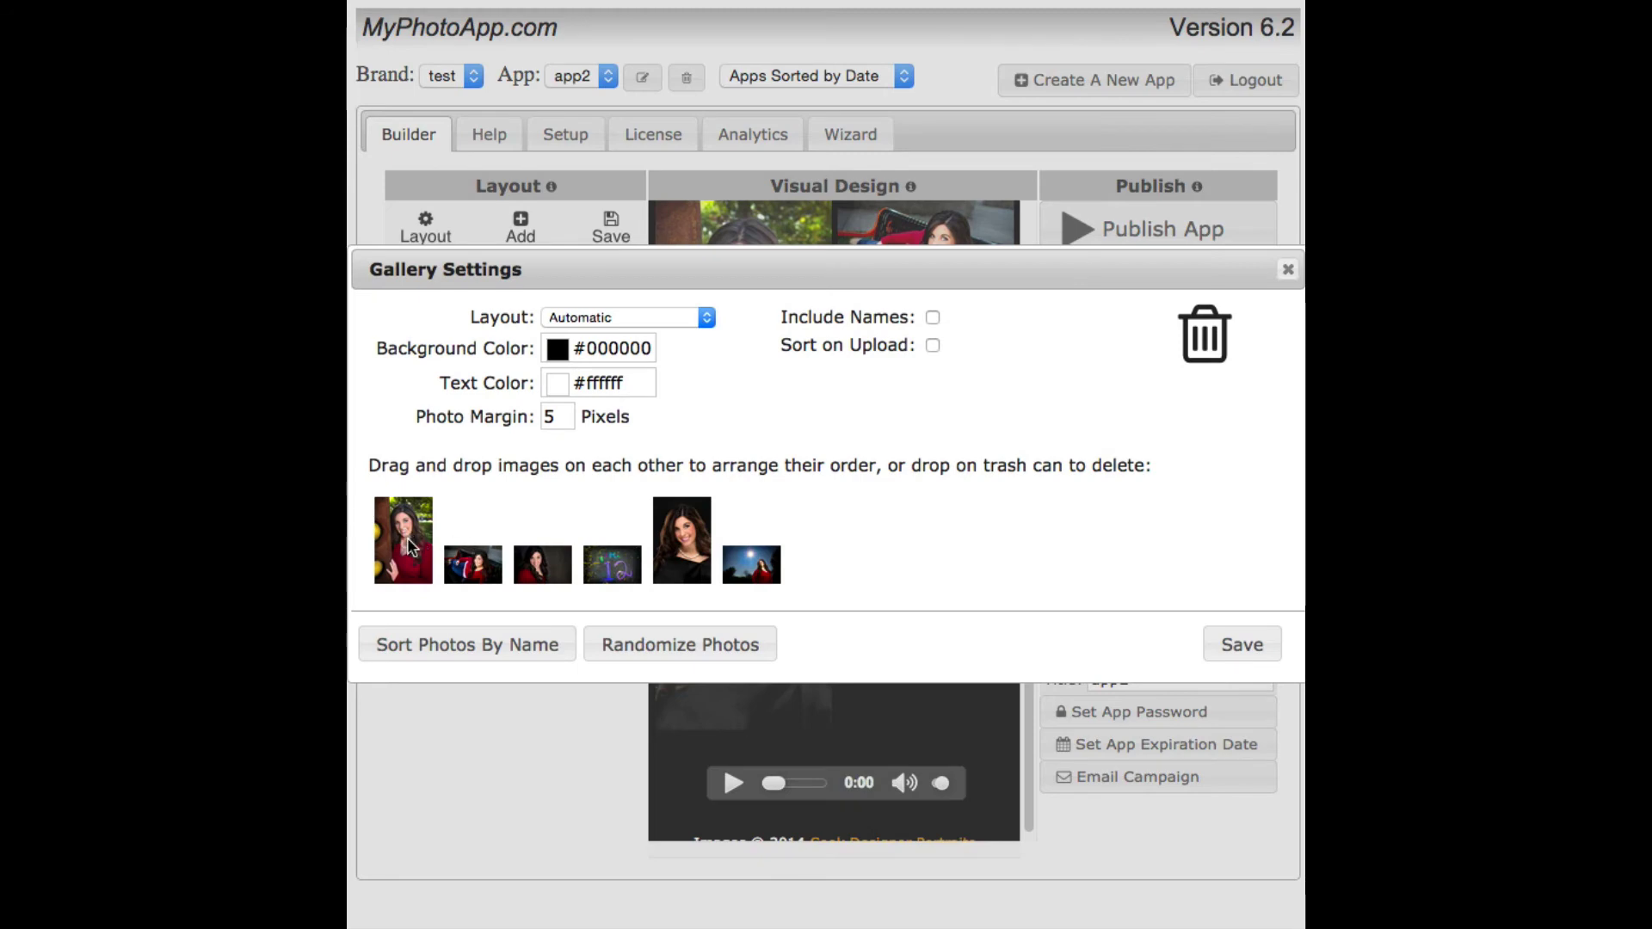
pyautogui.click(1287, 270)
pyautogui.moveTo(927, 498); pyautogui.dragTo(1158, 602)
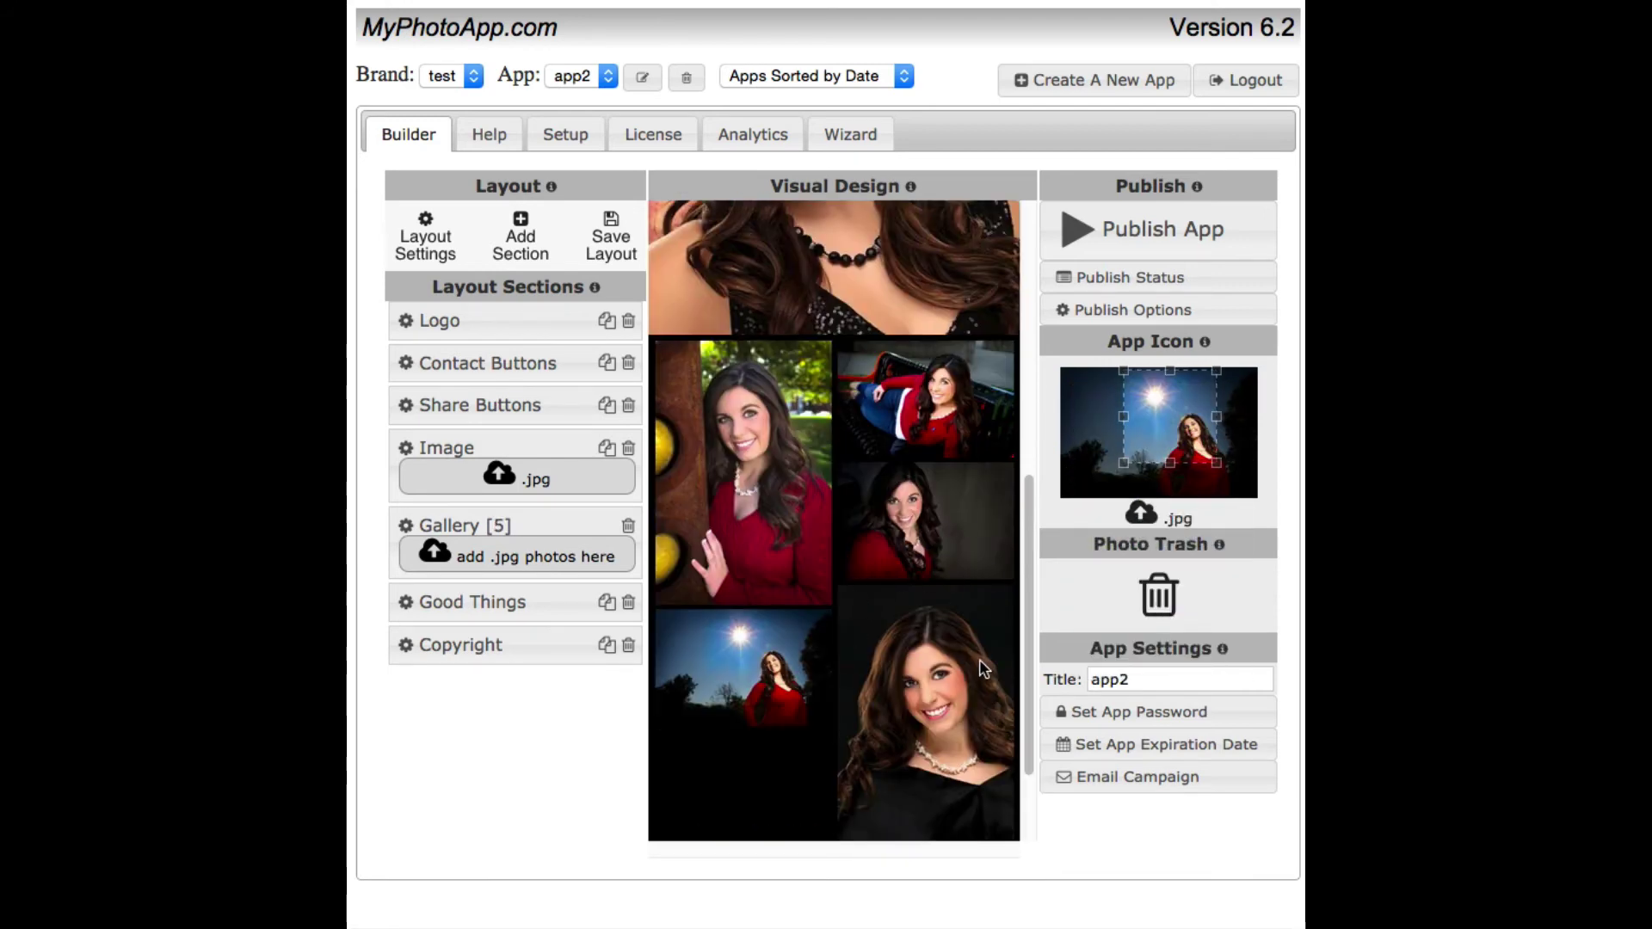
# Step: Examine the app's password protection dialog and close it without entering a password
pyautogui.moveTo(1023, 726); pyautogui.dragTo(1024, 843)
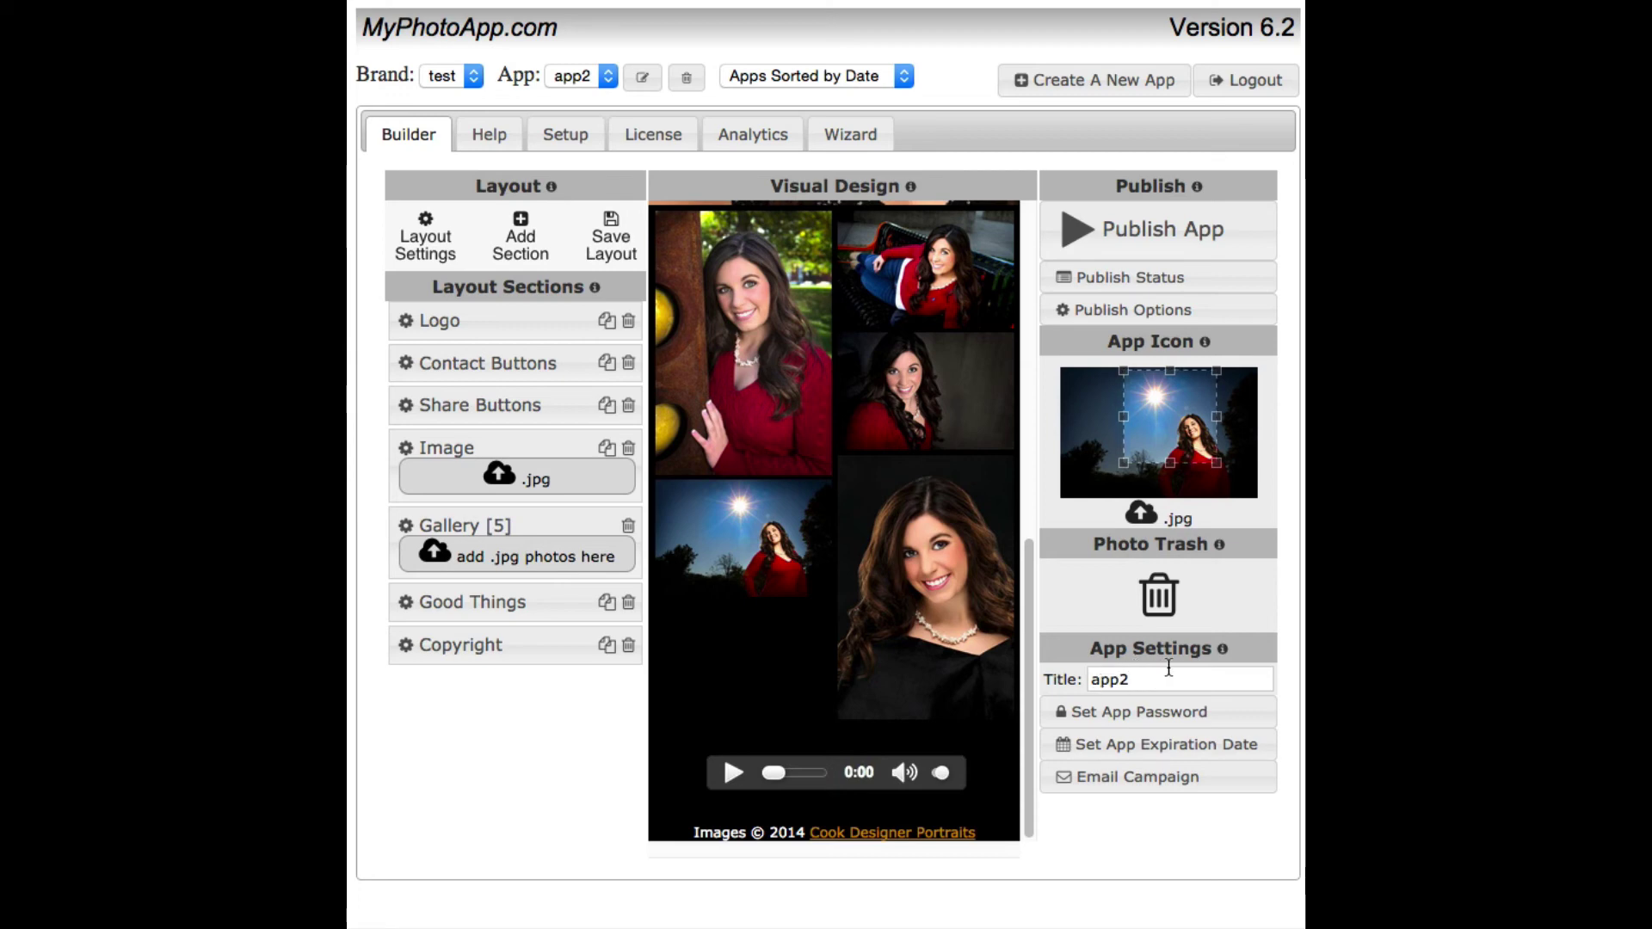
pyautogui.click(1180, 714)
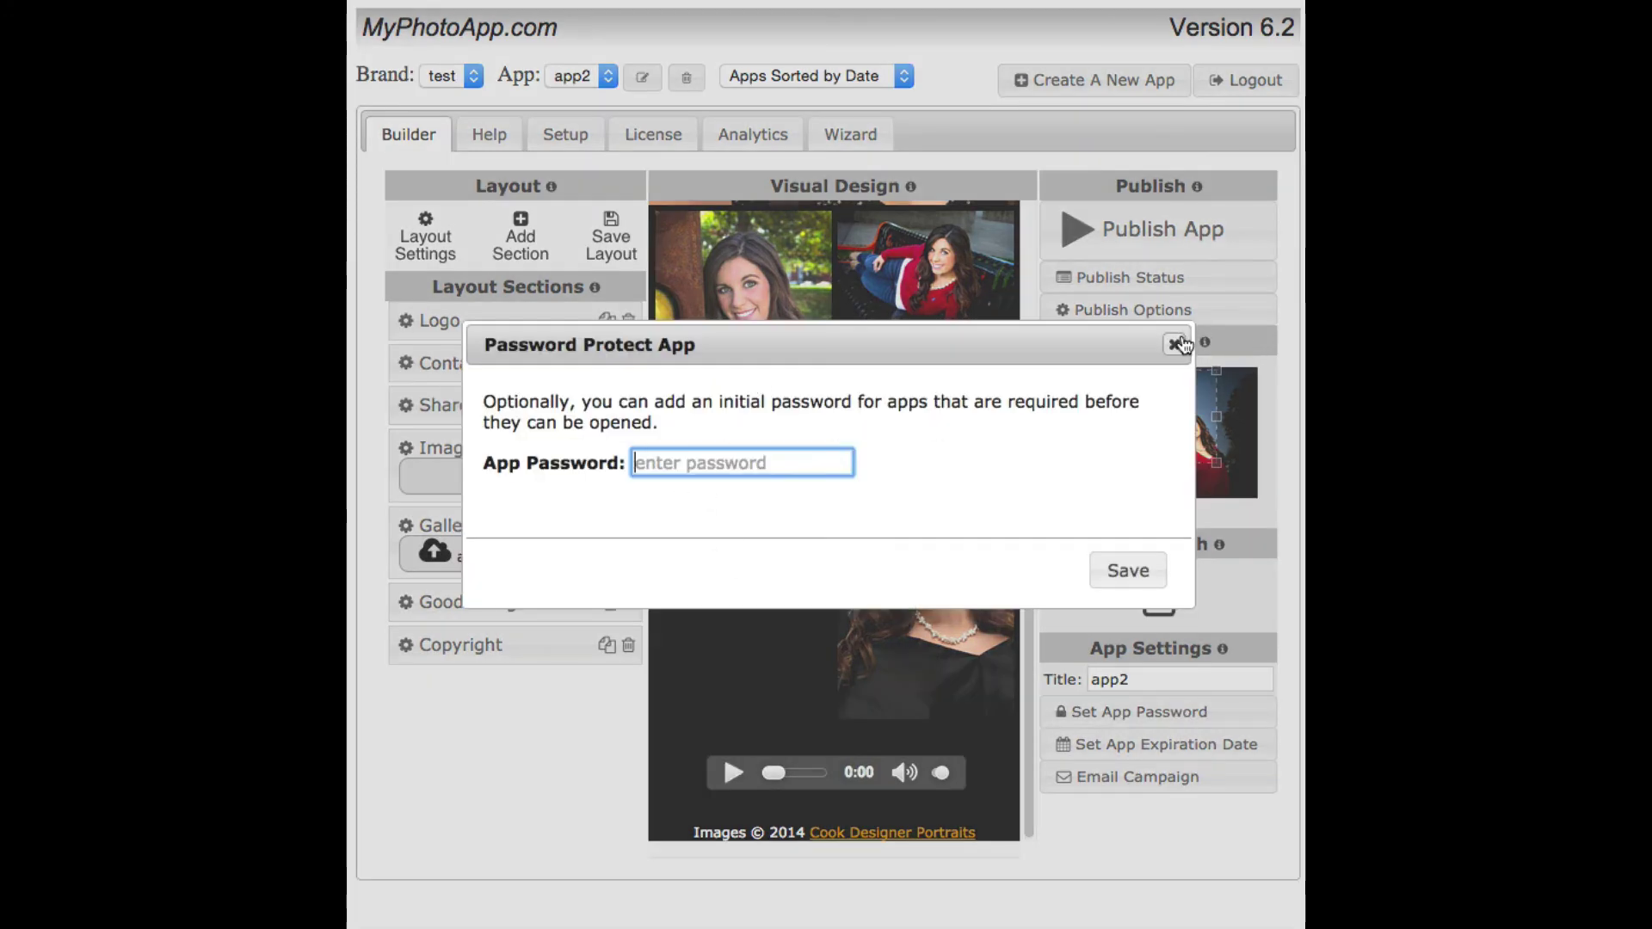
pyautogui.click(1175, 344)
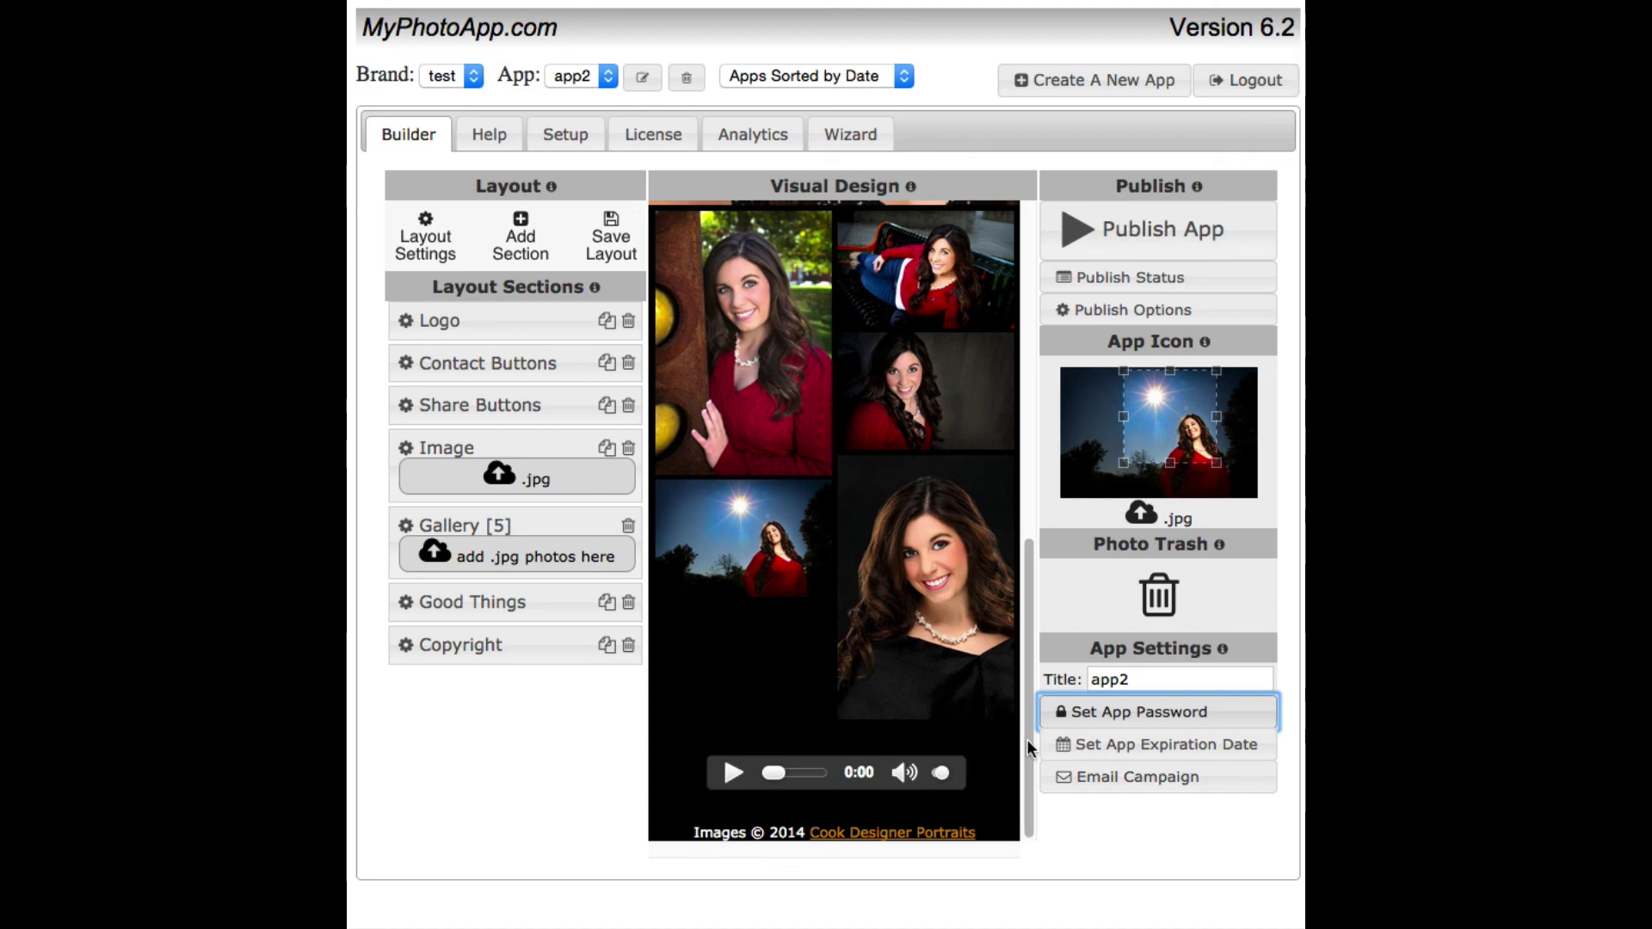
# Step: Return to the start of the app preview, read the Visual Design help information, and close it
pyautogui.scroll(15, 848, 599)
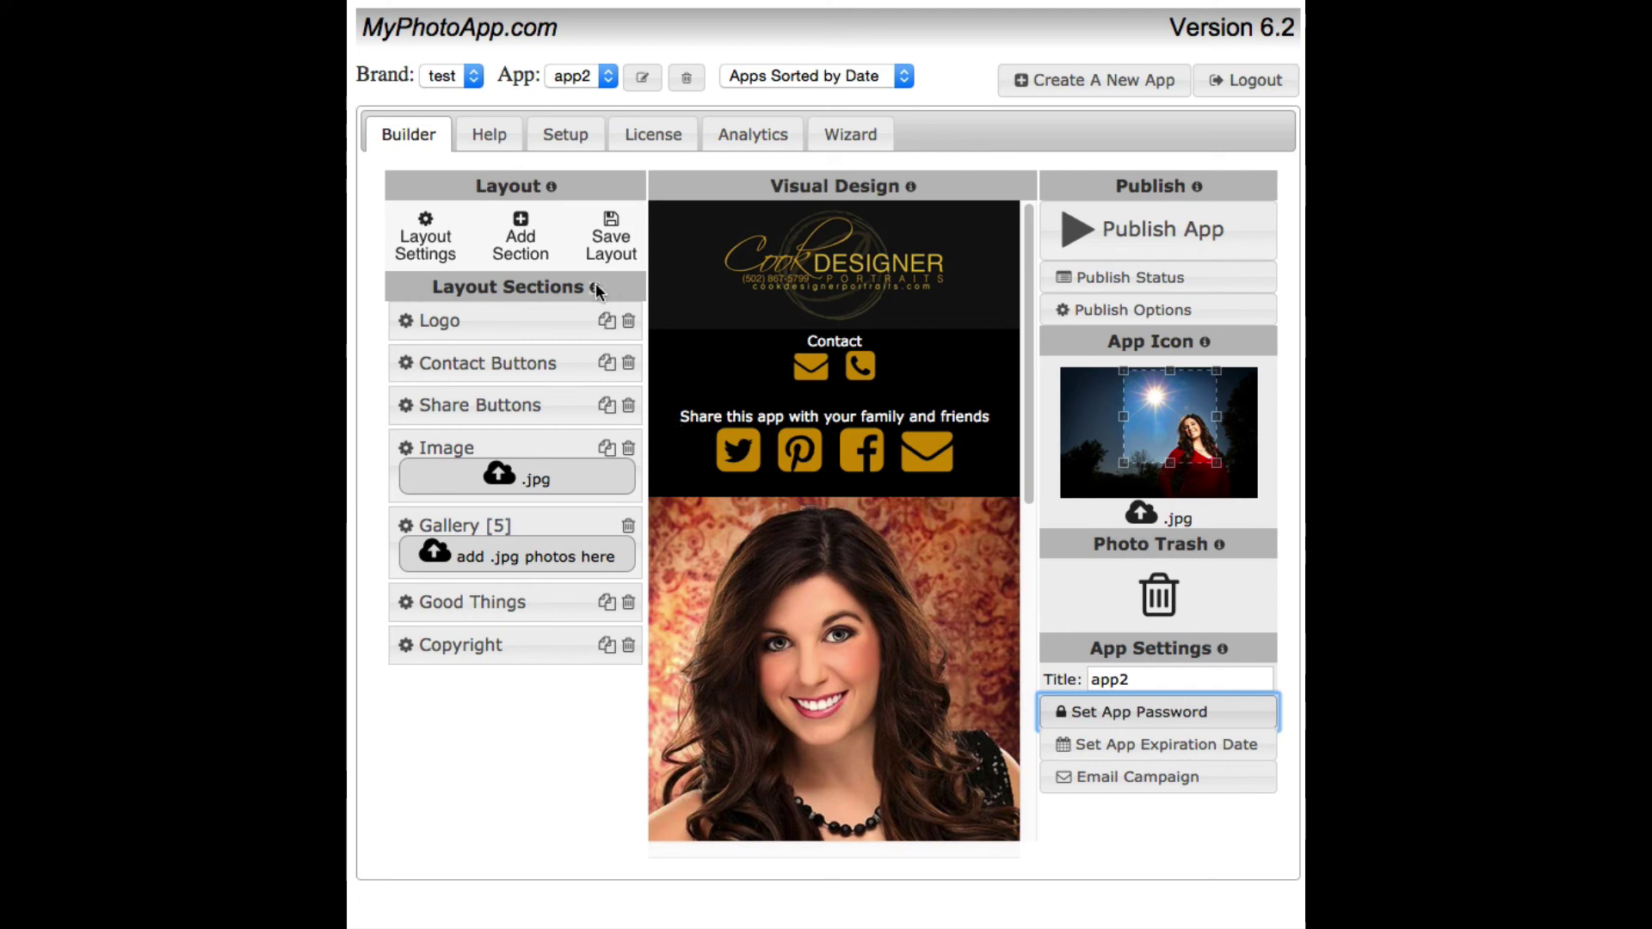
pyautogui.click(915, 189)
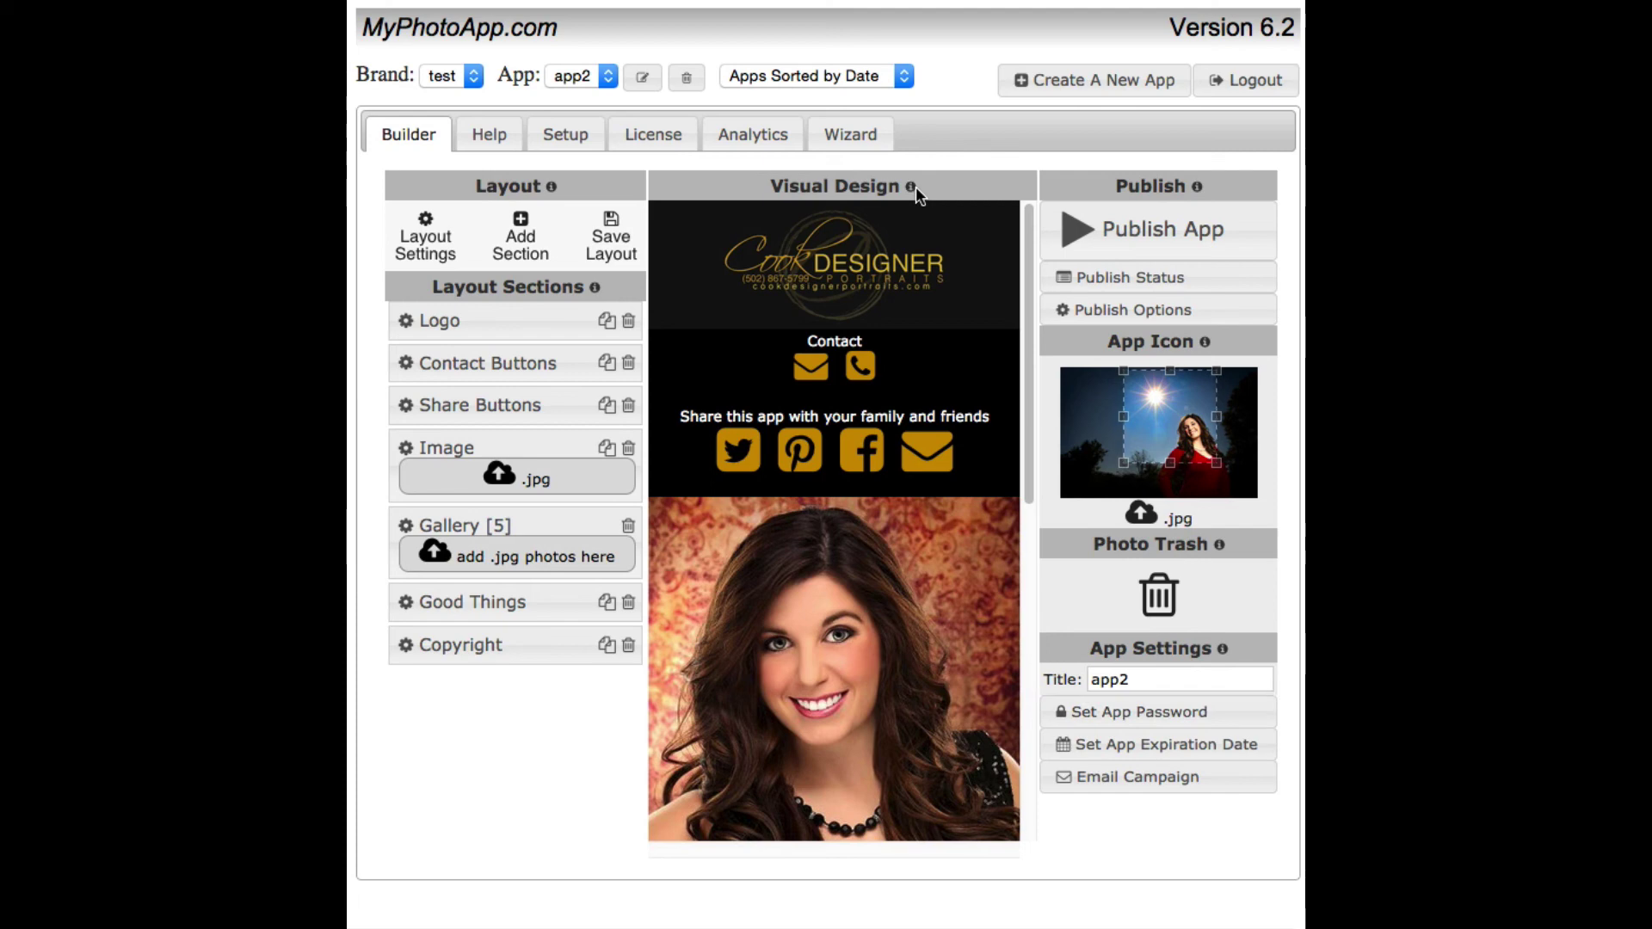
pyautogui.click(912, 186)
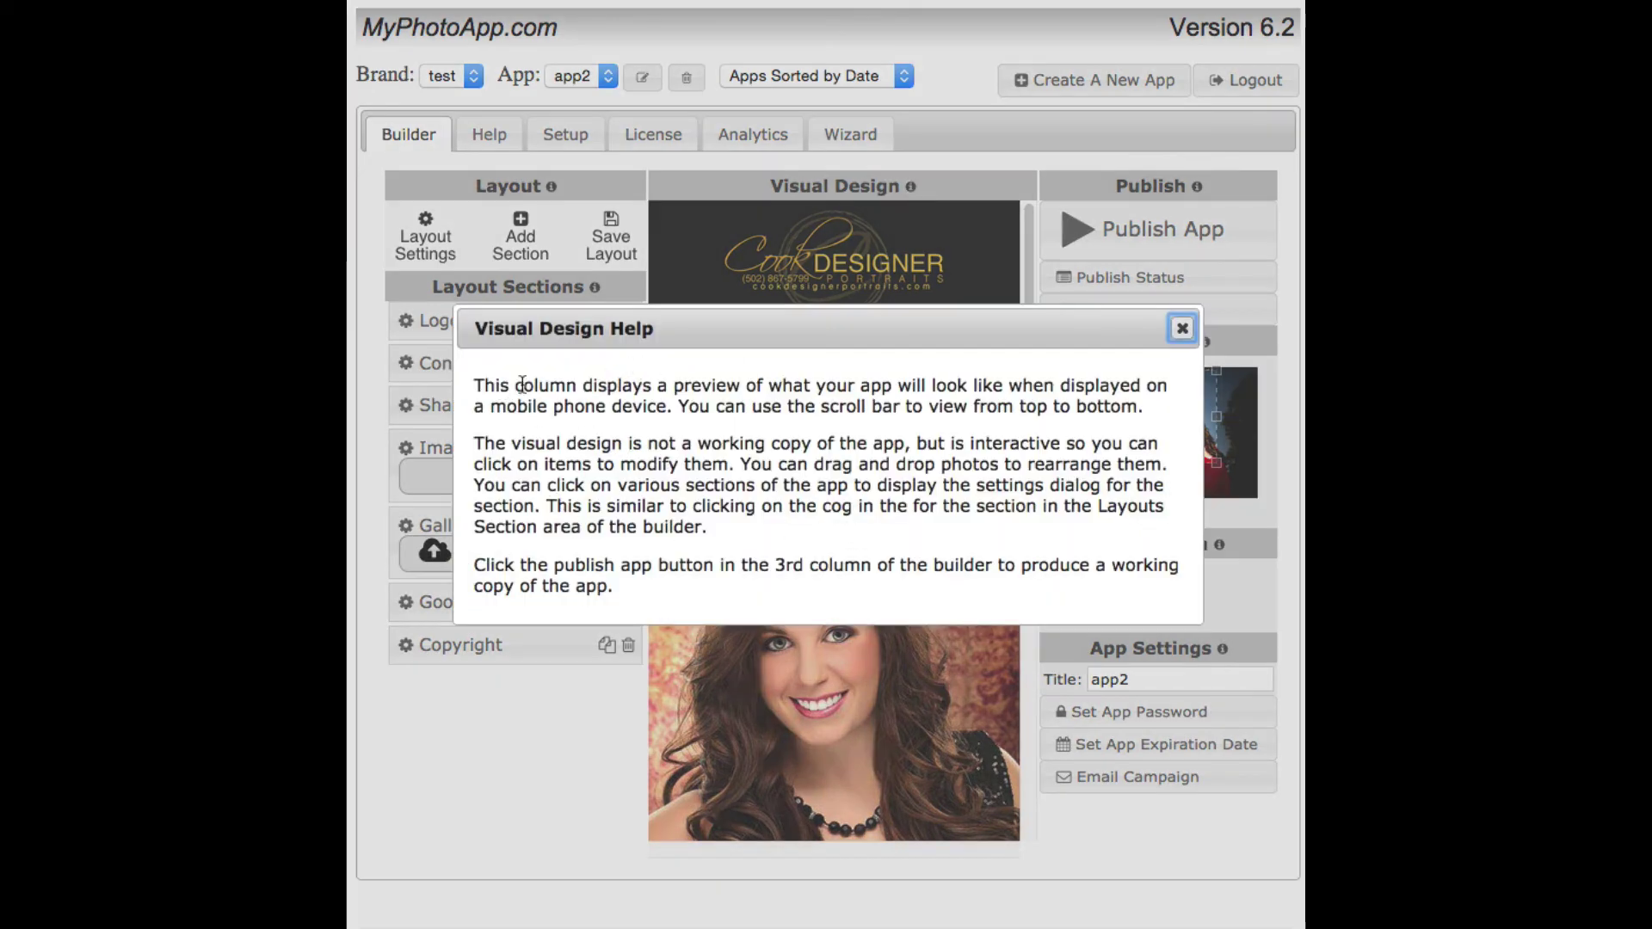
pyautogui.click(1182, 329)
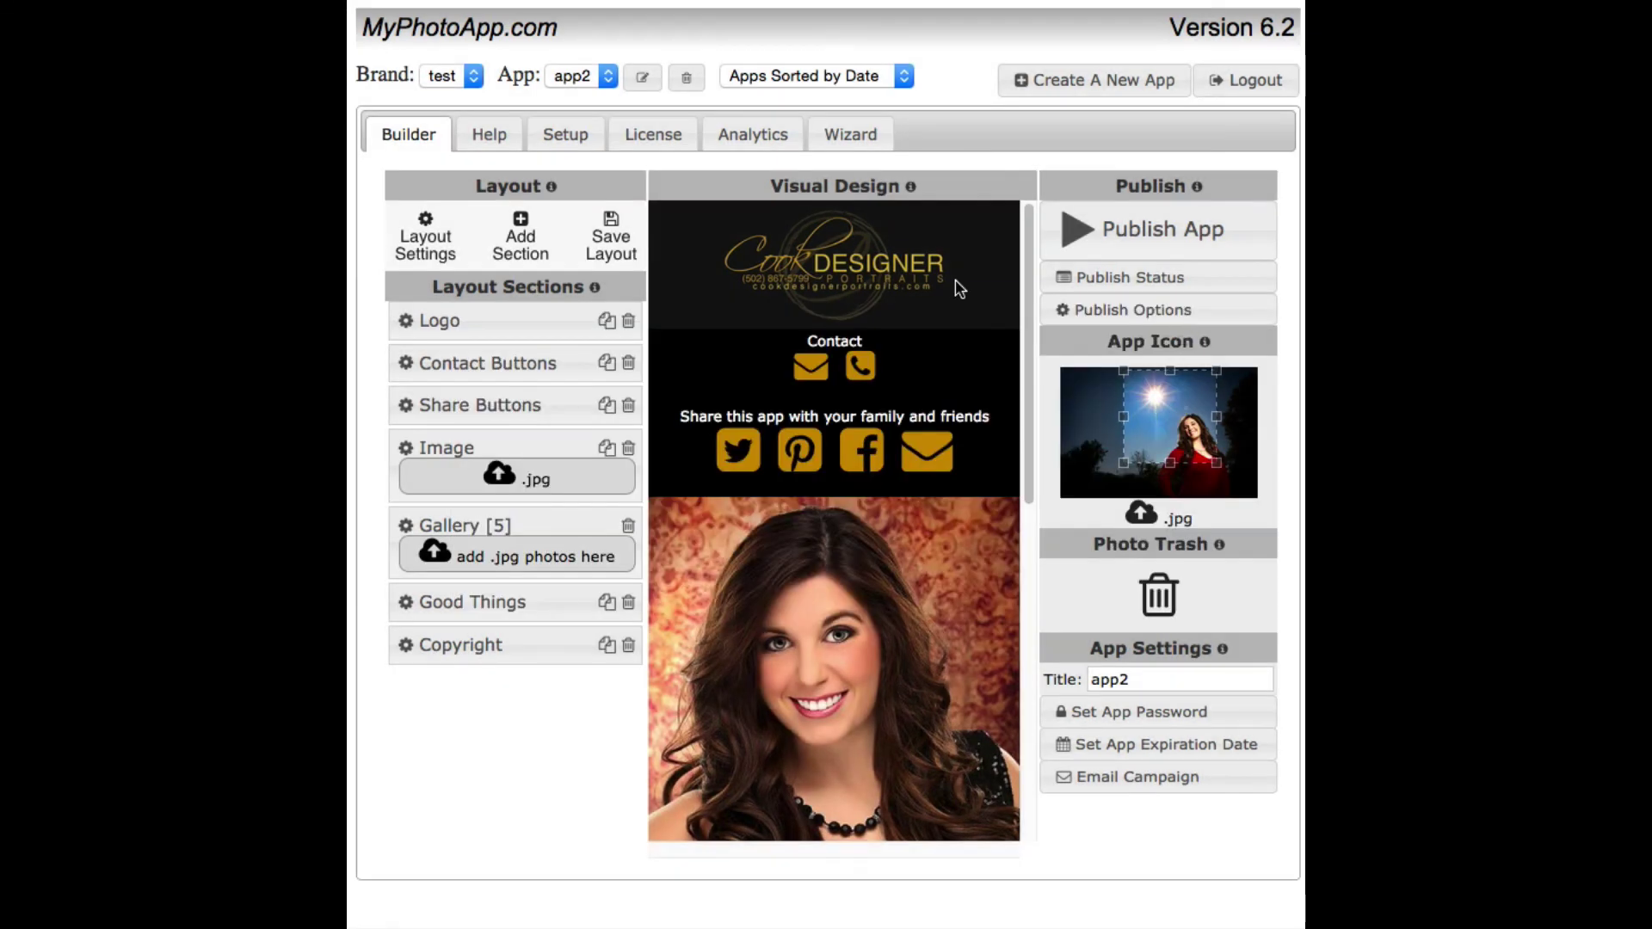